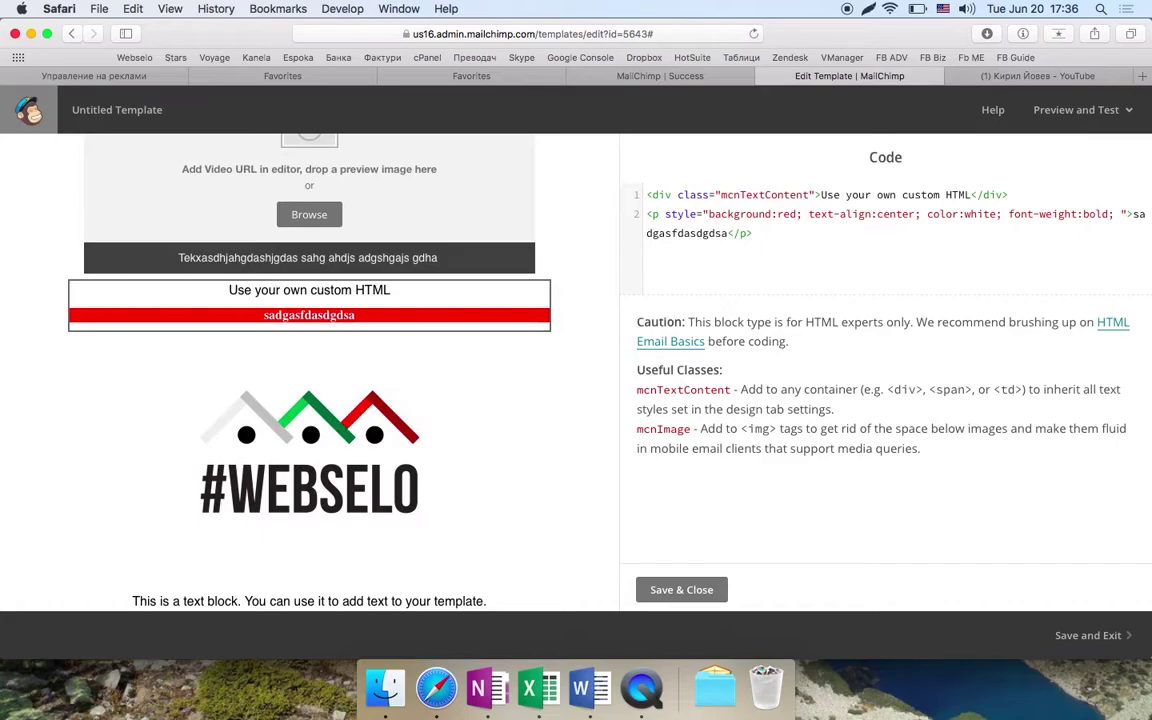
- Add 'padding: 30px; border:1px solid blue' to the red paragraph's inline style
{"action": "type", "text": "padding: "}
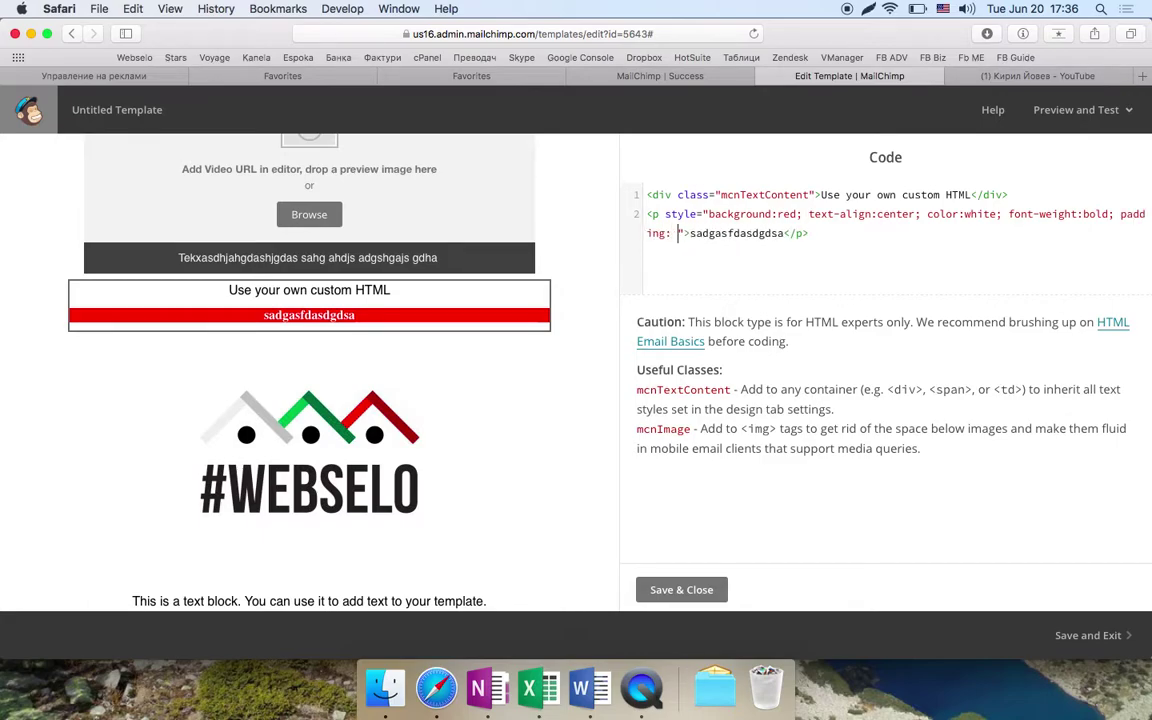
{"action": "type", "text": "30px;"}
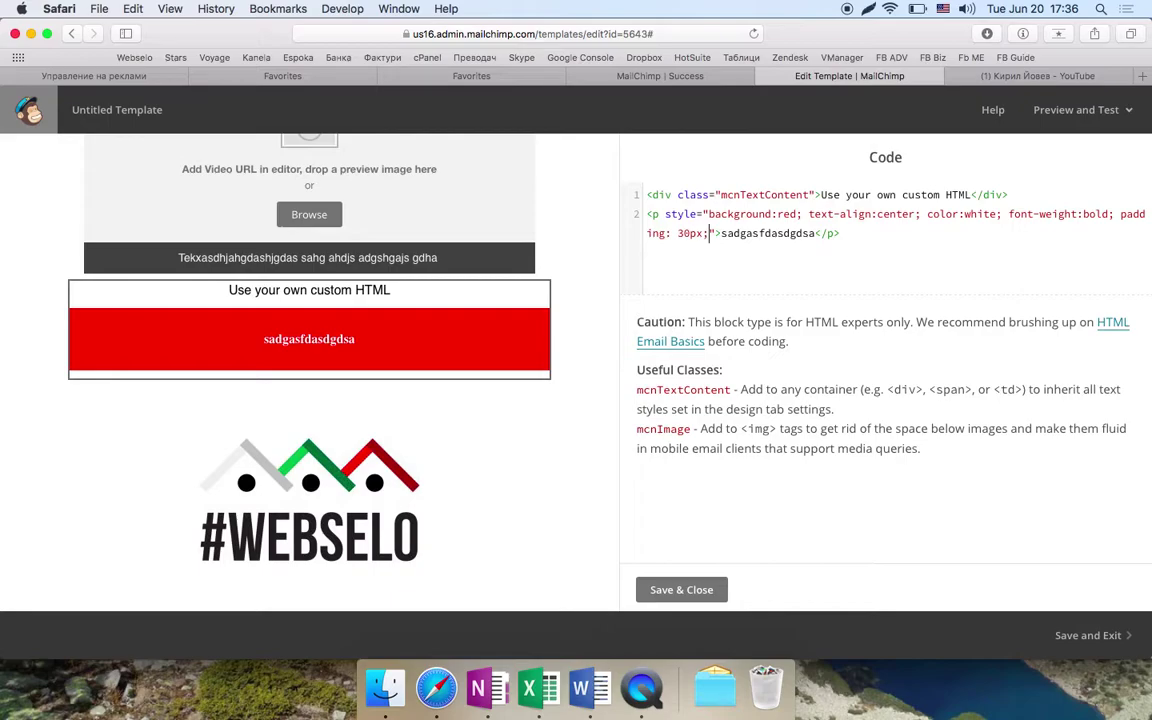
{"action": "type", "text": " border:1px"}
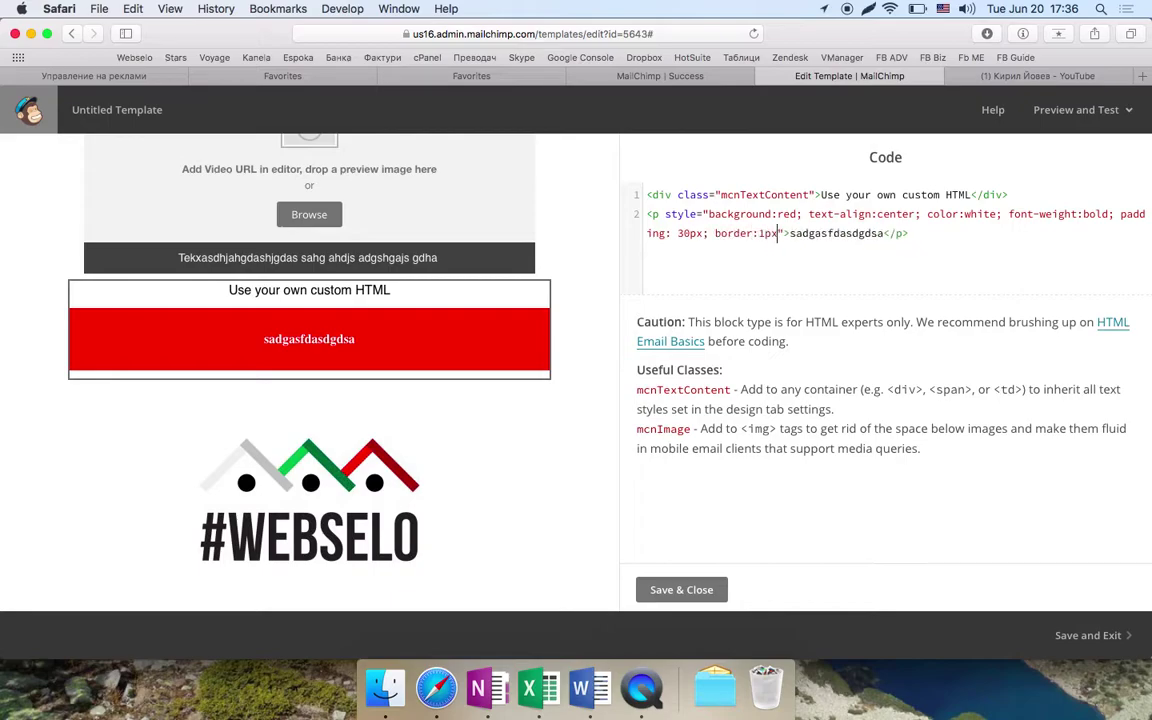
{"action": "type", "text": " solid blue"}
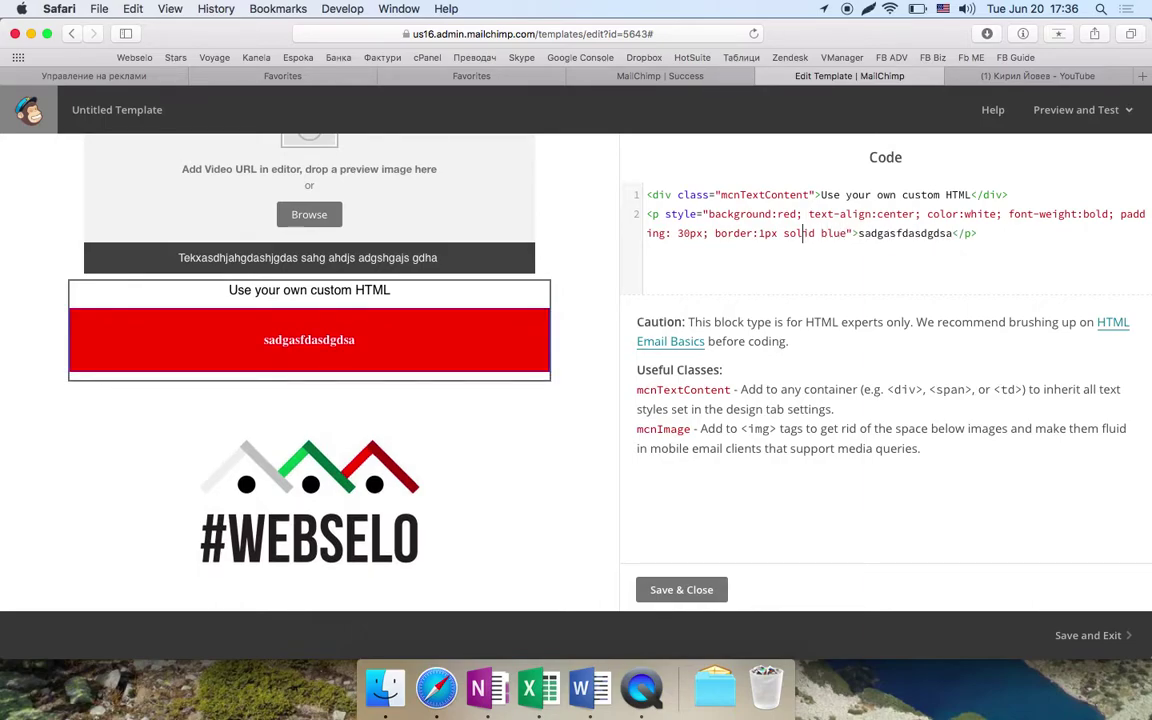
- Change the paragraph's border width from 1px to 15px
{"action": "key", "text": "Delete"}
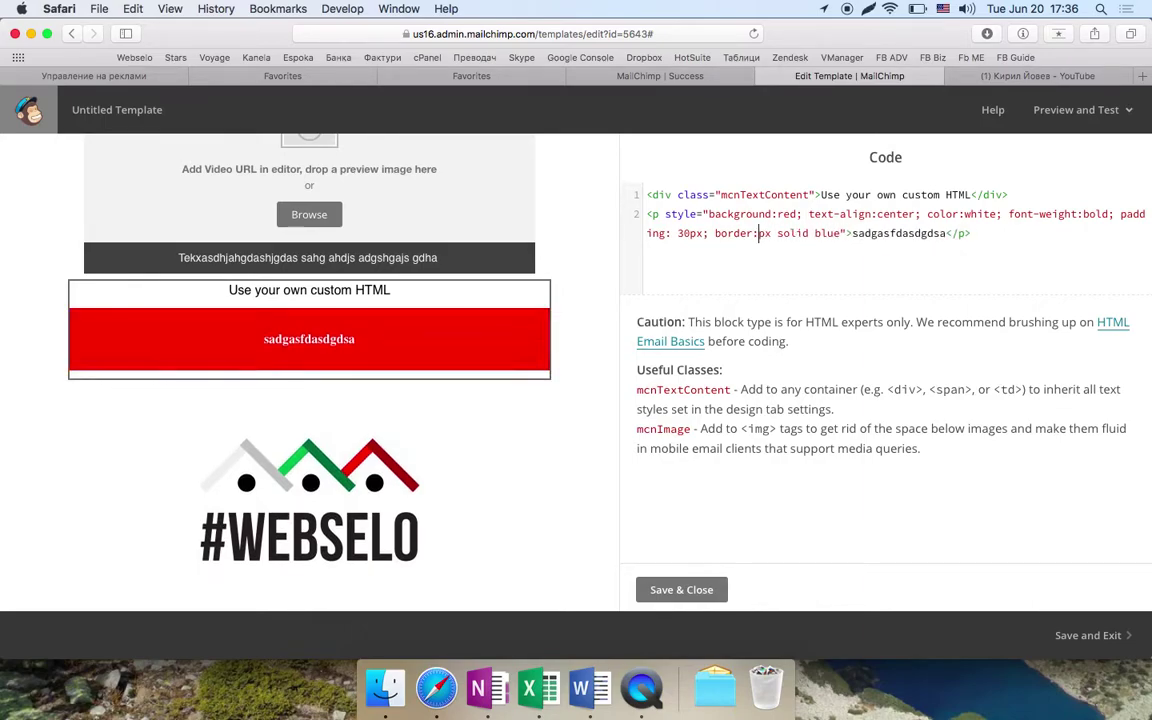
{"action": "type", "text": "5"}
{"action": "key", "text": "Left"}
{"action": "type", "text": "1"}
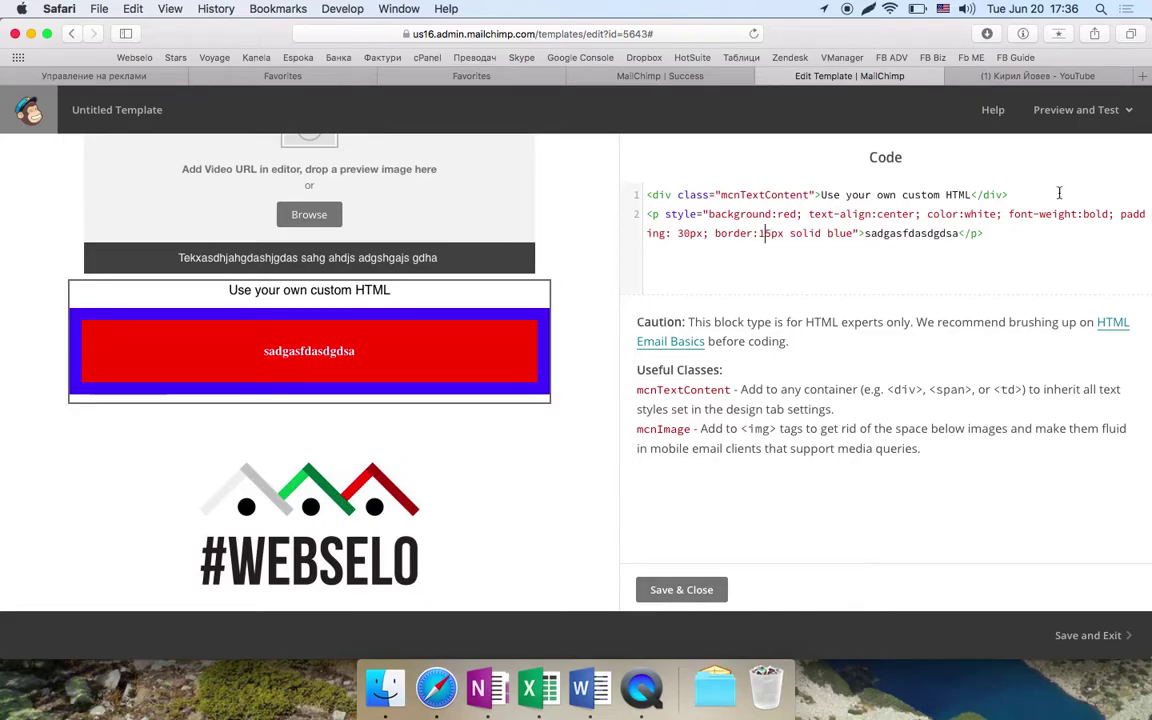
- Append a border-radius rule to the style and set it to 35px
{"action": "left_click", "coordinate": [858, 233]}
{"action": "type", "text": "; "}
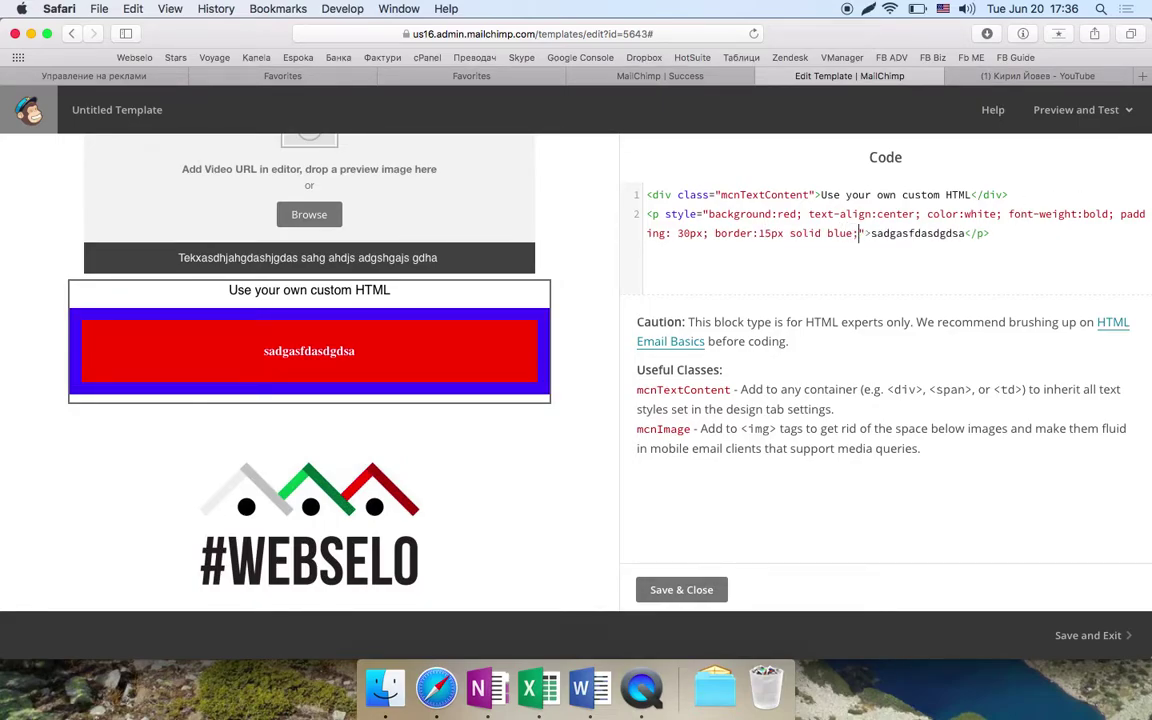
{"action": "type", "text": "border-radius:"}
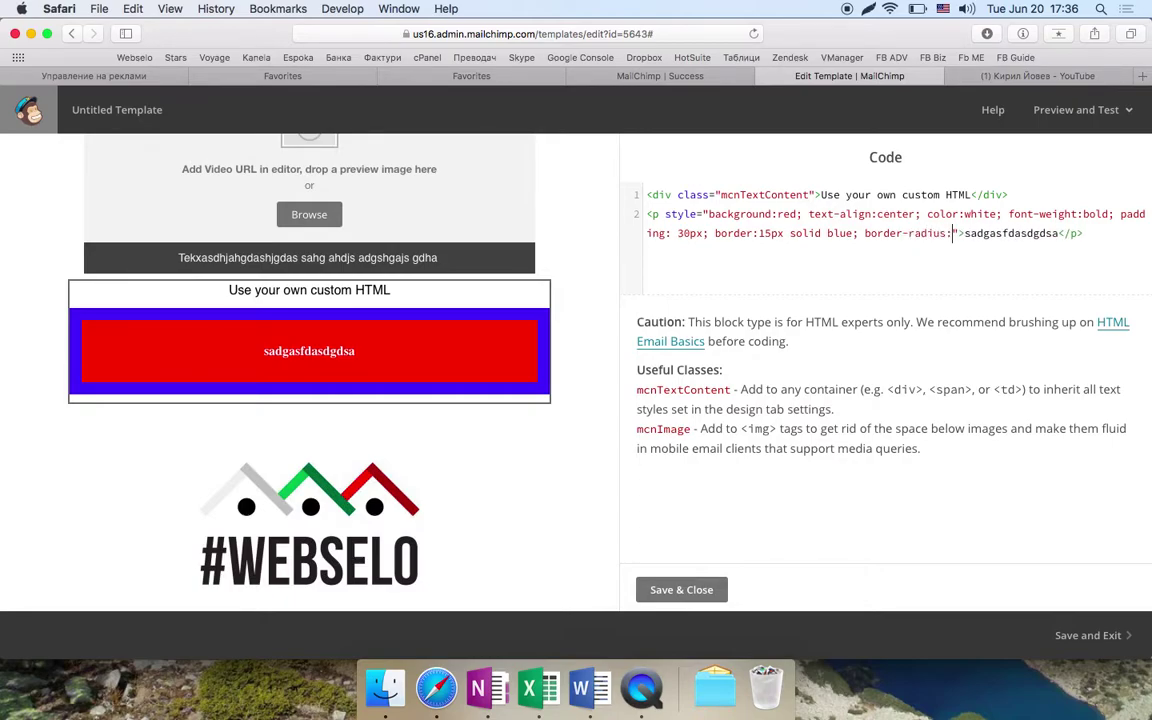
{"action": "type", "text": "15px;"}
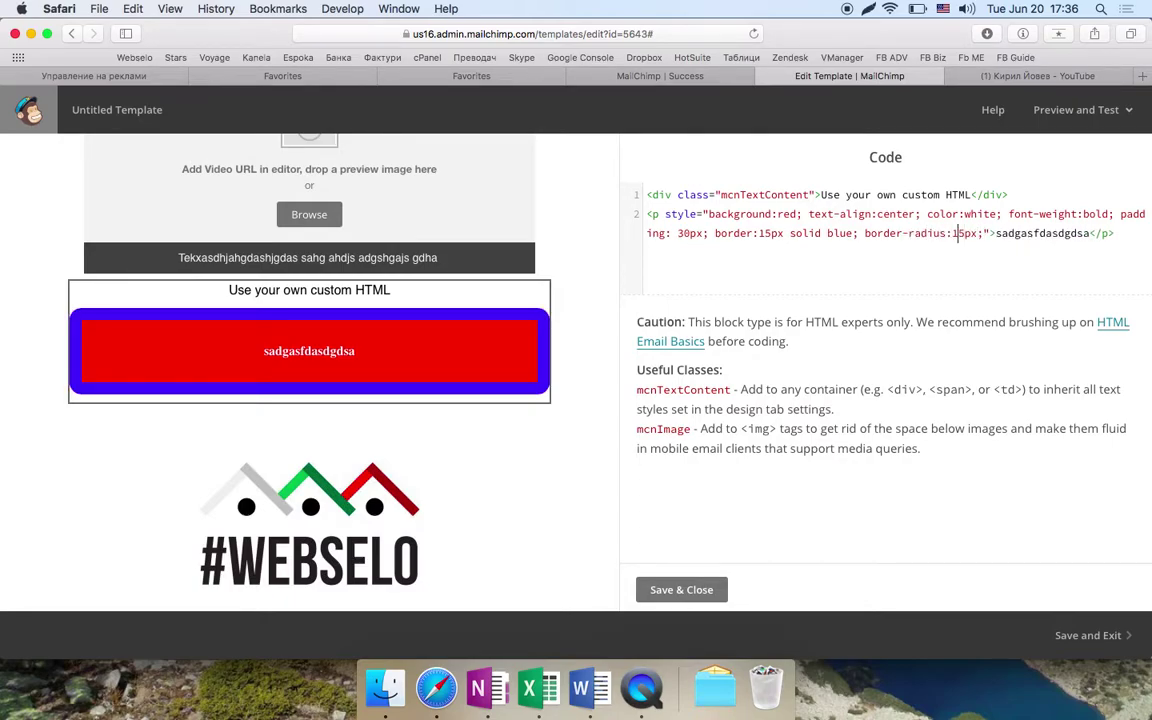
{"action": "left_click", "coordinate": [955, 233]}
{"action": "key", "text": "BackSpace"}
{"action": "type", "text": "5"}
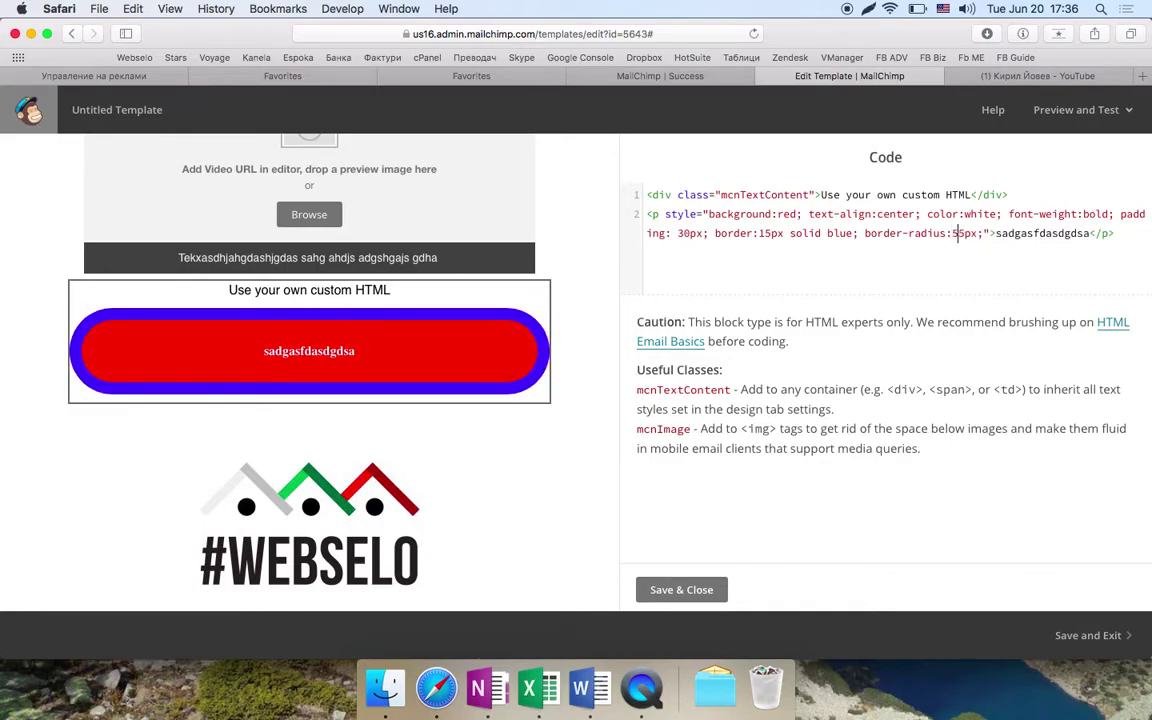
{"action": "key", "text": "Left"}
{"action": "type", "text": "1"}
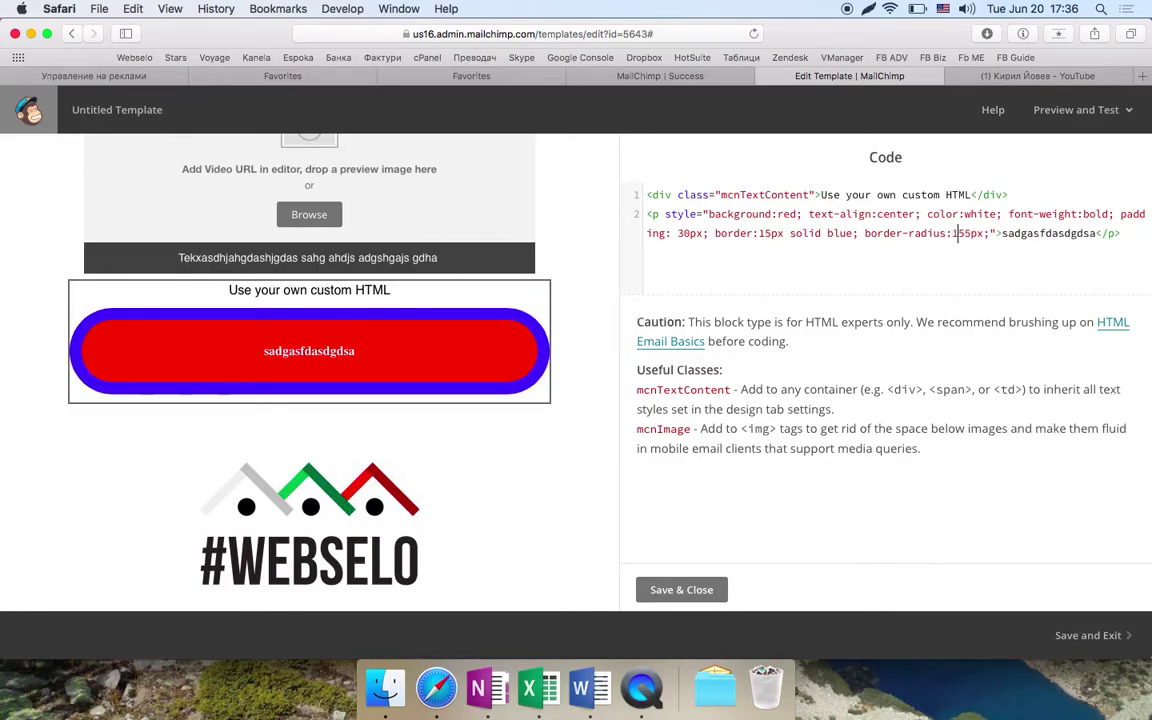
{"action": "key", "text": "BackSpace"}
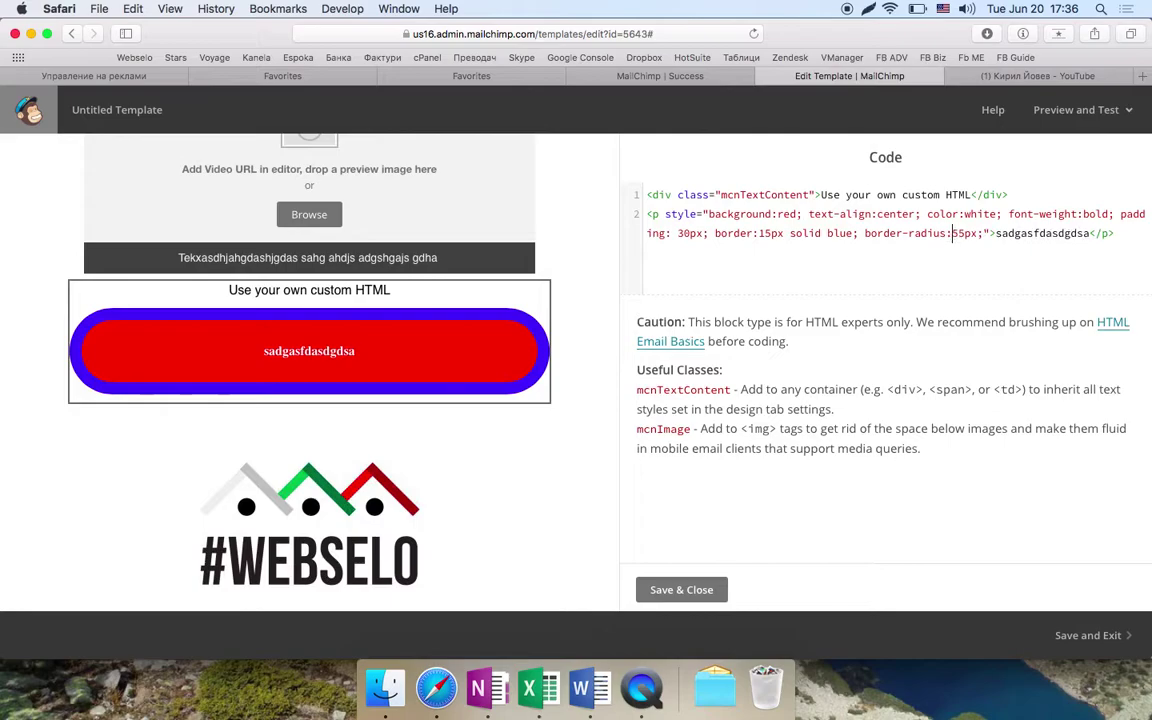
{"action": "key", "text": "Delete"}
{"action": "type", "text": "3"}
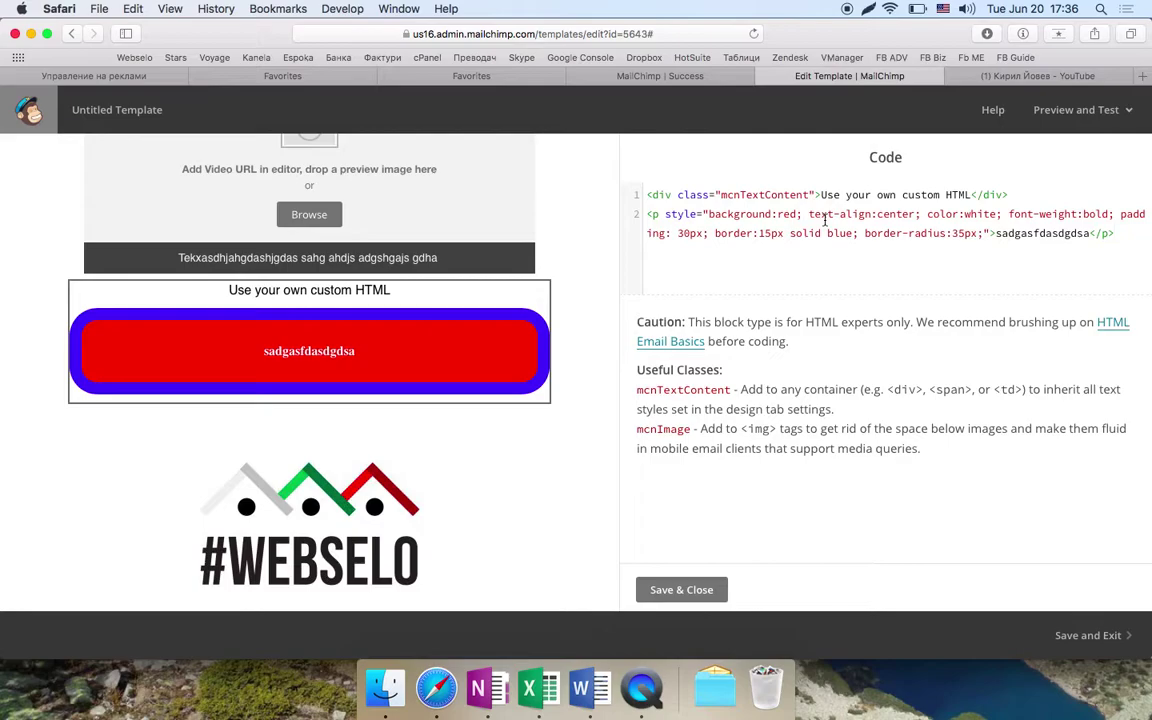
- Save the custom HTML block and close the code editor
{"action": "left_click", "coordinate": [697, 590]}
{"action": "scroll", "coordinate": [437, 463], "scroll_direction": "up", "scroll_amount": 10}
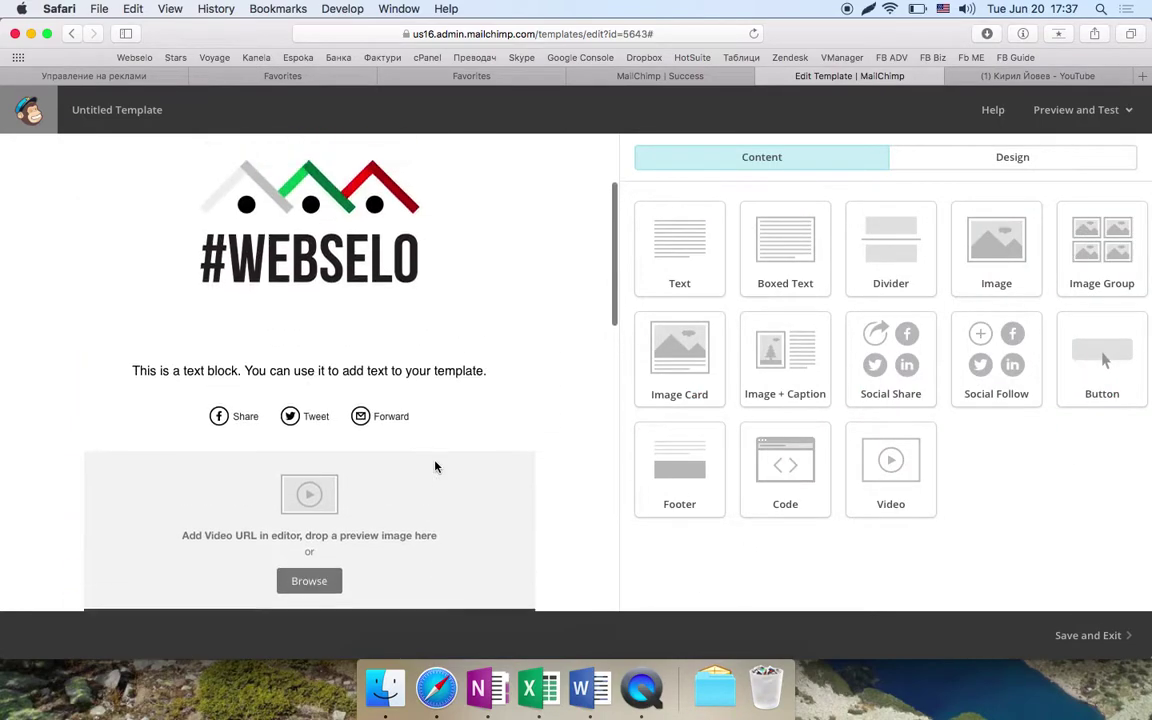
{"action": "scroll", "coordinate": [437, 488], "scroll_direction": "down", "scroll_amount": 15}
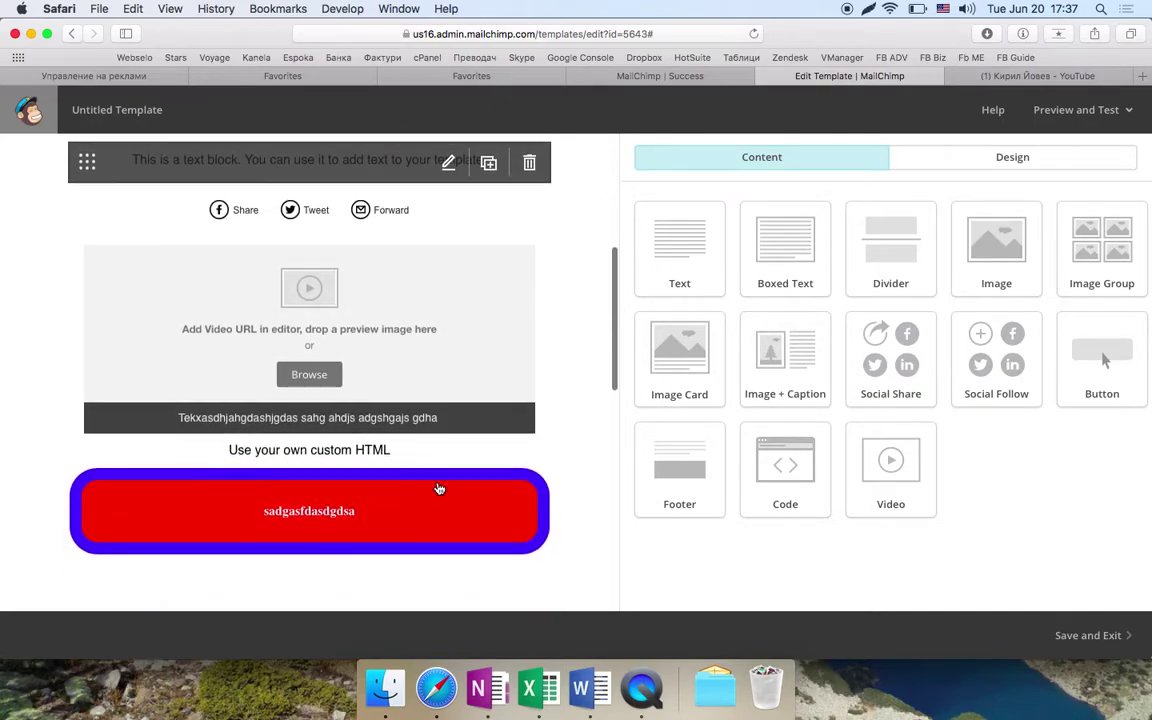
{"action": "scroll", "coordinate": [437, 488], "scroll_direction": "up", "scroll_amount": 20}
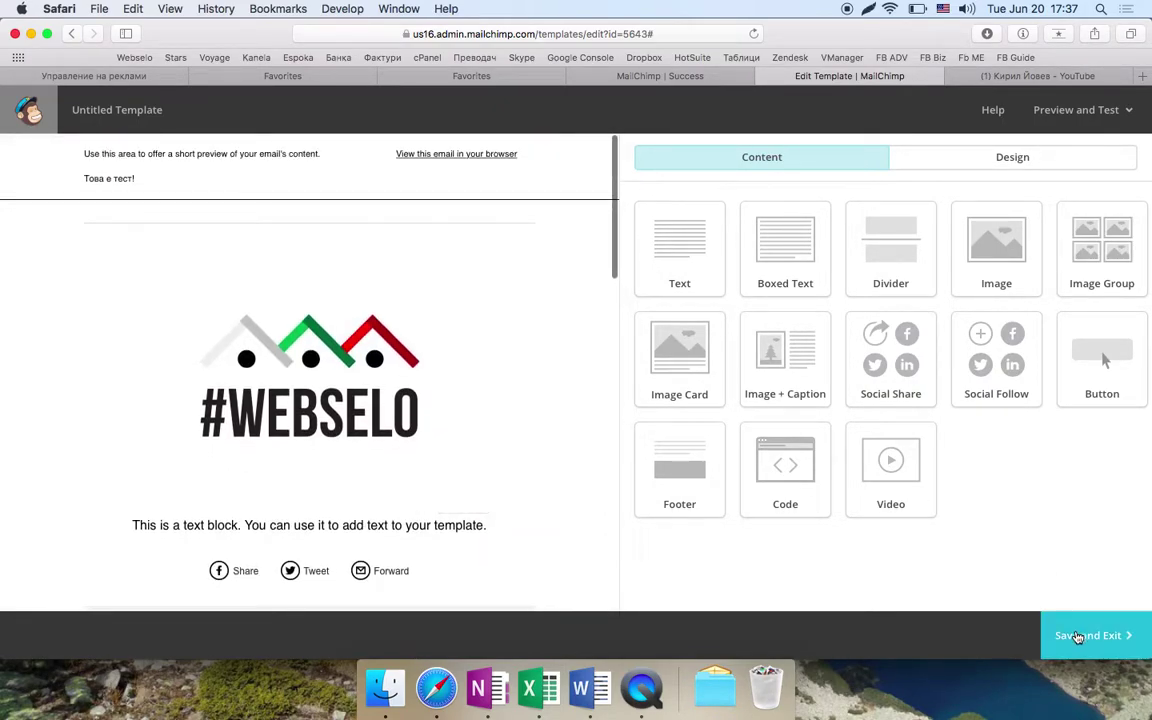
- Save and exit the template under the name 'Примерче'
{"action": "left_click", "coordinate": [1077, 637]}
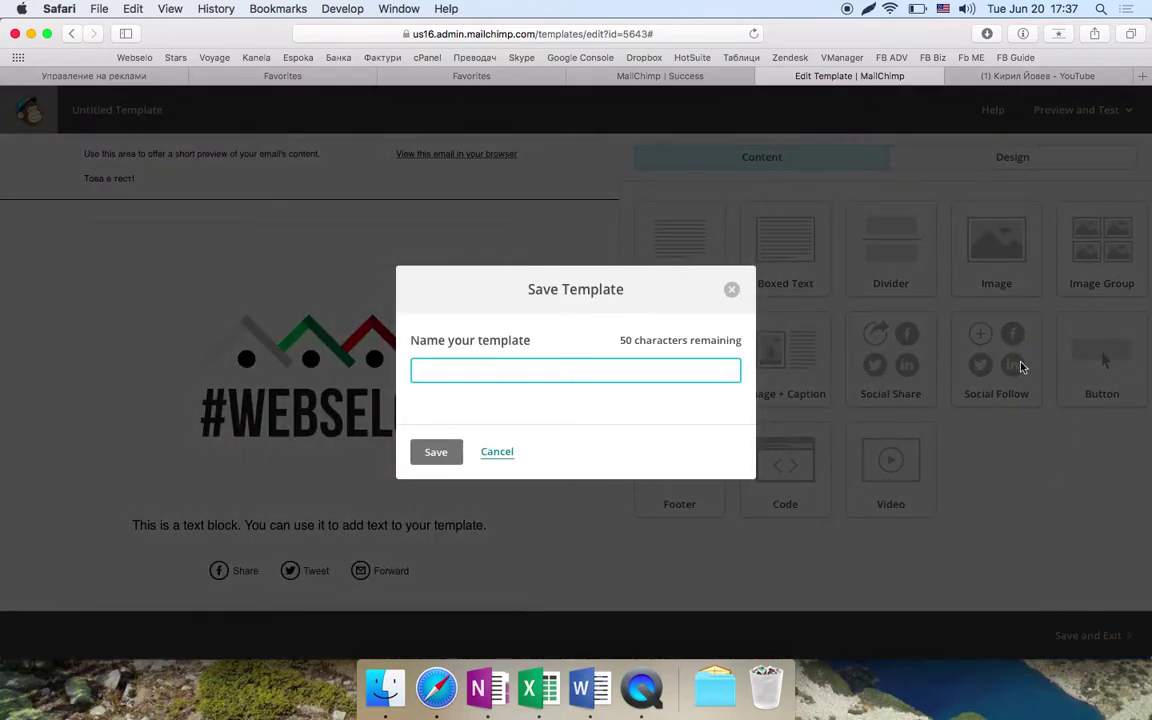
{"action": "type", "text": "d"}
{"action": "type", "text": "Прим"}
{"action": "key", "text": "super+a"}
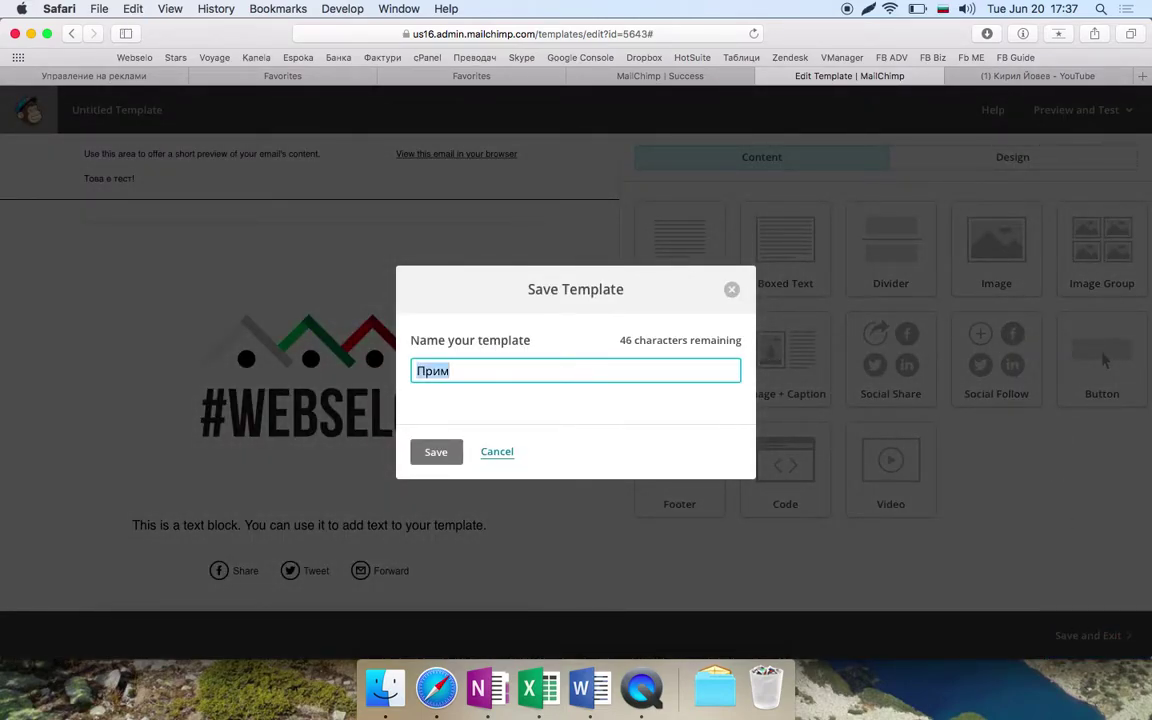
{"action": "type", "text": "Примерче"}
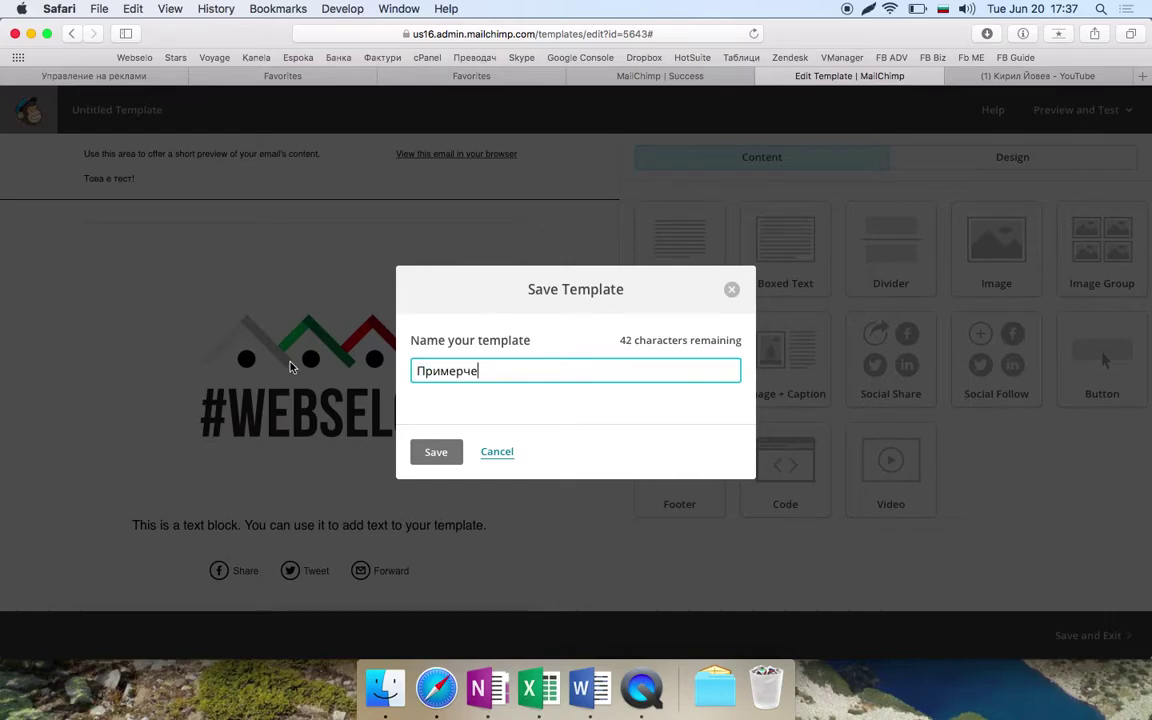
{"action": "left_click", "coordinate": [437, 457]}
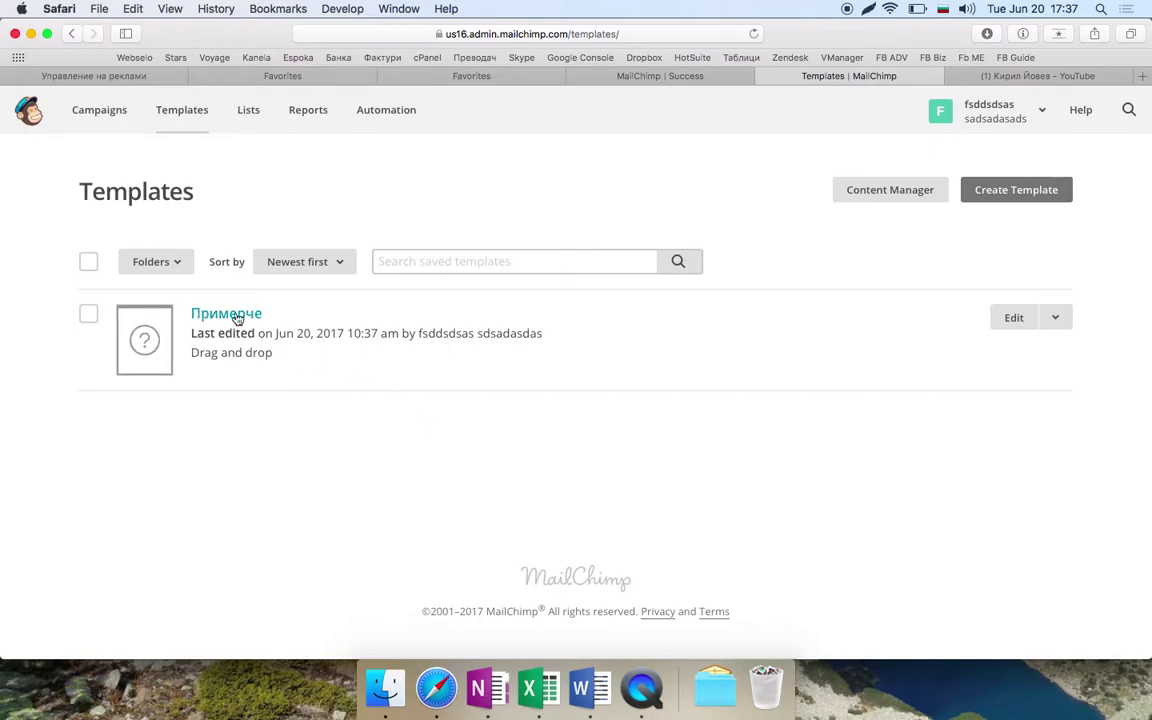
- Preview the Примерче template from its Edit menu, then go to the Lists page
{"action": "left_click", "coordinate": [1056, 318]}
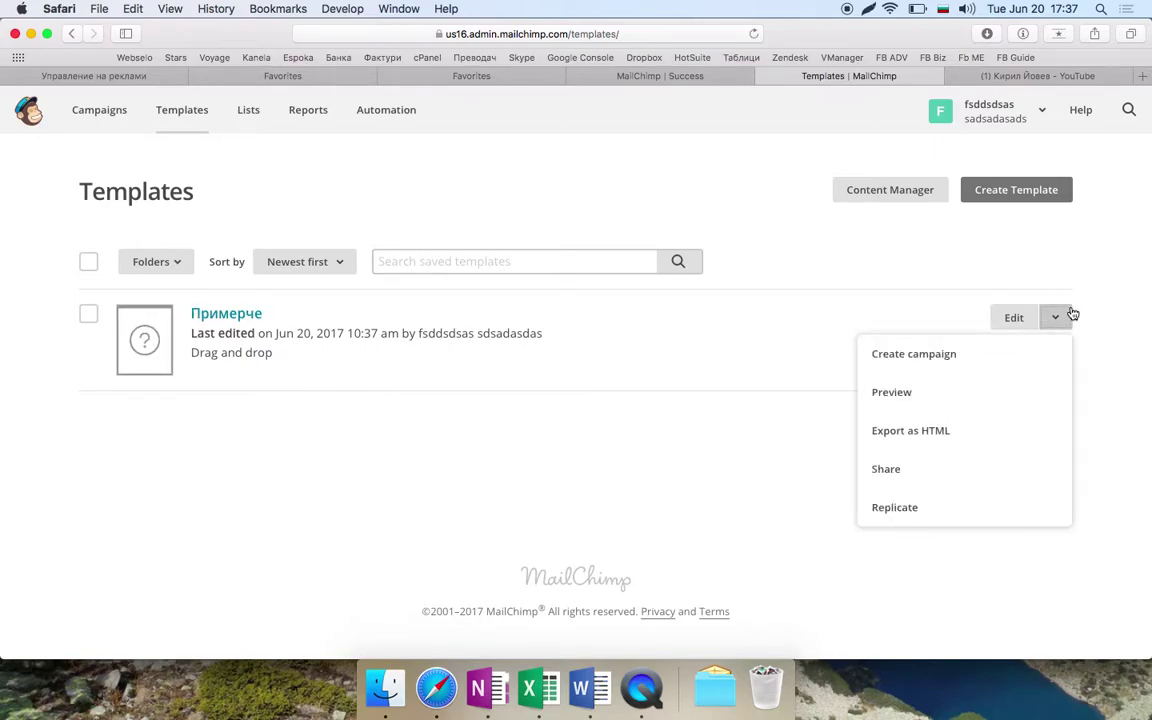
{"action": "left_click", "coordinate": [941, 386]}
{"action": "scroll", "coordinate": [437, 392], "scroll_direction": "down", "scroll_amount": 10}
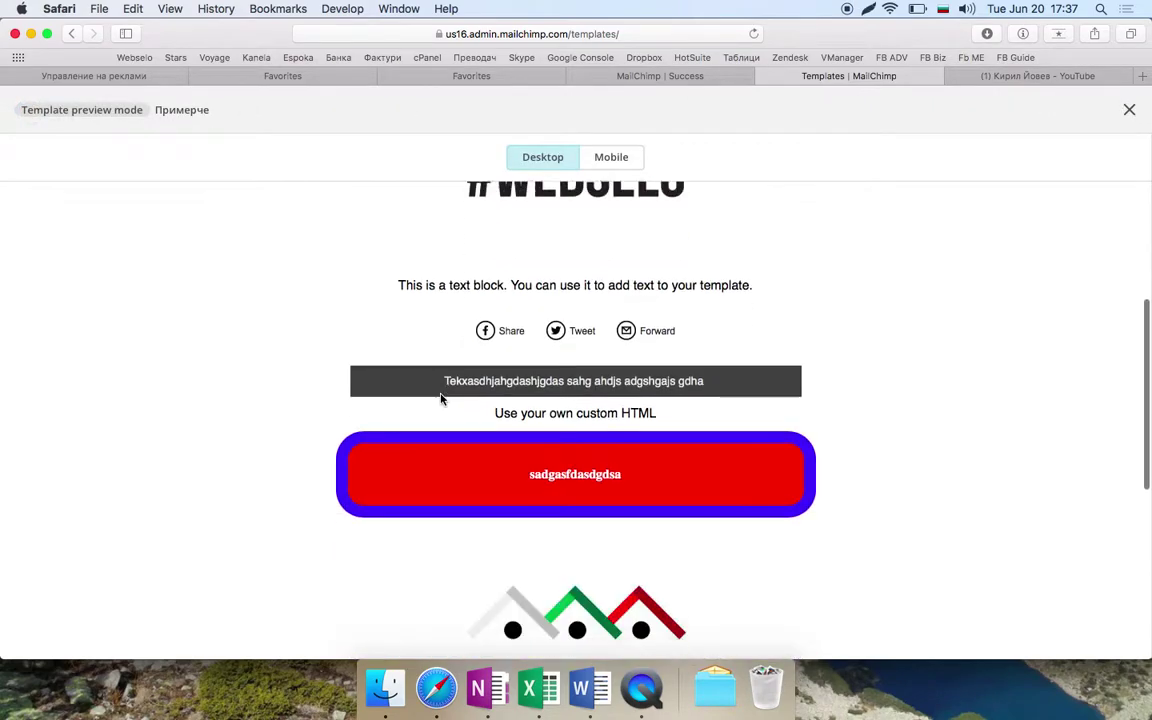
{"action": "scroll", "coordinate": [440, 399], "scroll_direction": "up", "scroll_amount": 5}
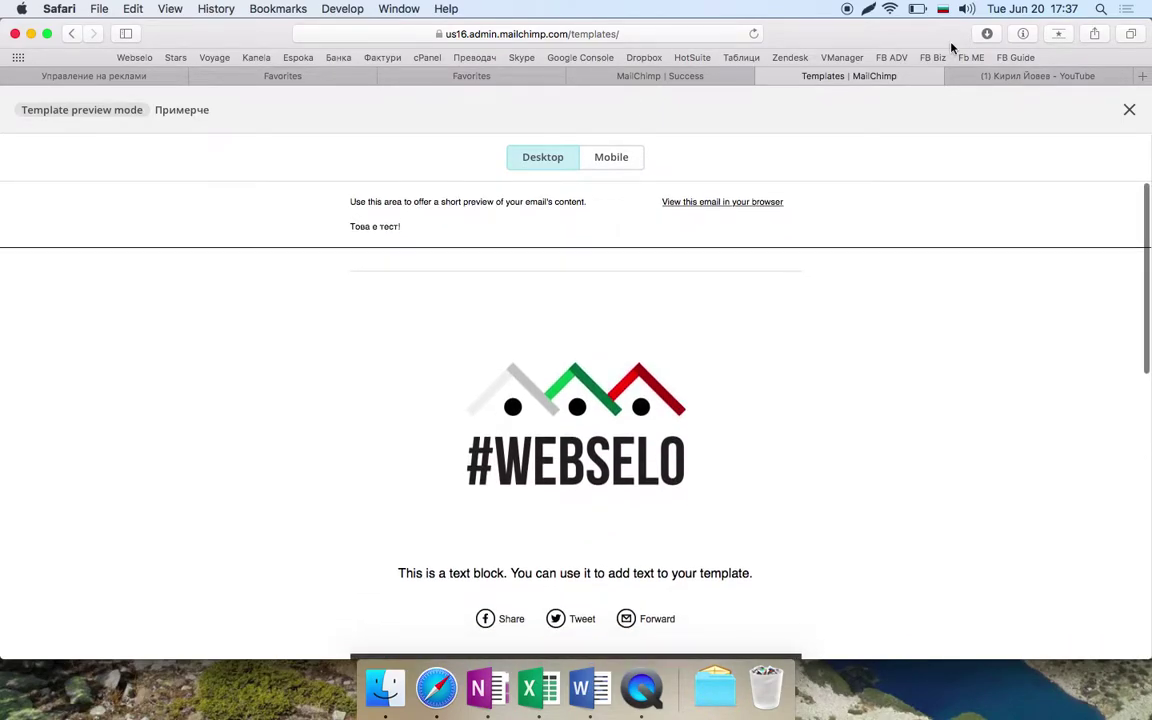
{"action": "left_click", "coordinate": [1129, 110]}
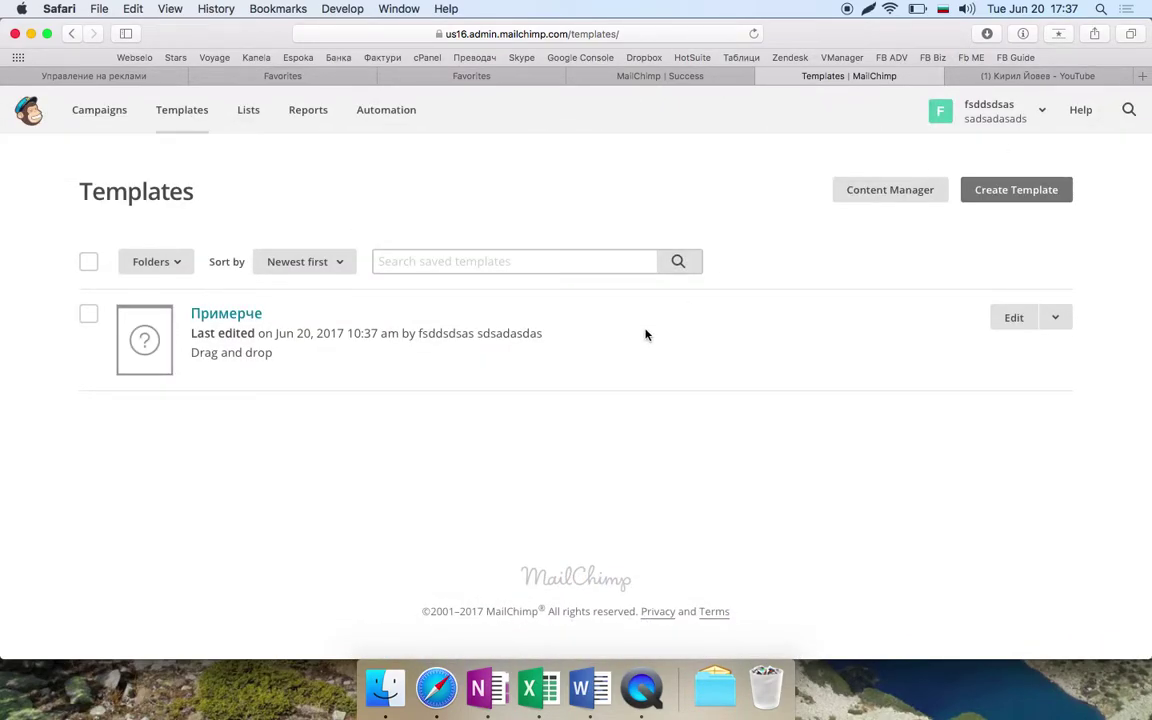
{"action": "left_click", "coordinate": [242, 108]}
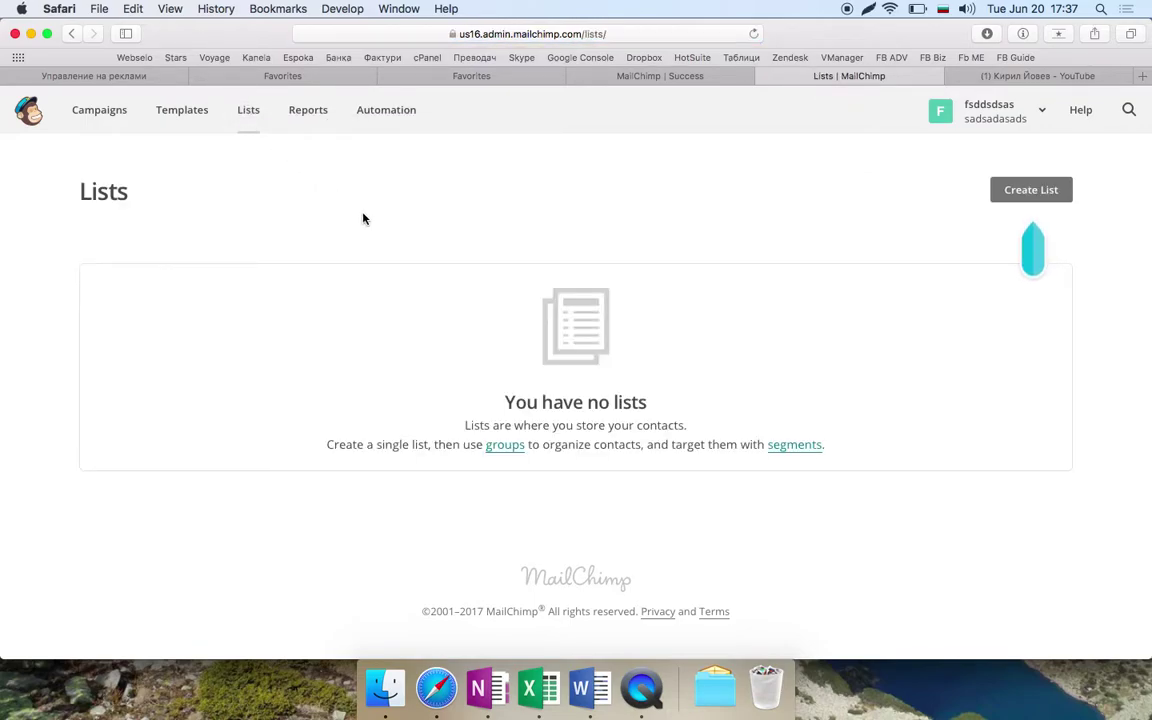
- Start a new list named 'Списък - 1' and enter a default sender e-mail address
{"action": "left_click", "coordinate": [1028, 193]}
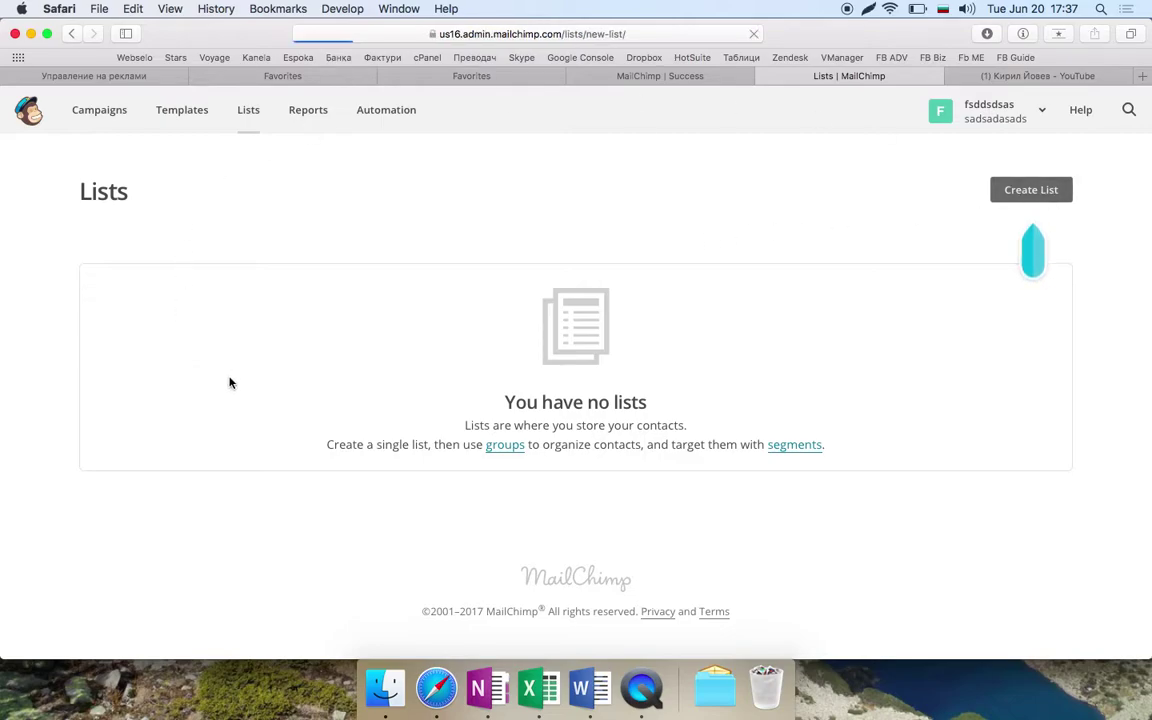
{"action": "left_click", "coordinate": [221, 320]}
{"action": "type", "text": "A"}
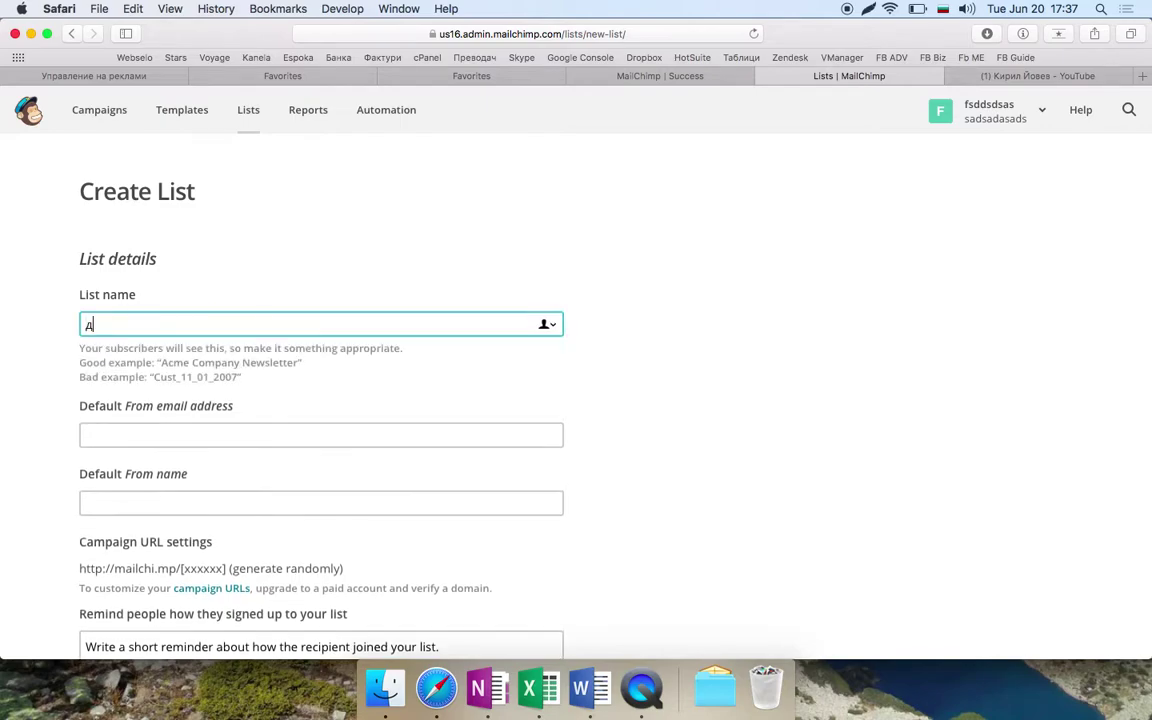
{"action": "type", "text": "Списък - 1"}
{"action": "key", "text": "Tab"}
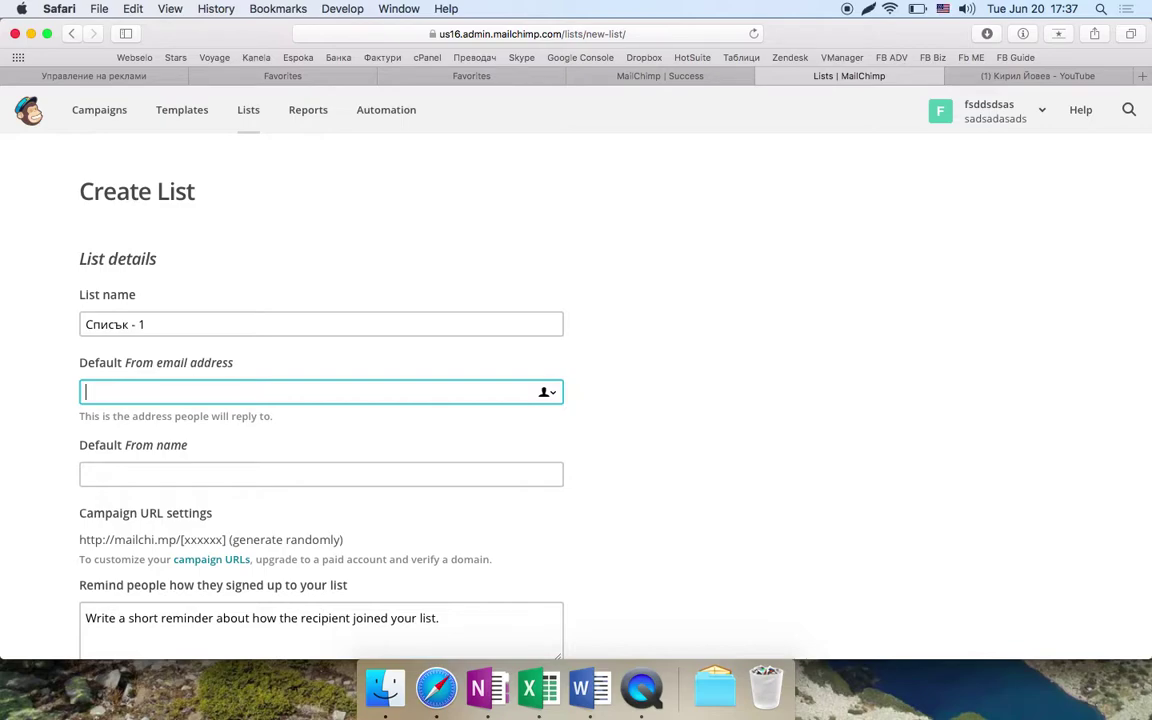
{"action": "type", "text": "asdghasghjdsghjasdhja@webselo.com"}
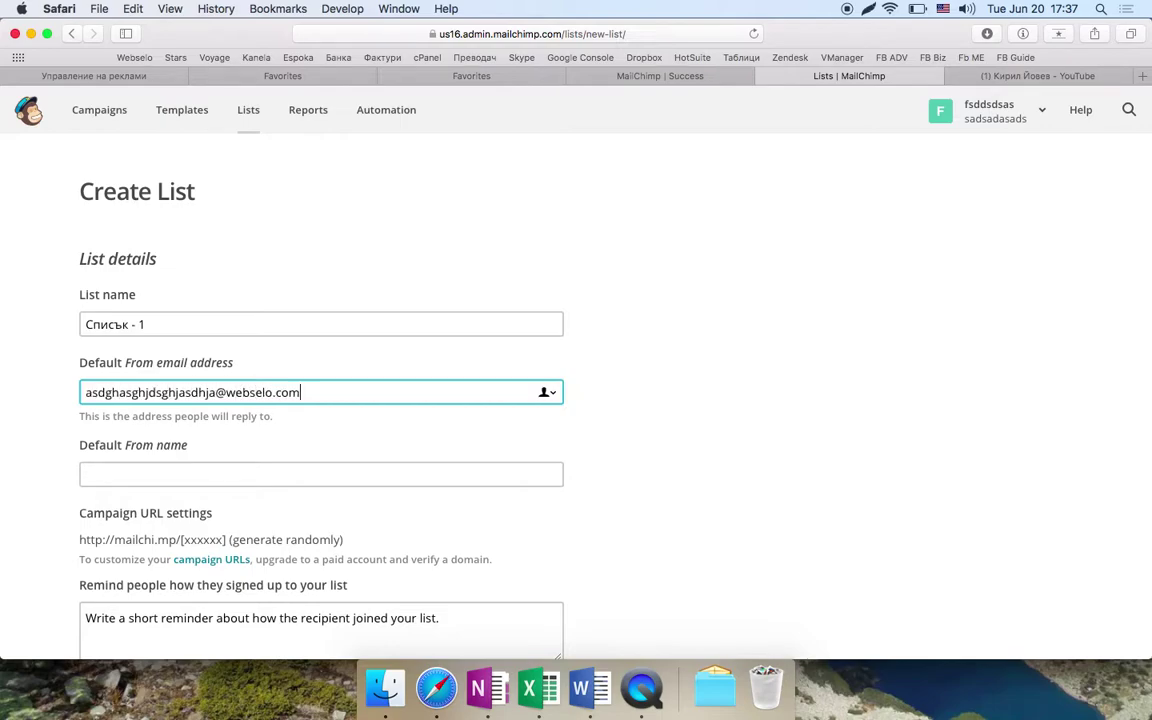
- Fill the Default From name with 'Ime-na-nasjiq-biznes' and attempt to save the list
{"action": "left_click", "coordinate": [300, 474]}
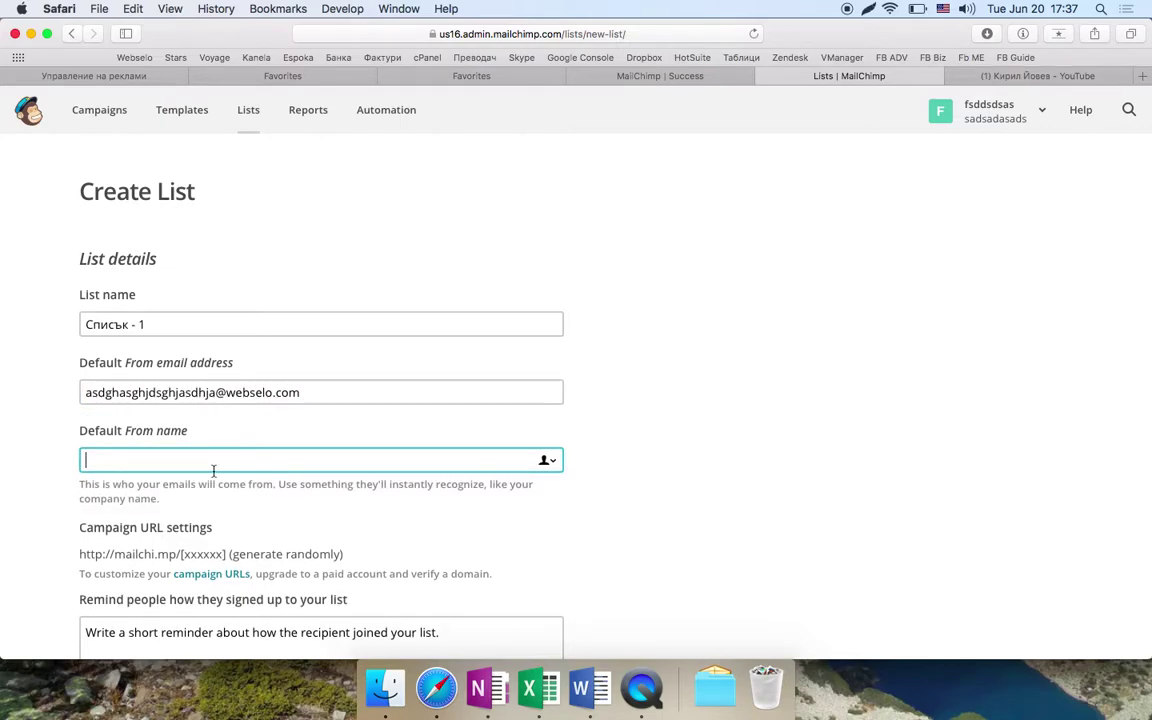
{"action": "type", "text": "Ime-na-nasjiq-biznes"}
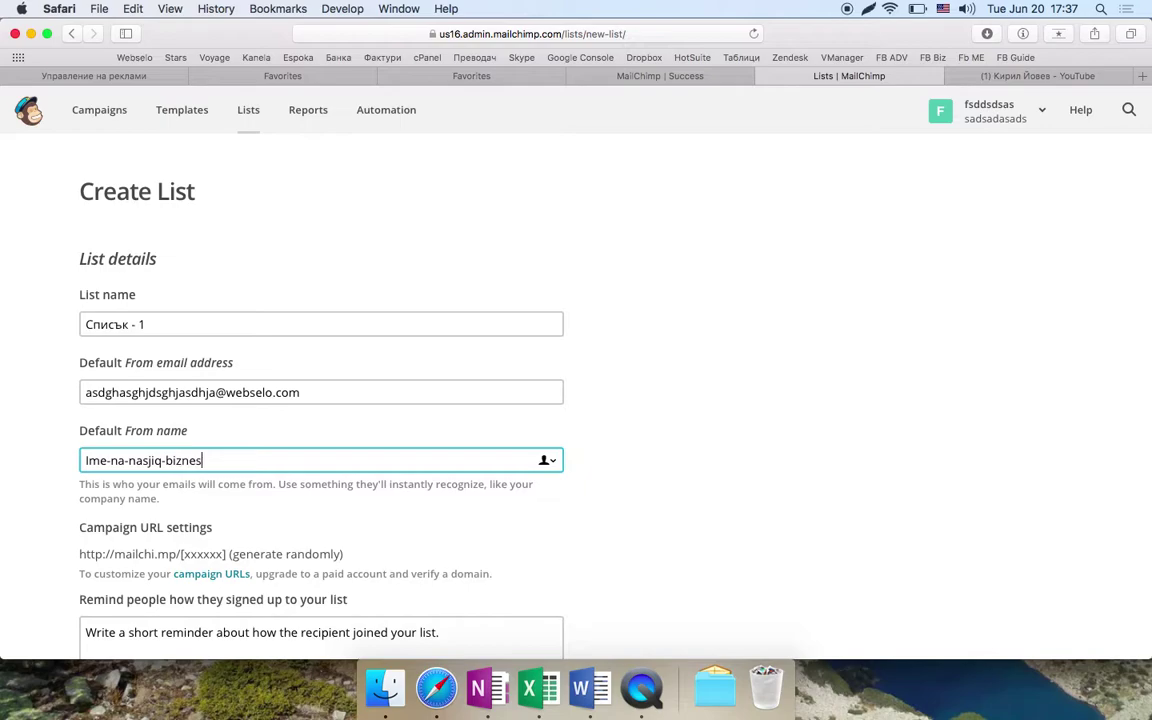
{"action": "scroll", "coordinate": [235, 493], "scroll_direction": "down", "scroll_amount": 3}
{"action": "scroll", "coordinate": [235, 493], "scroll_direction": "down", "scroll_amount": 6}
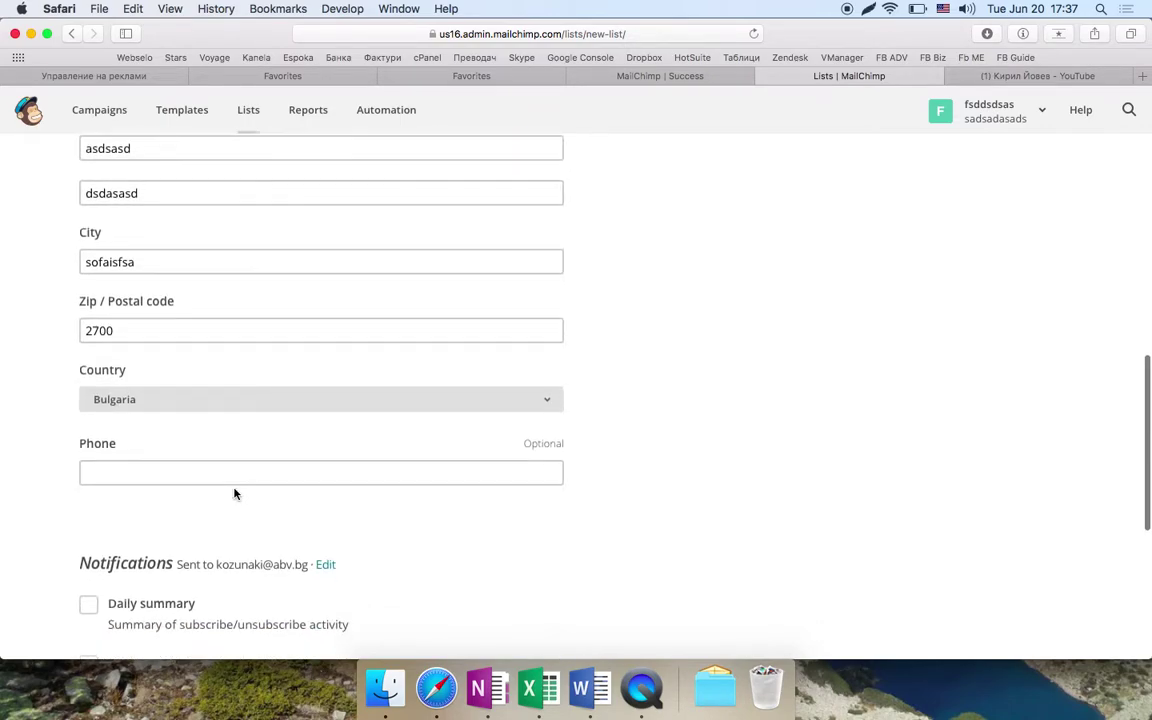
{"action": "scroll", "coordinate": [235, 493], "scroll_direction": "down", "scroll_amount": 8}
{"action": "left_click", "coordinate": [97, 437]}
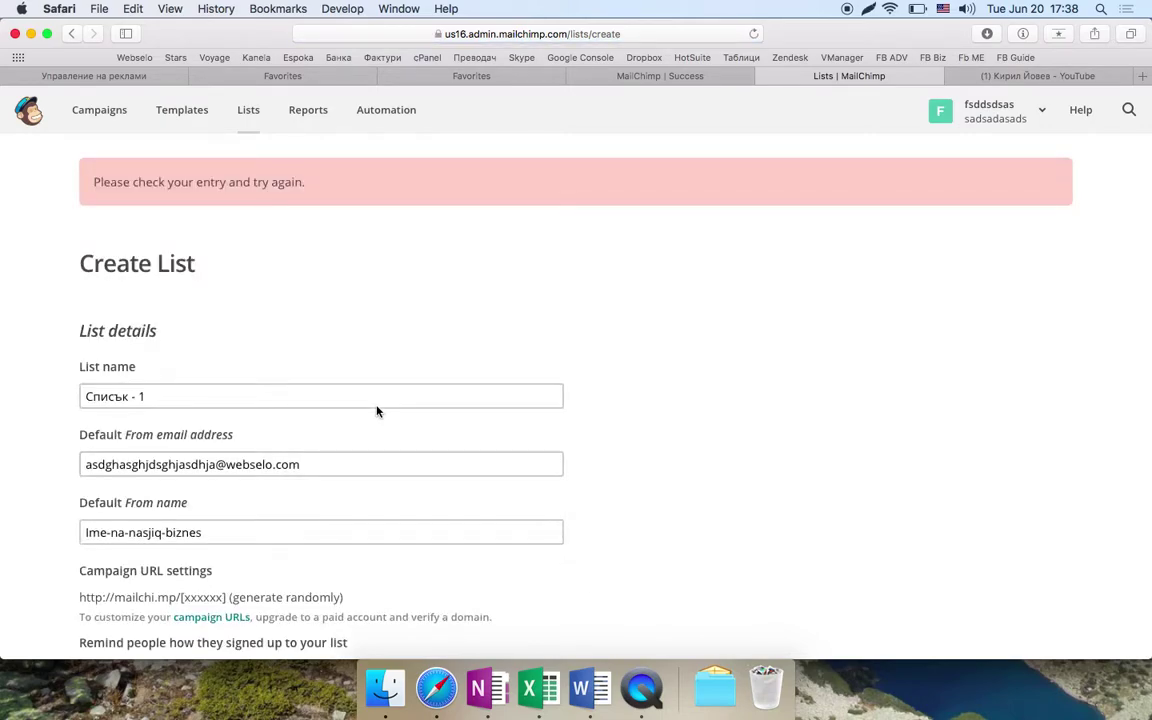
{"action": "scroll", "coordinate": [377, 411], "scroll_direction": "down", "scroll_amount": 5}
- Enter the reminder 'Благодарим Ви, че се присъединихте!' and save list Списък - 1
{"action": "left_click", "coordinate": [439, 305]}
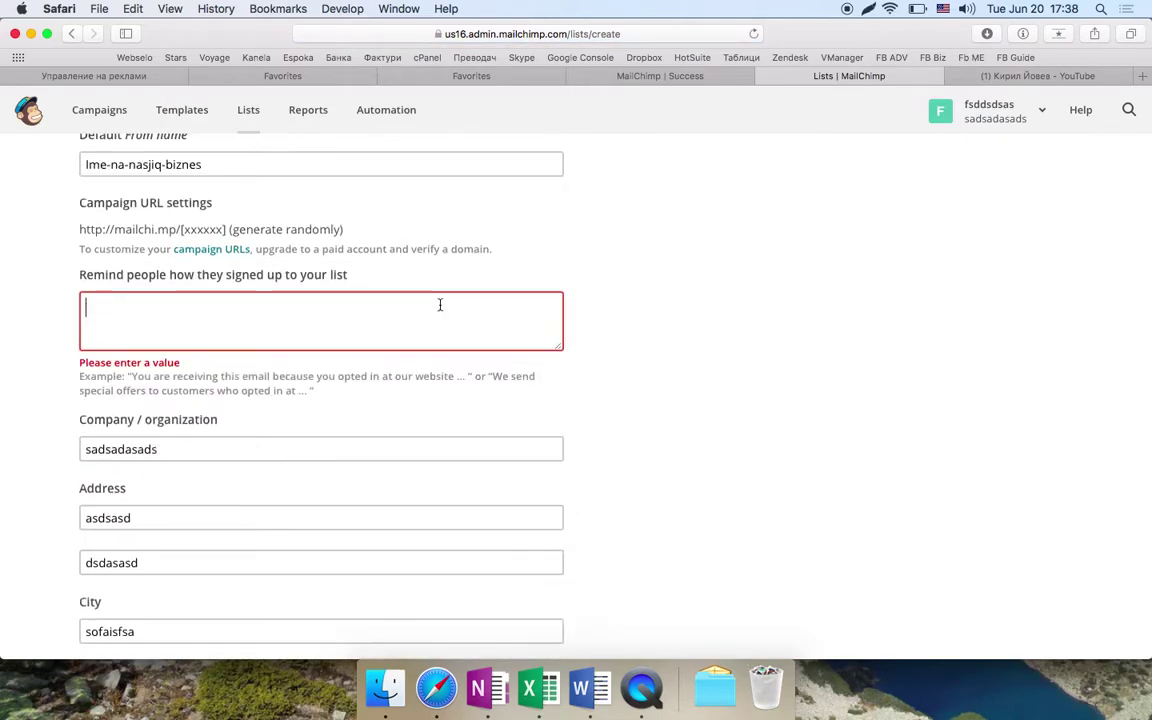
{"action": "type", "text": "d"}
{"action": "type", "text": "Благодарр"}
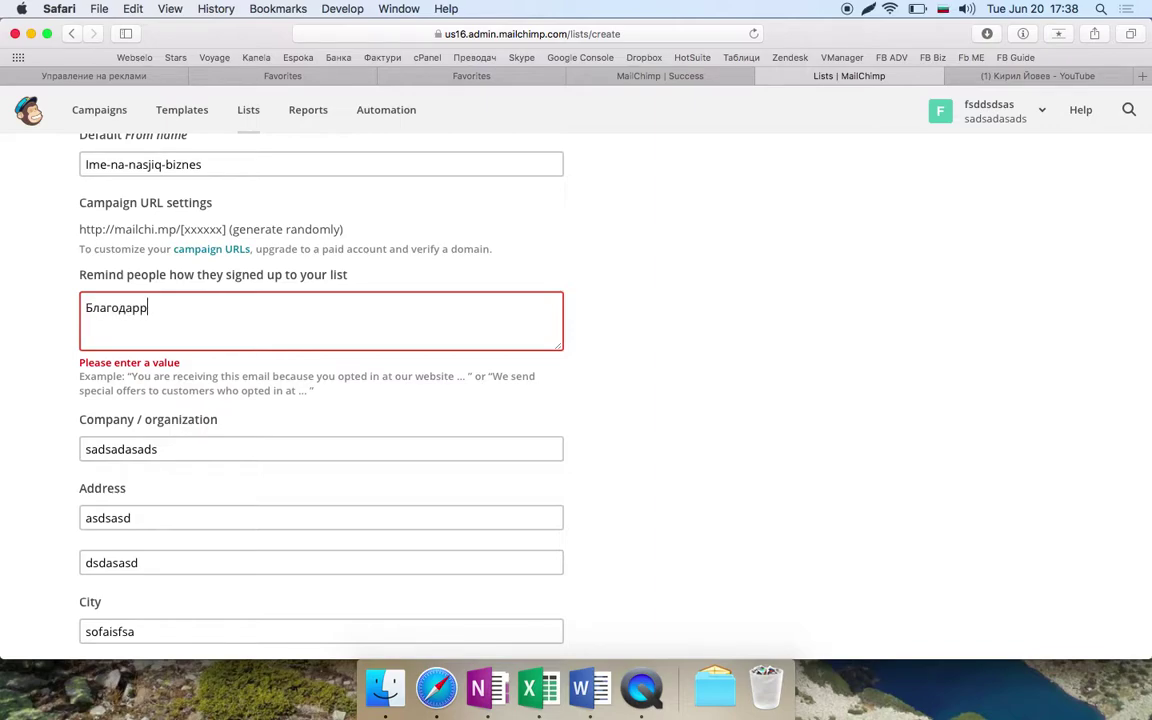
{"action": "type", "text": "им"}
{"action": "key", "text": "BackSpace"}
{"action": "key", "text": "BackSpace"}
{"action": "key", "text": "BackSpace"}
{"action": "type", "text": "им Ви, че сепри"}
{"action": "key", "text": "BackSpace"}
{"action": "type", "text": "присъеди"}
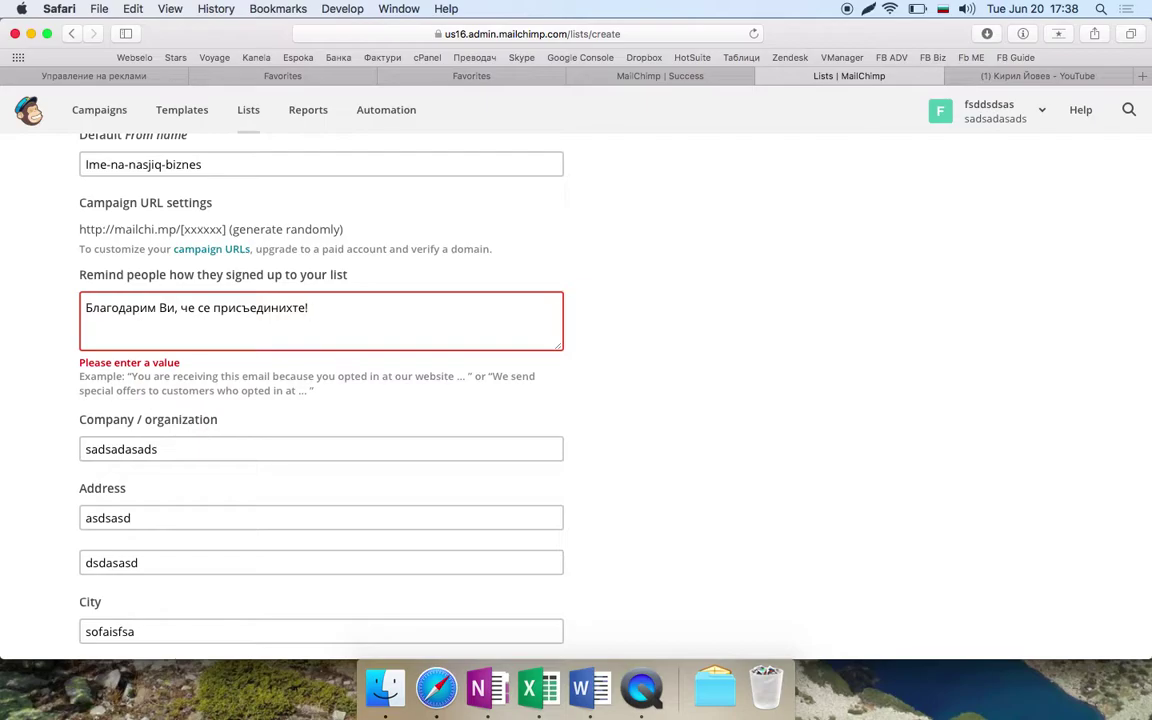
{"action": "scroll", "coordinate": [489, 314], "scroll_direction": "up", "scroll_amount": 2}
{"action": "scroll", "coordinate": [195, 390], "scroll_direction": "down", "scroll_amount": 15}
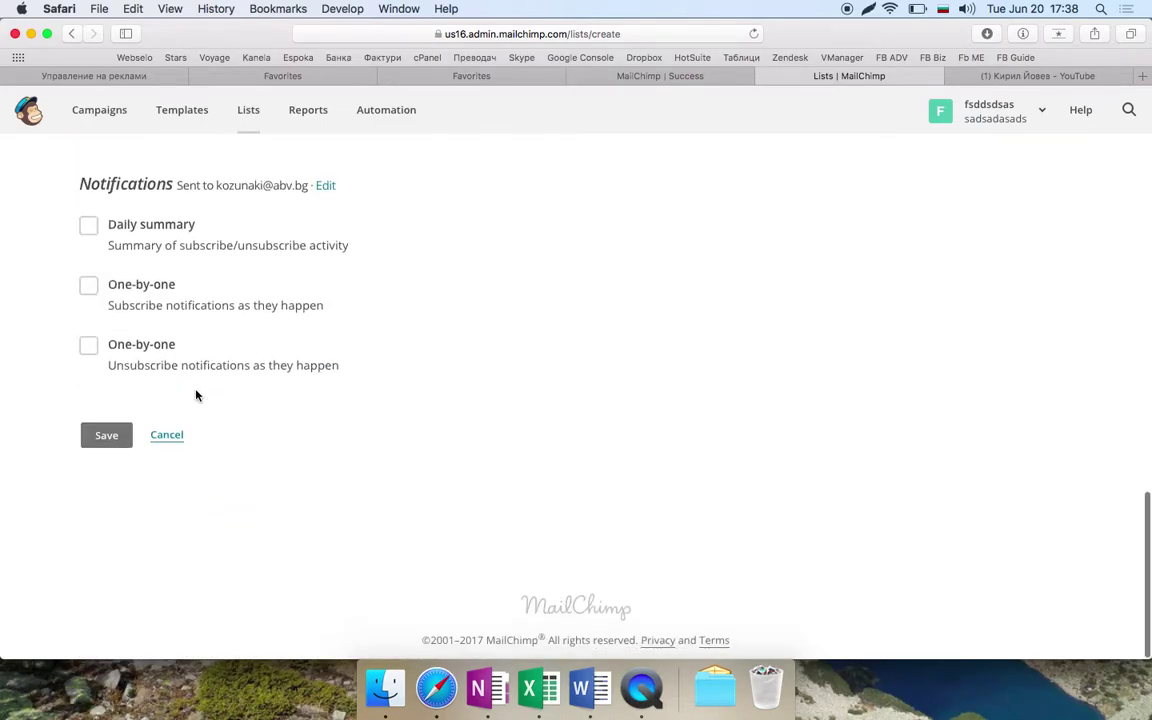
{"action": "left_click", "coordinate": [100, 445]}
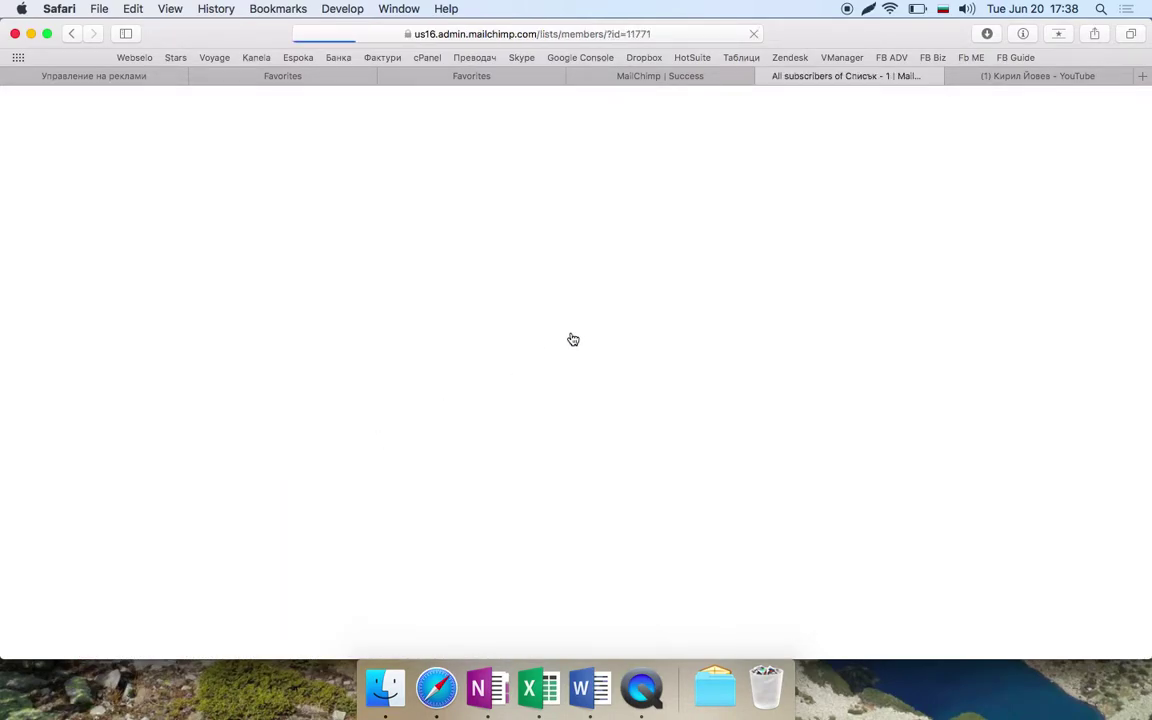
- Return to the Lists overview and open the add-subscriber form for Списък - 1
{"action": "scroll", "coordinate": [314, 442], "scroll_direction": "down", "scroll_amount": 2}
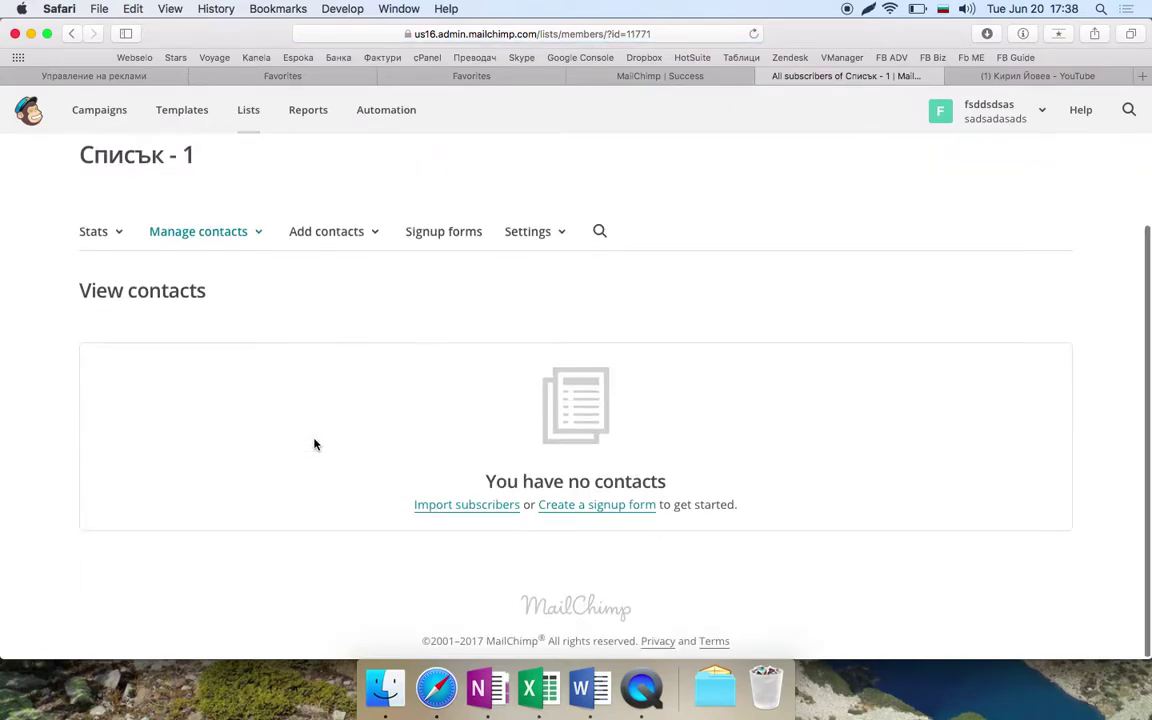
{"action": "scroll", "coordinate": [314, 442], "scroll_direction": "up", "scroll_amount": 2}
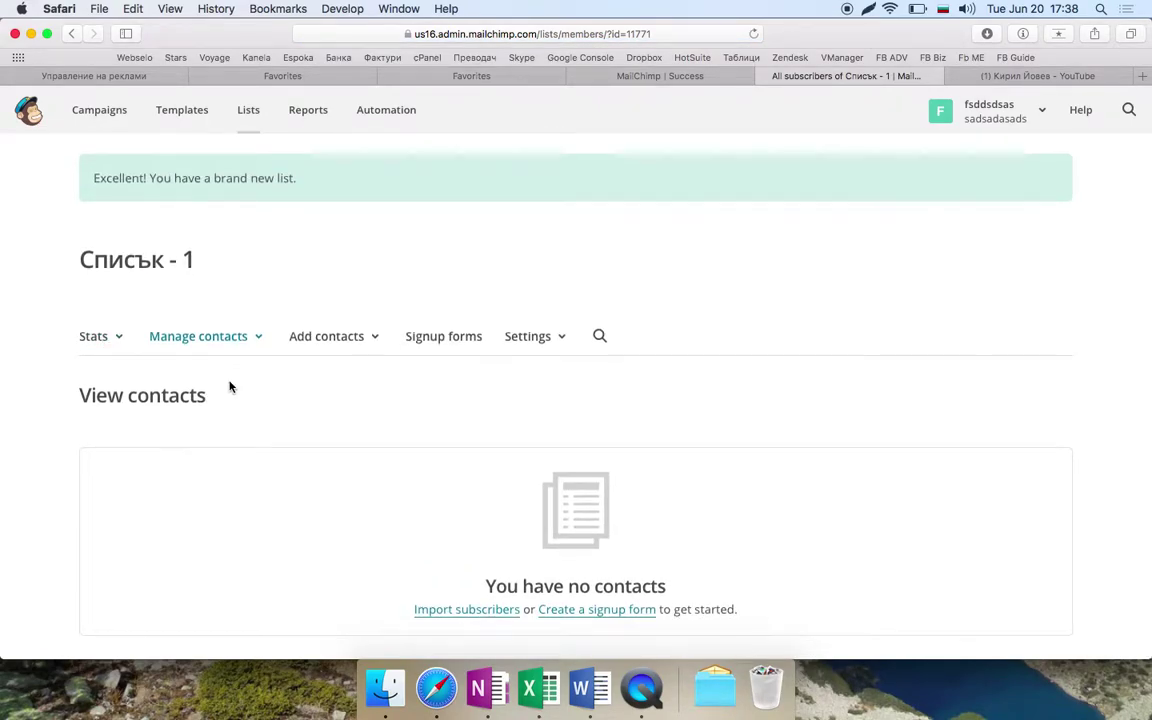
{"action": "scroll", "coordinate": [229, 386], "scroll_direction": "down", "scroll_amount": 2}
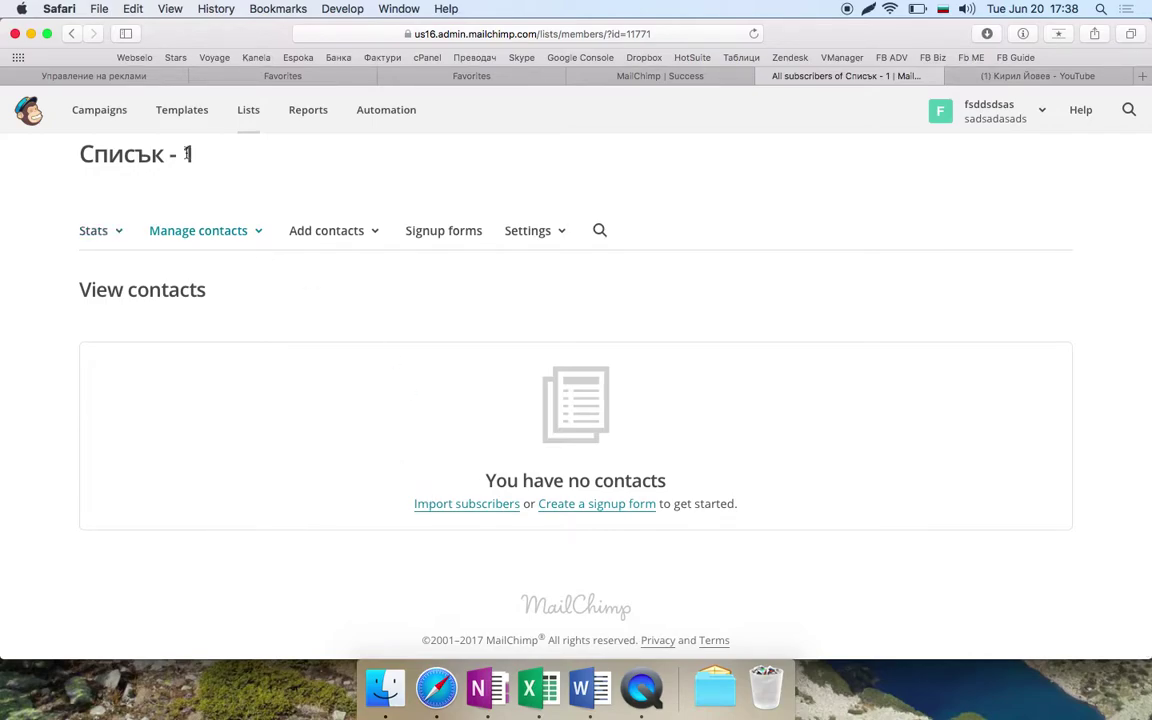
{"action": "left_click", "coordinate": [248, 110]}
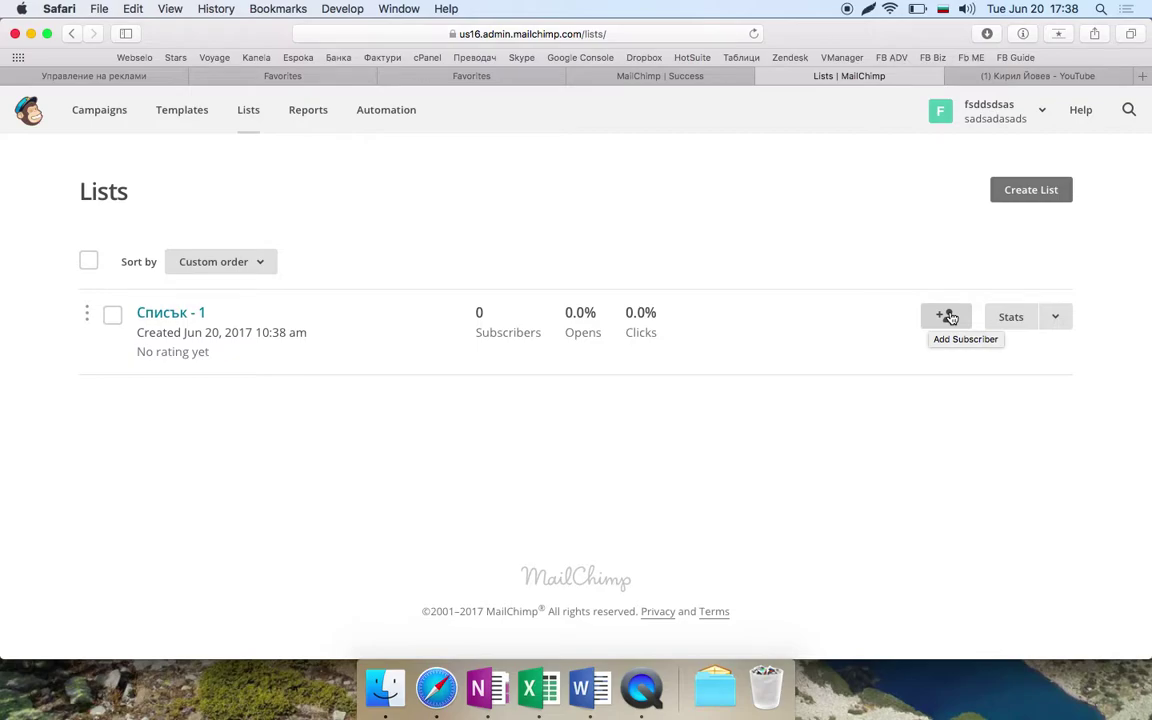
{"action": "left_click", "coordinate": [946, 317]}
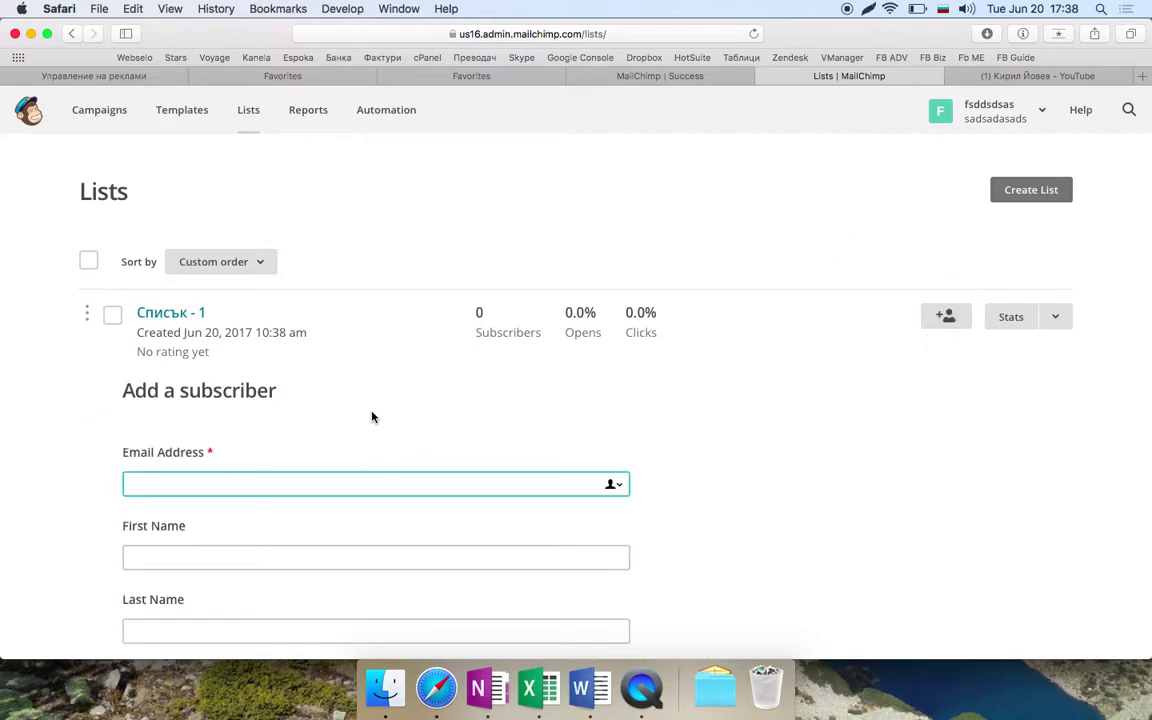
- Enter the subscriber's e-mail address, first name and last name
{"action": "type", "text": "asdkjahsjsadjsajhdjashjashjdashjdsagdasjghasdghjdsaghjdas"}
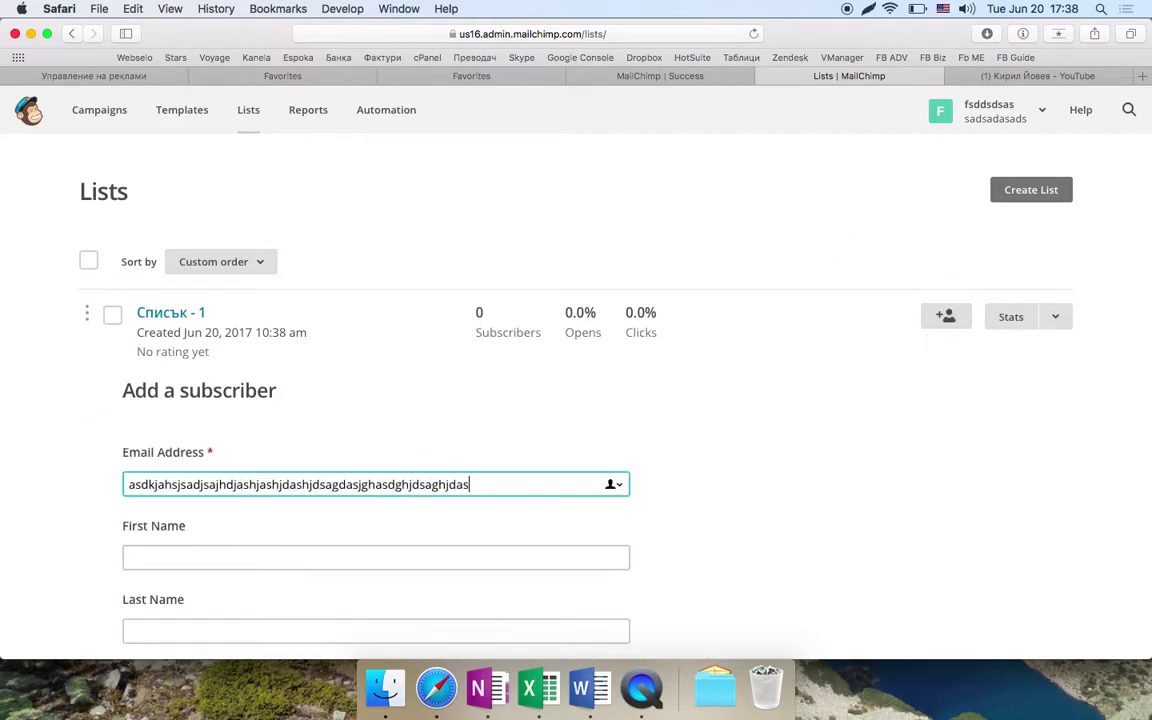
{"action": "type", "text": "@webselo.com"}
{"action": "scroll", "coordinate": [554, 357], "scroll_direction": "down", "scroll_amount": 1}
{"action": "key", "text": "Tab"}
{"action": "type", "text": "ashjgdahjdshjsahj"}
{"action": "key", "text": "Tab"}
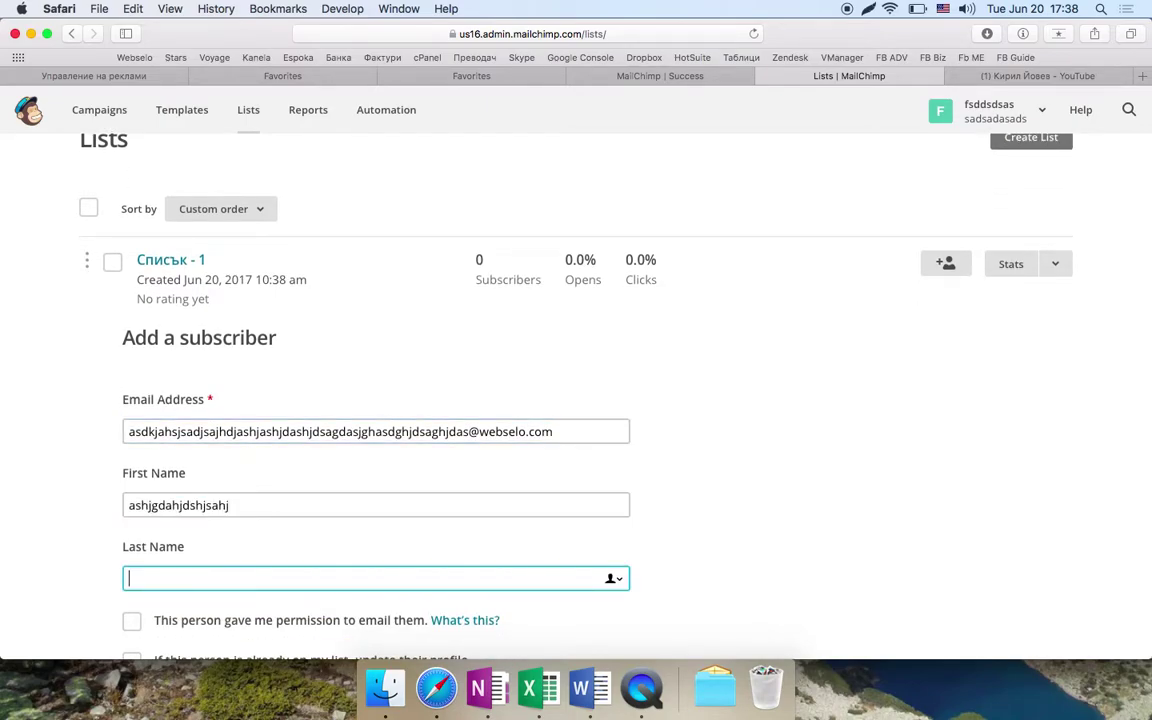
{"action": "type", "text": "sahjgdsahjgasjh"}
{"action": "scroll", "coordinate": [121, 406], "scroll_direction": "down", "scroll_amount": 6}
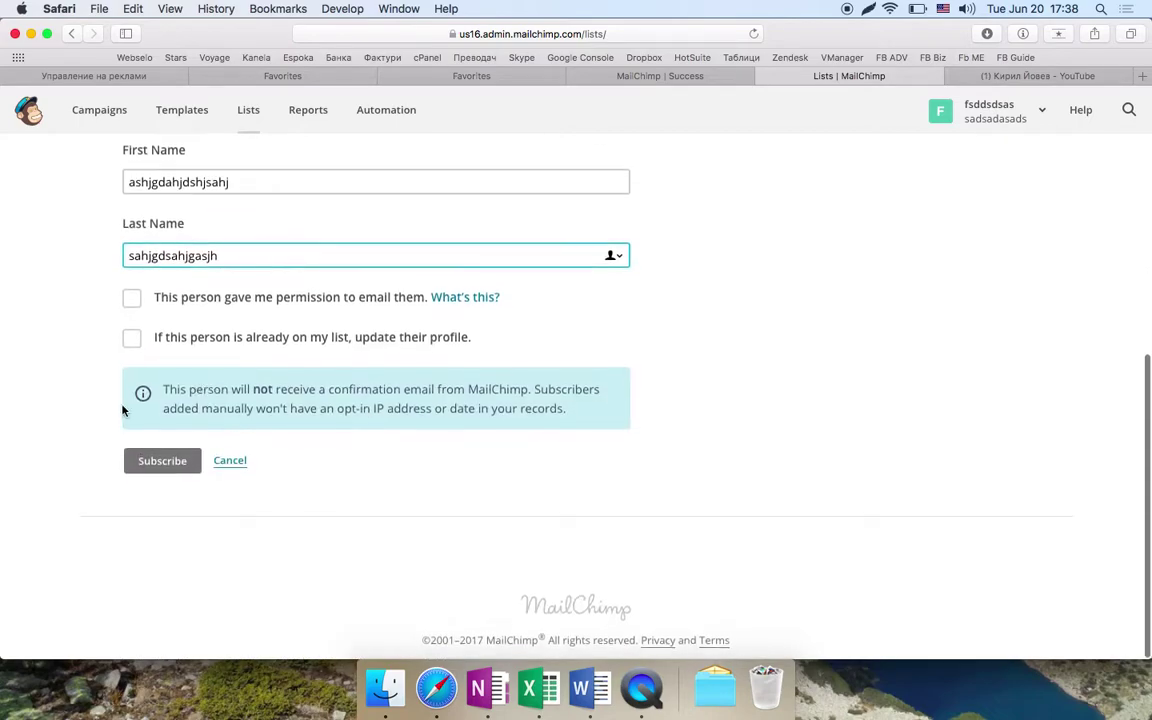
- Tick the email-permission and update-existing-profile checkboxes
{"action": "left_click", "coordinate": [198, 304]}
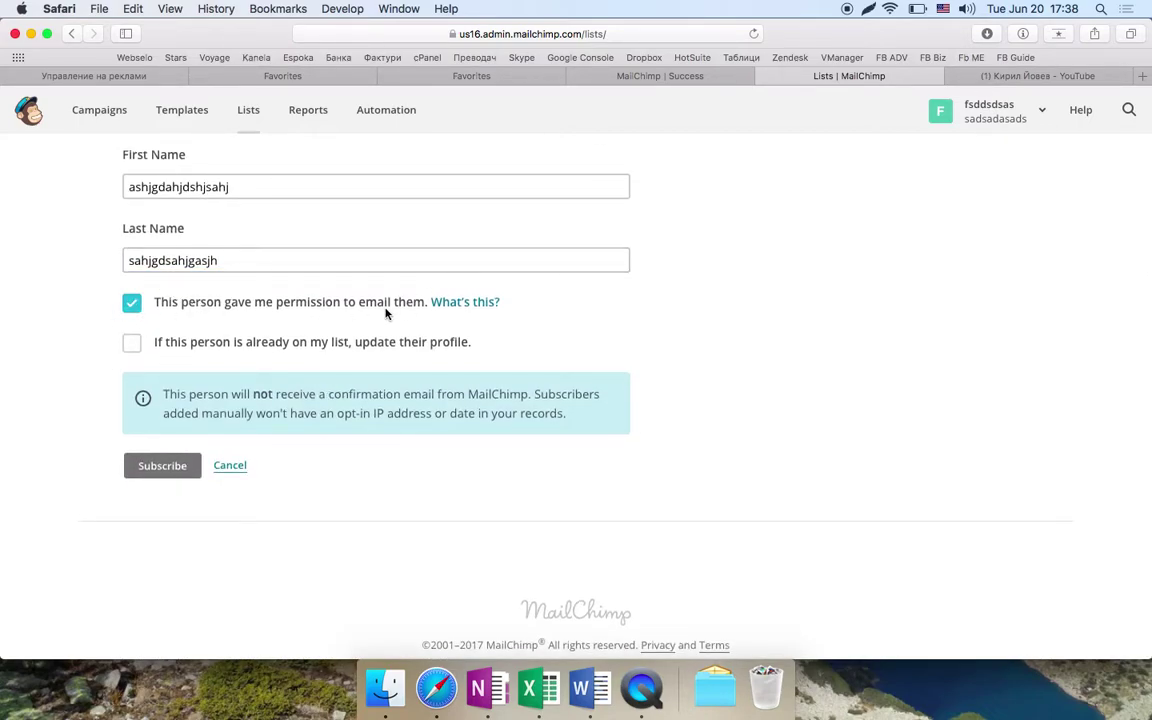
{"action": "left_click", "coordinate": [248, 343]}
{"action": "scroll", "coordinate": [248, 343], "scroll_direction": "up", "scroll_amount": 5}
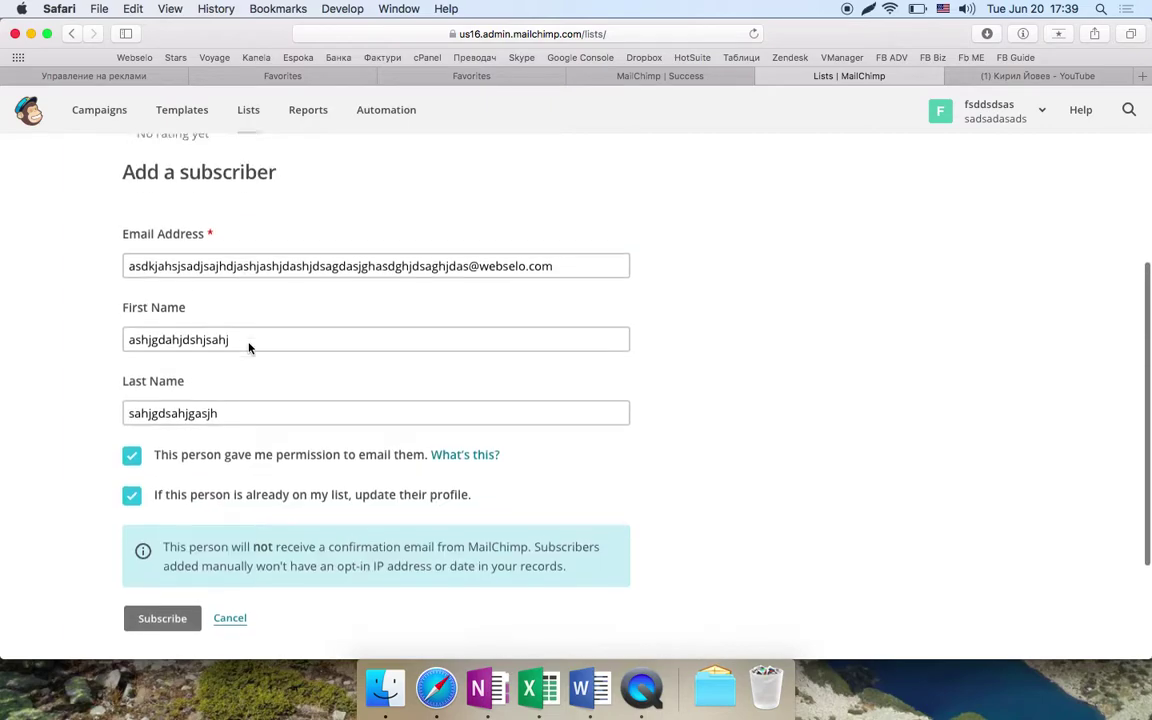
{"action": "scroll", "coordinate": [214, 385], "scroll_direction": "down", "scroll_amount": 2}
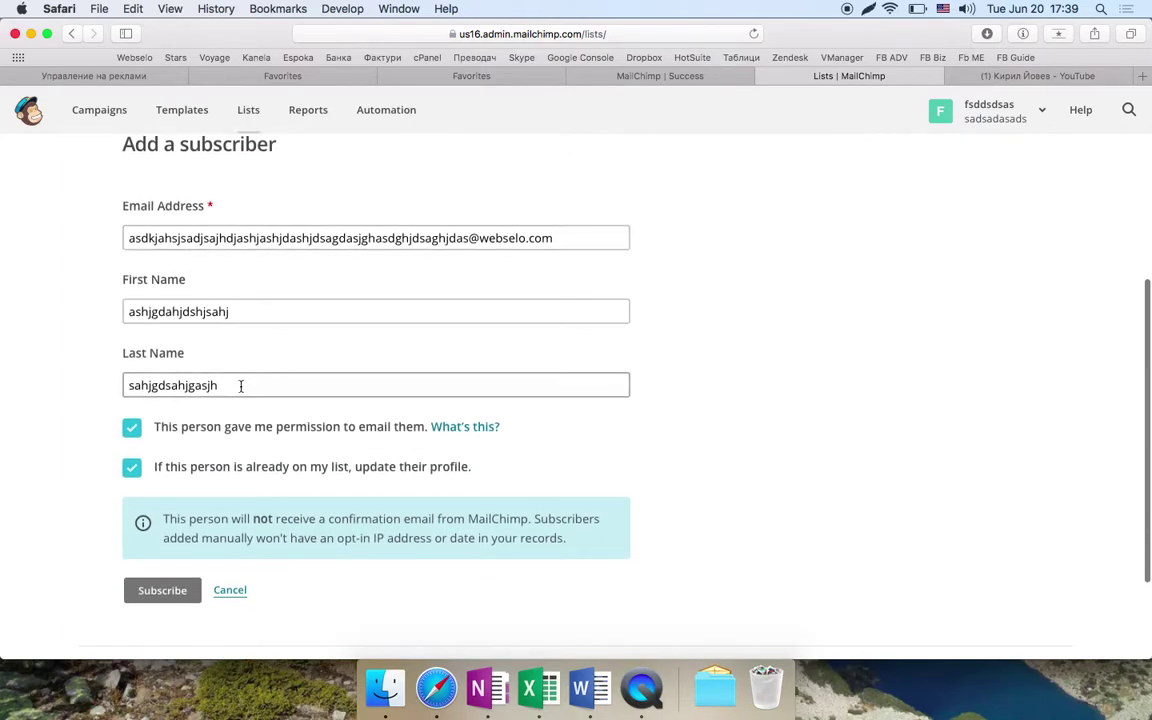
{"action": "left_click", "coordinate": [189, 311]}
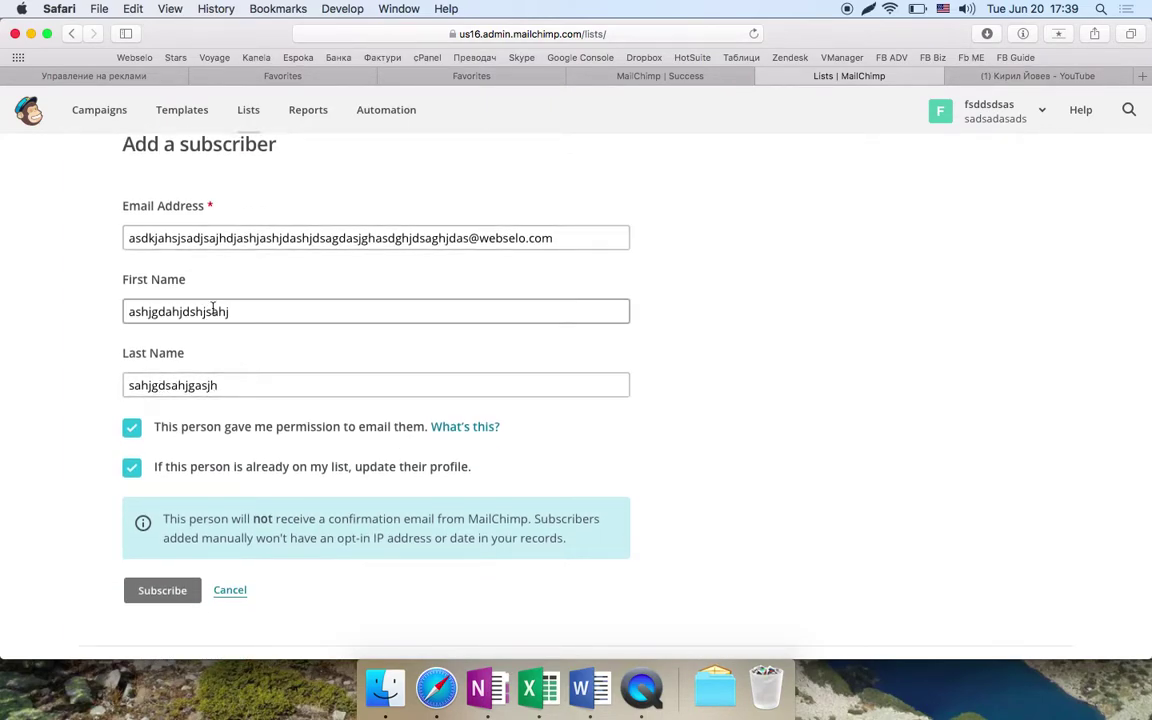
{"action": "double_click", "coordinate": [189, 311]}
{"action": "left_click", "coordinate": [189, 311]}
{"action": "double_click", "coordinate": [189, 311]}
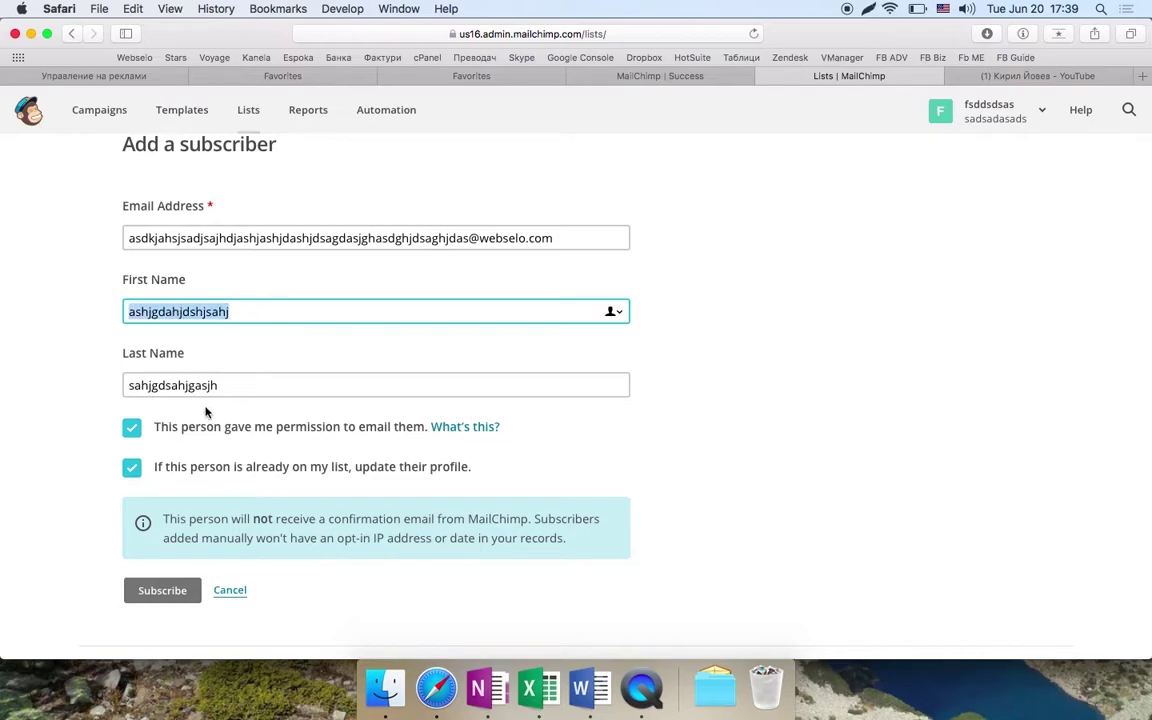
{"action": "left_click", "coordinate": [237, 332]}
- Subscribe the person, return to all lists and open Списък - 1's contacts
{"action": "scroll", "coordinate": [250, 460], "scroll_direction": "down", "scroll_amount": 3}
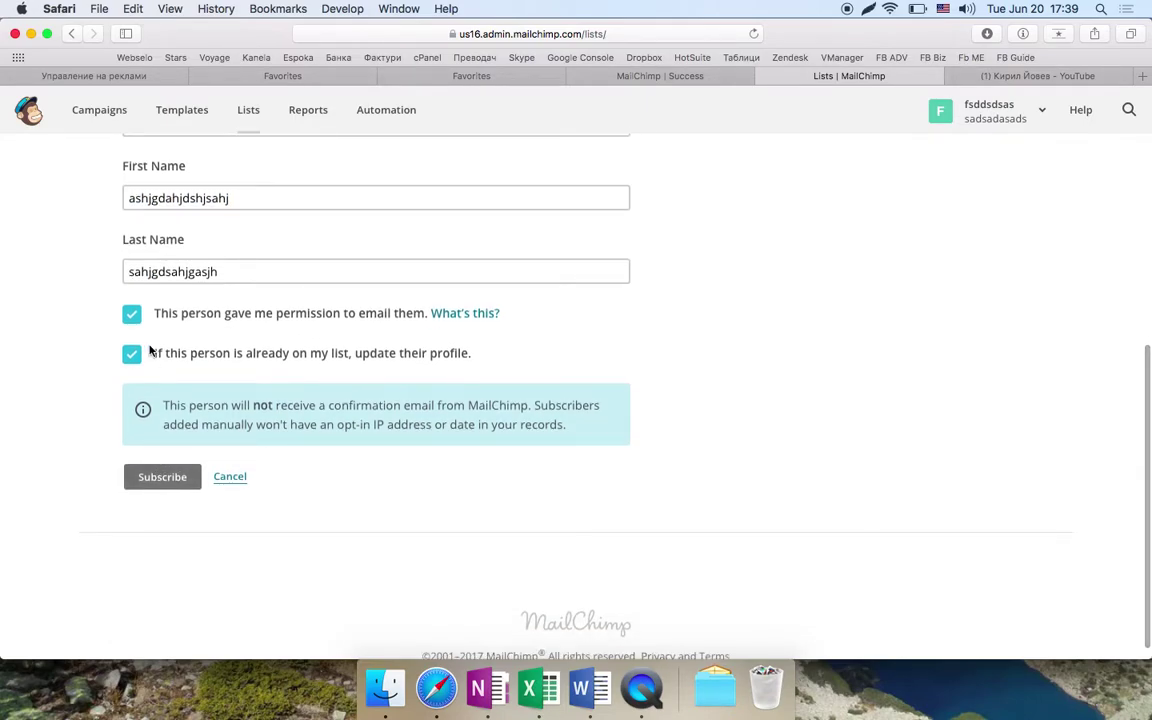
{"action": "left_click", "coordinate": [158, 482]}
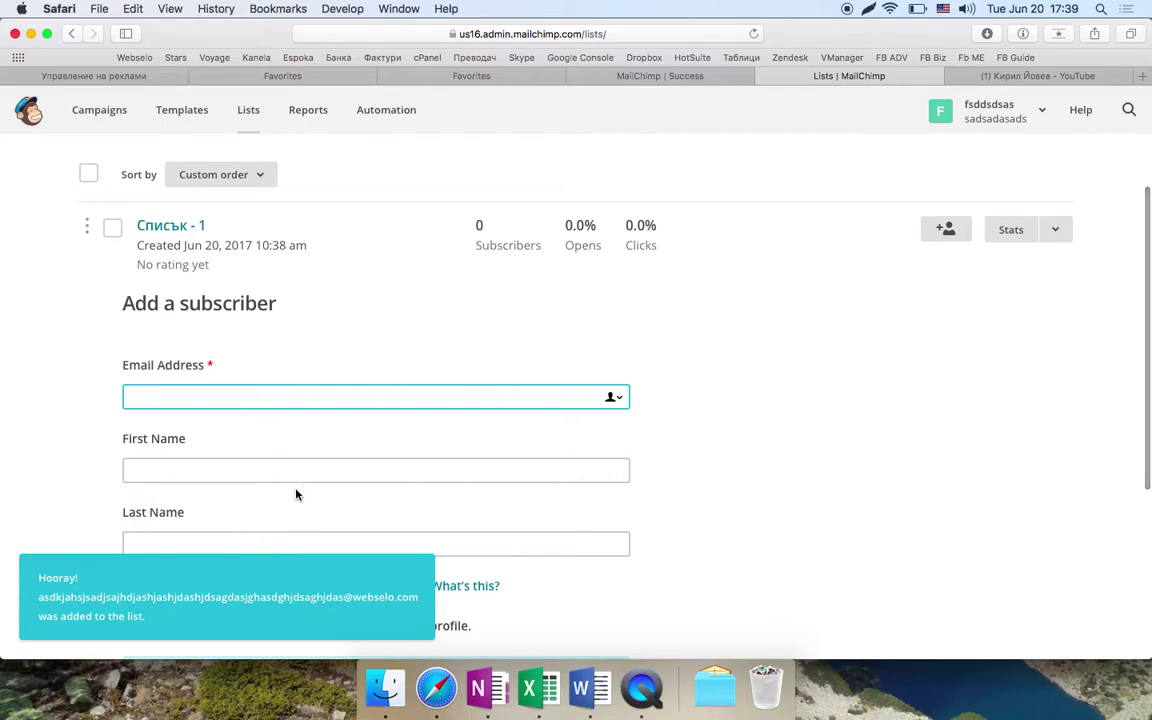
{"action": "scroll", "coordinate": [263, 532], "scroll_direction": "up", "scroll_amount": 2}
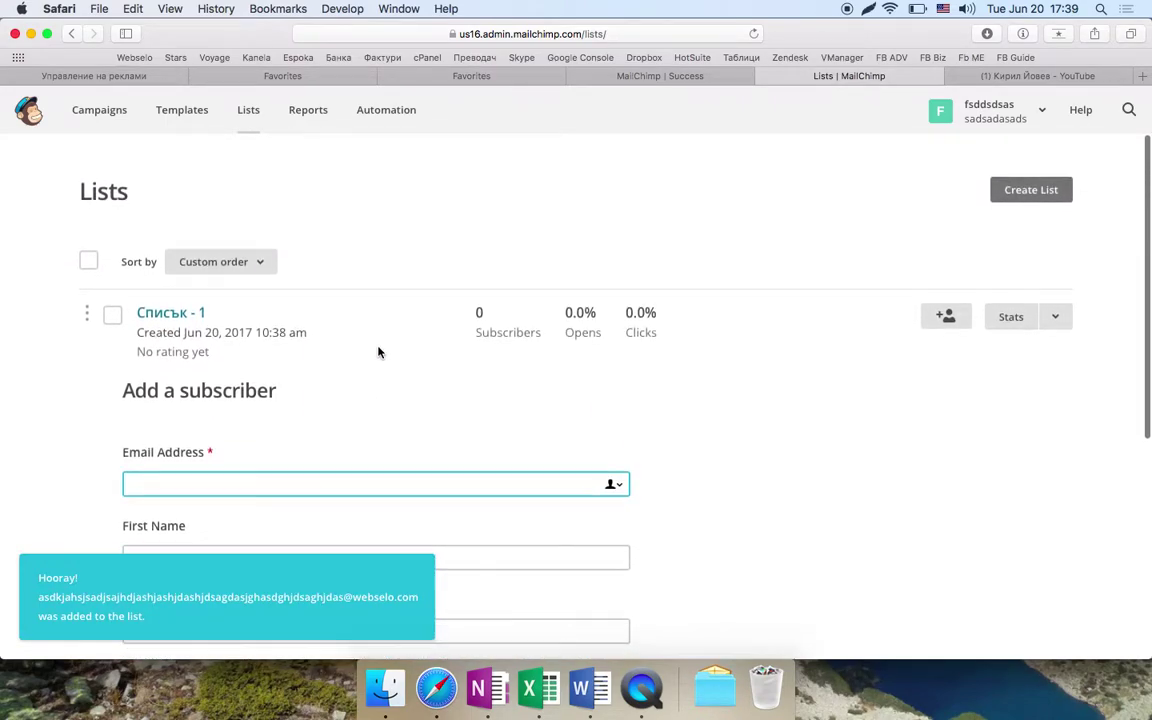
{"action": "left_click", "coordinate": [237, 114]}
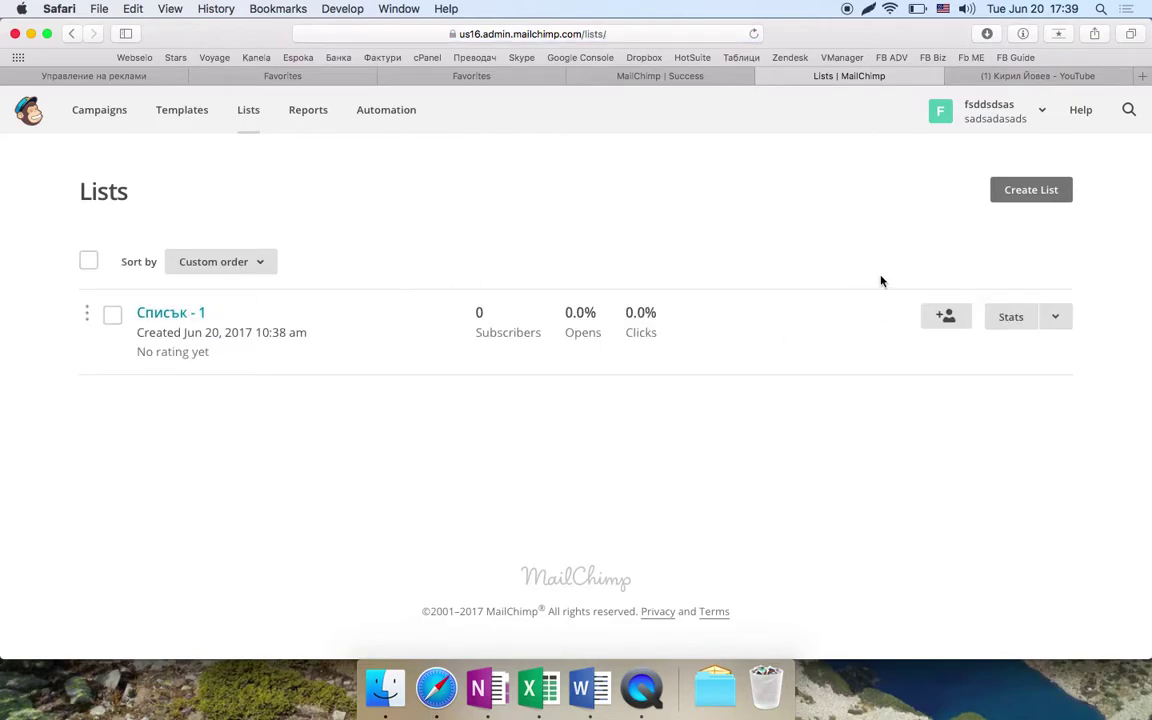
{"action": "left_click", "coordinate": [178, 315]}
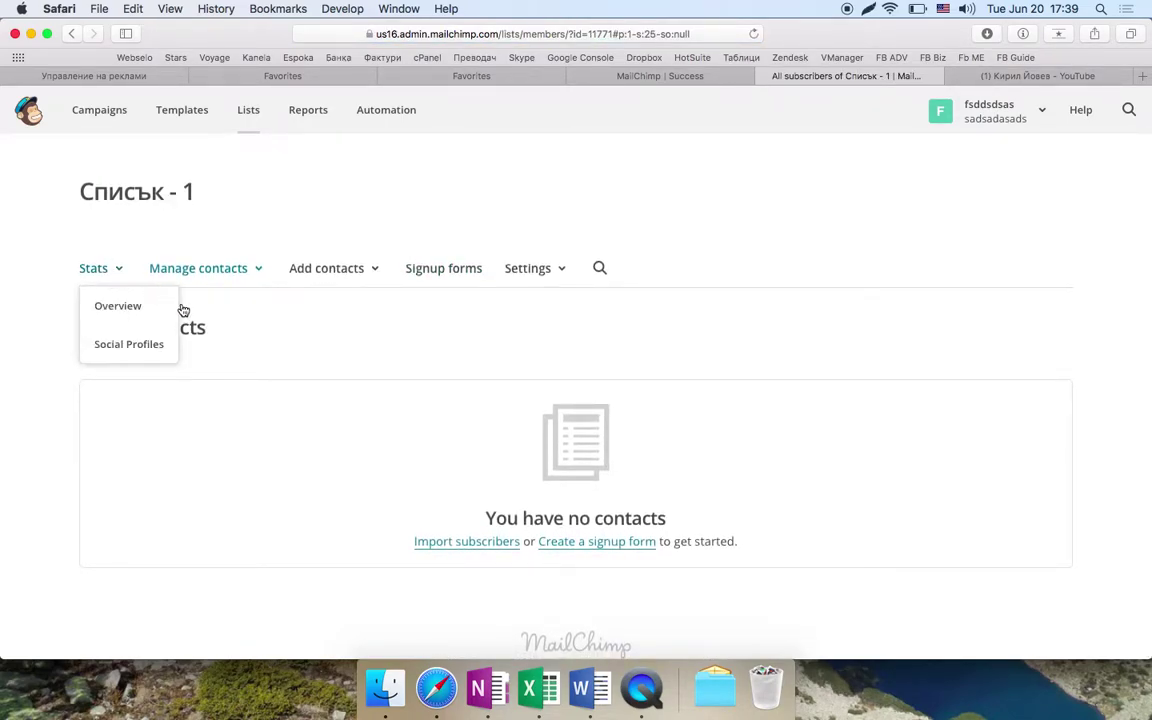
- Open the list's contacts view and the form to add a single subscriber
{"action": "mouse_move", "coordinate": [237, 260]}
{"action": "left_click", "coordinate": [267, 306]}
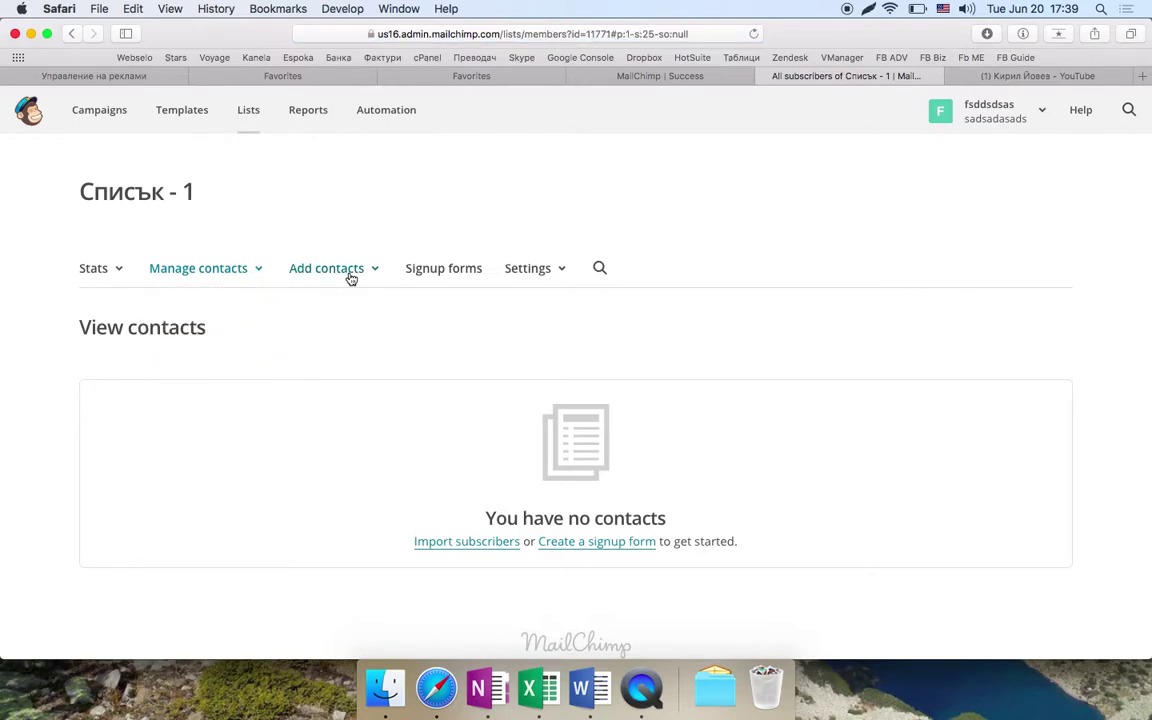
{"action": "mouse_move", "coordinate": [351, 279]}
{"action": "left_click", "coordinate": [345, 305]}
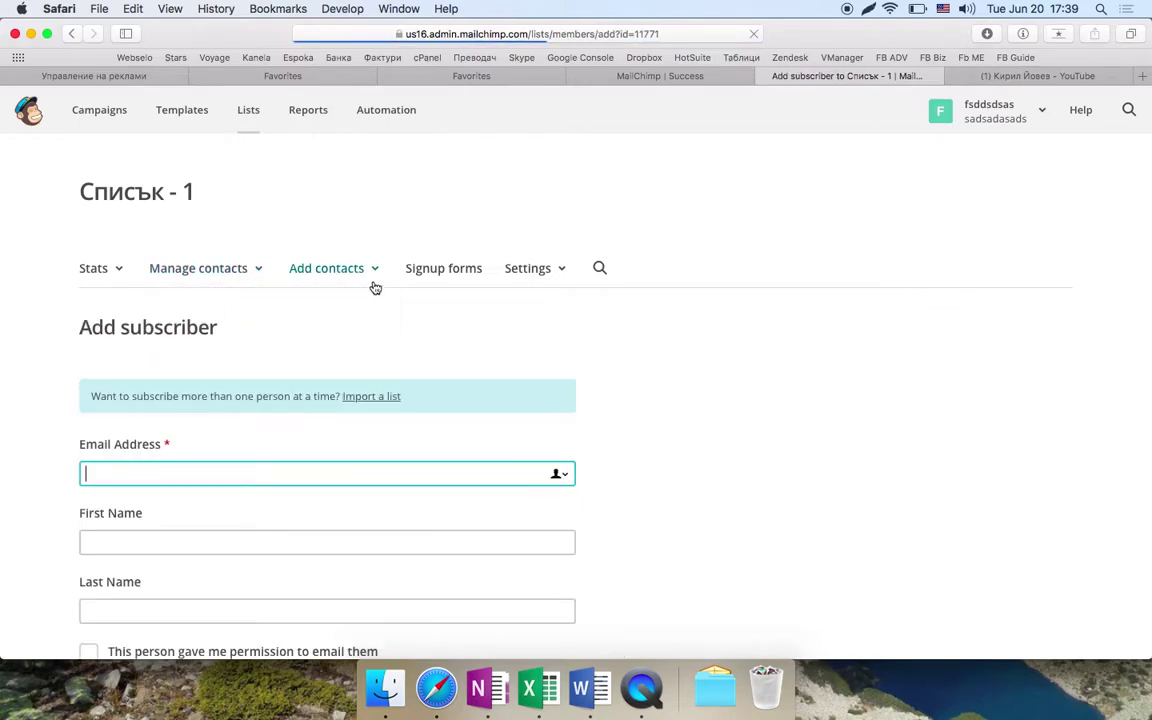
- Fill in a Cyrillic-username e-mail, first and last name, grant permission, and submit
{"action": "scroll", "coordinate": [270, 458], "scroll_direction": "down", "scroll_amount": 5}
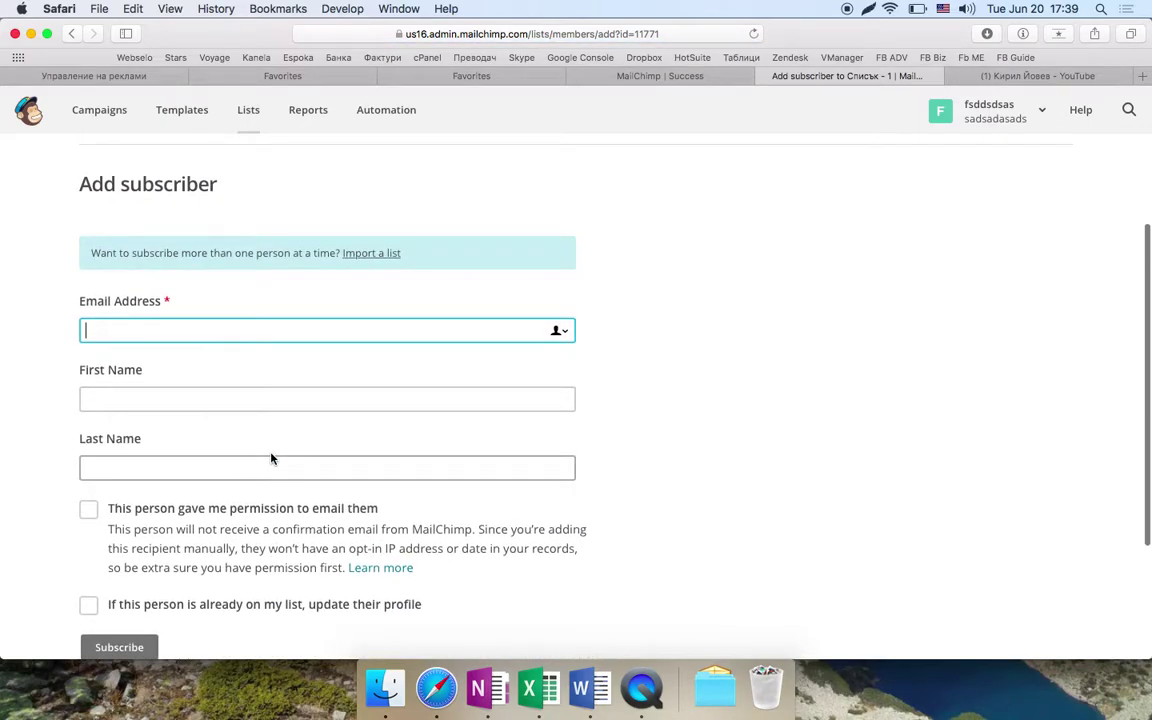
{"action": "type", "text": "коксаодкаскодсксадаскодск"}
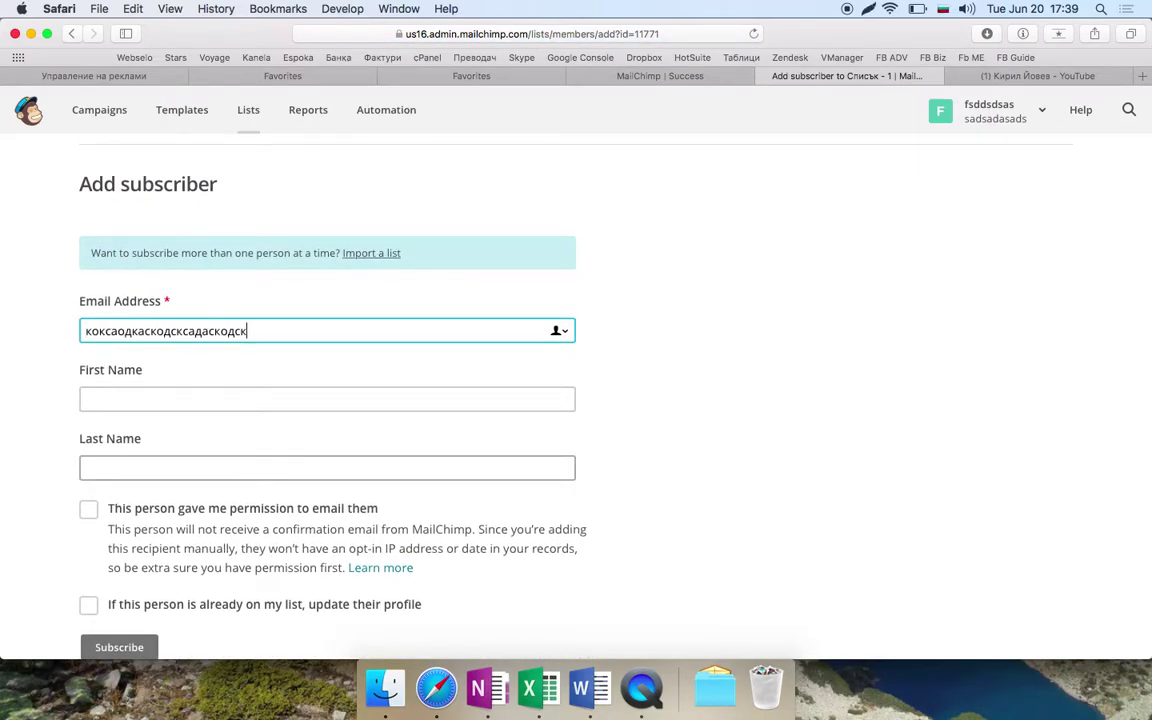
{"action": "type", "text": "@webselo.com"}
{"action": "key", "text": "Tab"}
{"action": "type", "text": "d"}
{"action": "left_click", "coordinate": [200, 468]}
{"action": "type", "text": "dasjhdsjasdsa"}
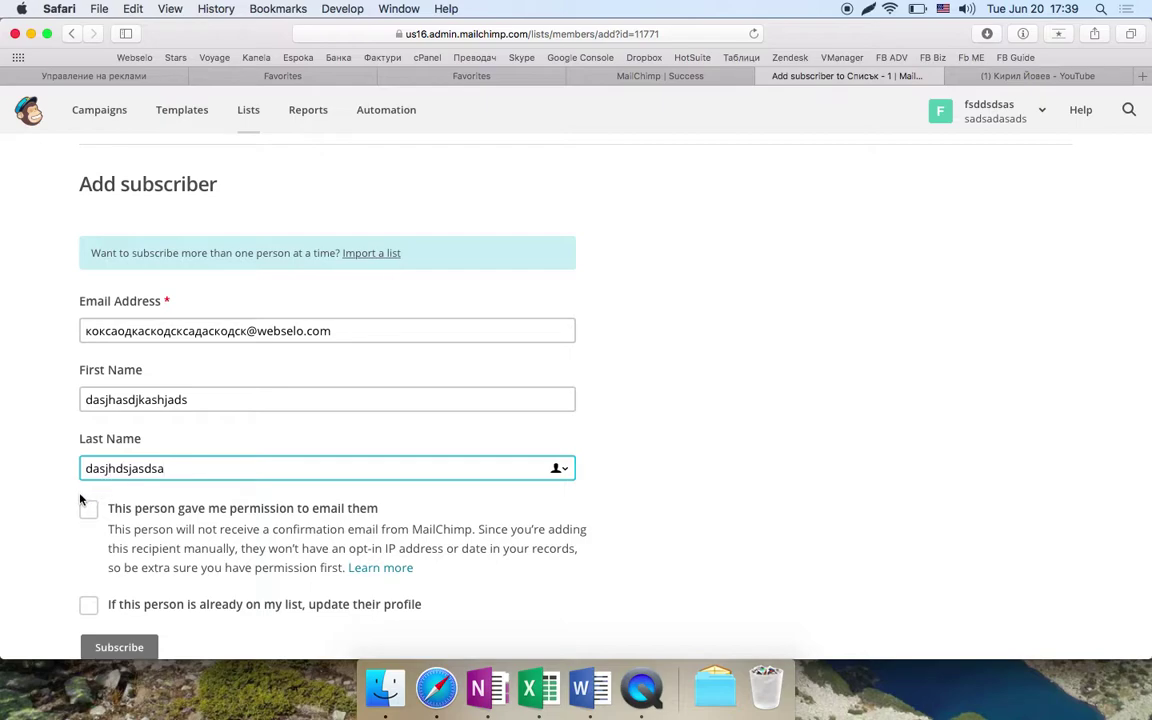
{"action": "left_click", "coordinate": [88, 509]}
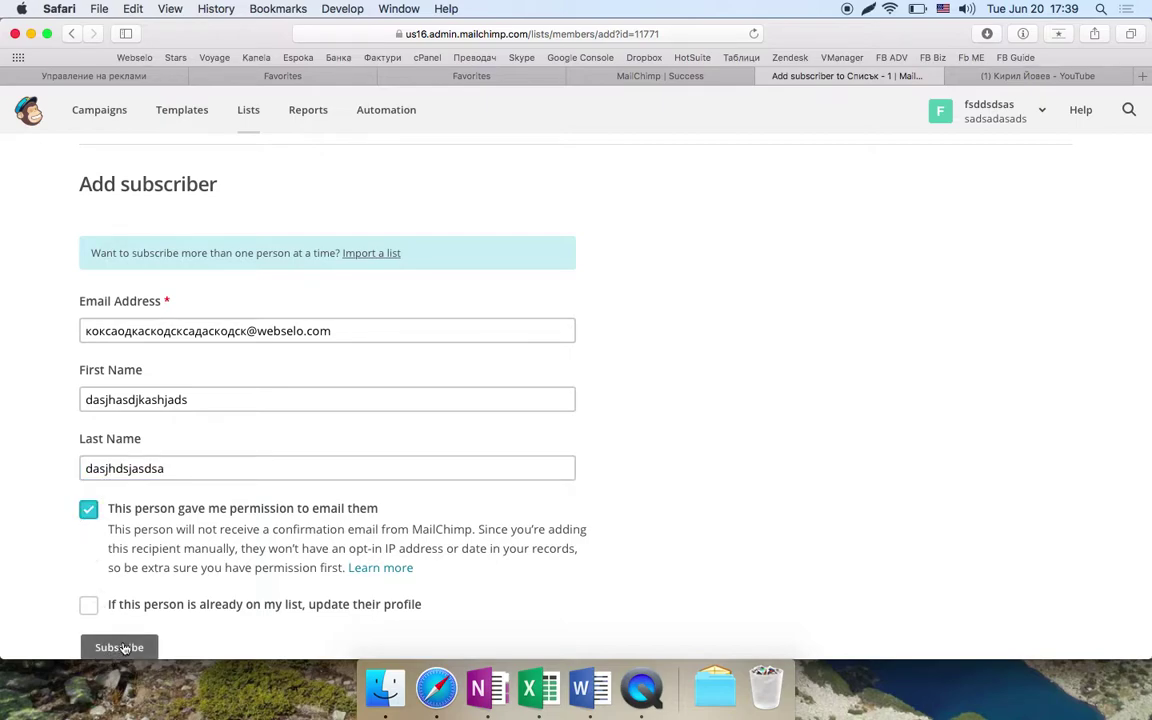
{"action": "left_click", "coordinate": [120, 647]}
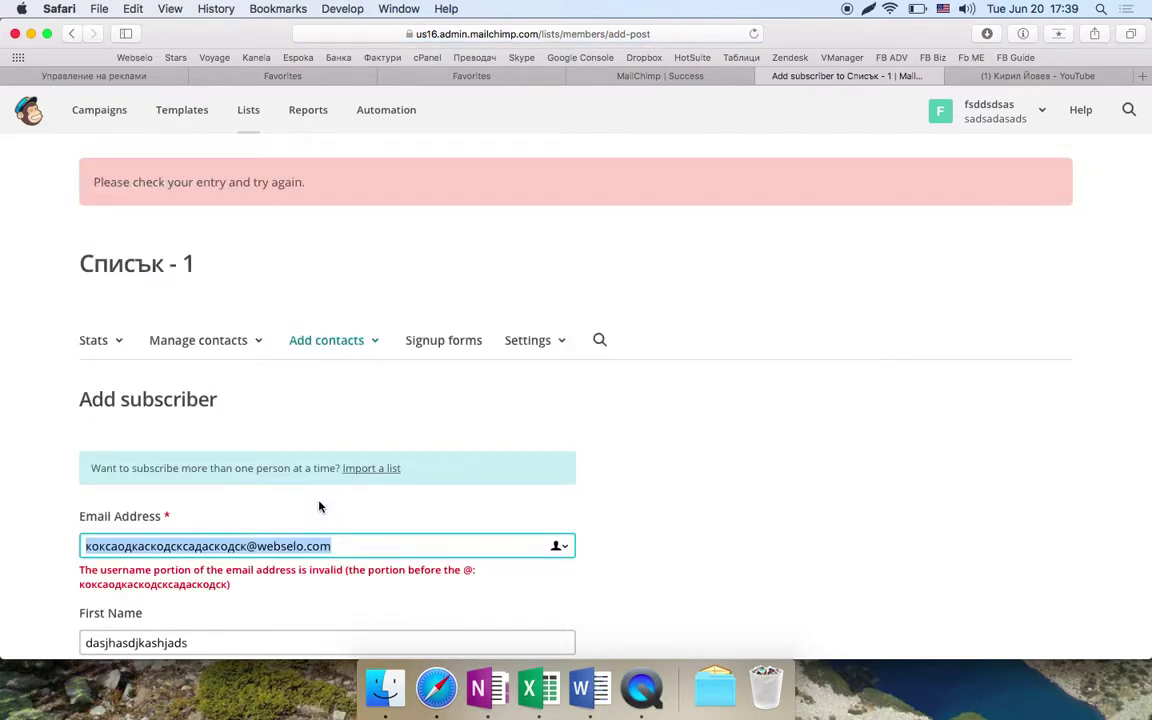
{"action": "scroll", "coordinate": [320, 507], "scroll_direction": "down", "scroll_amount": 2}
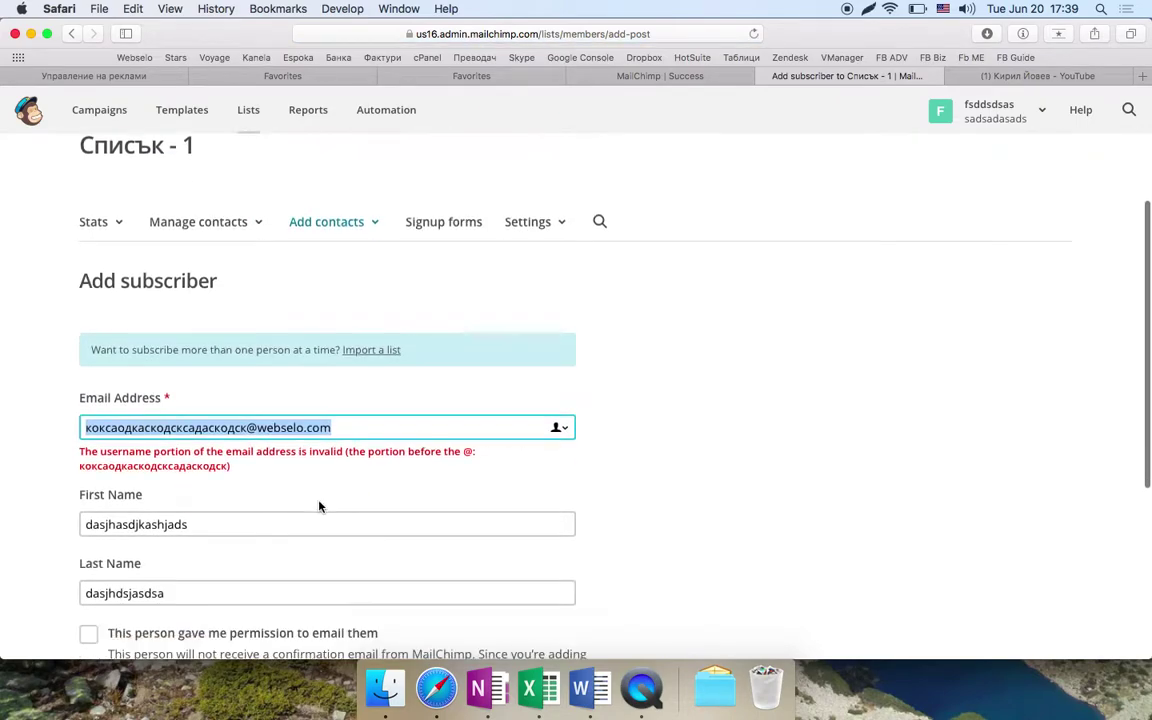
- Replace the e-mail's Cyrillic username with Latin letters and resubmit
{"action": "double_click", "coordinate": [123, 433]}
{"action": "type", "text": "asdsadsasasdasdsa"}
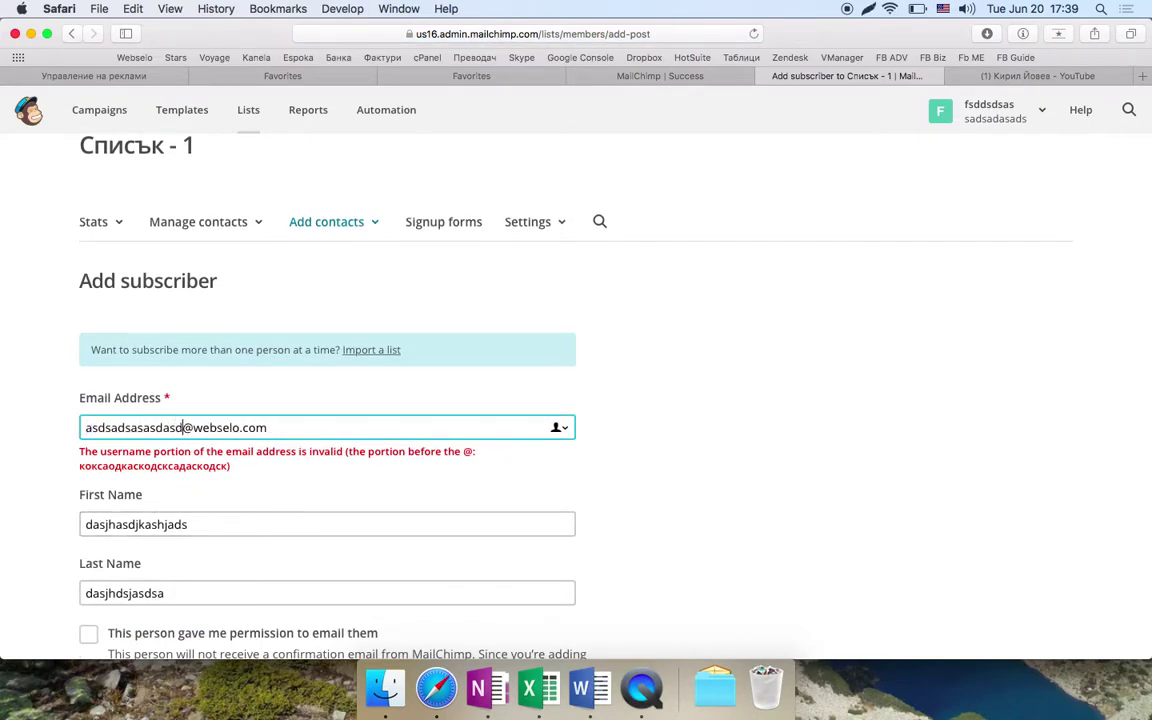
{"action": "scroll", "coordinate": [123, 433], "scroll_direction": "down", "scroll_amount": 3}
{"action": "left_click", "coordinate": [118, 465]}
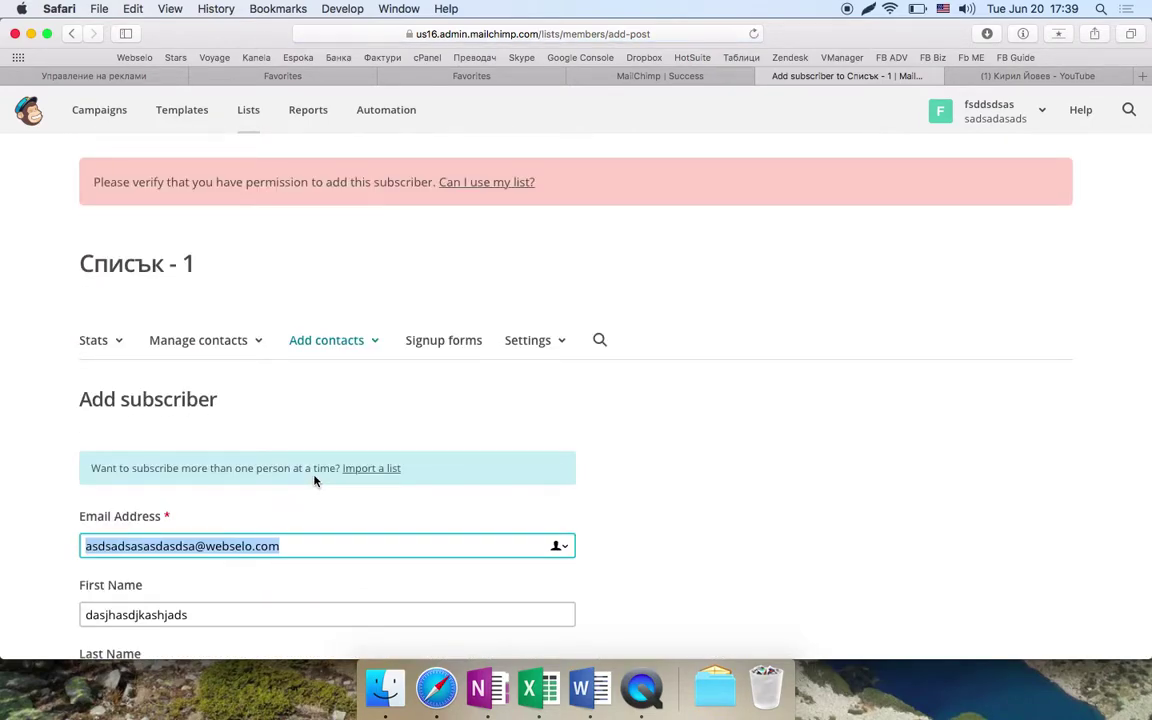
- Tick the email-permission checkbox again, subscribe, and open the list of all subscribers
{"action": "scroll", "coordinate": [493, 225], "scroll_direction": "down", "scroll_amount": 5}
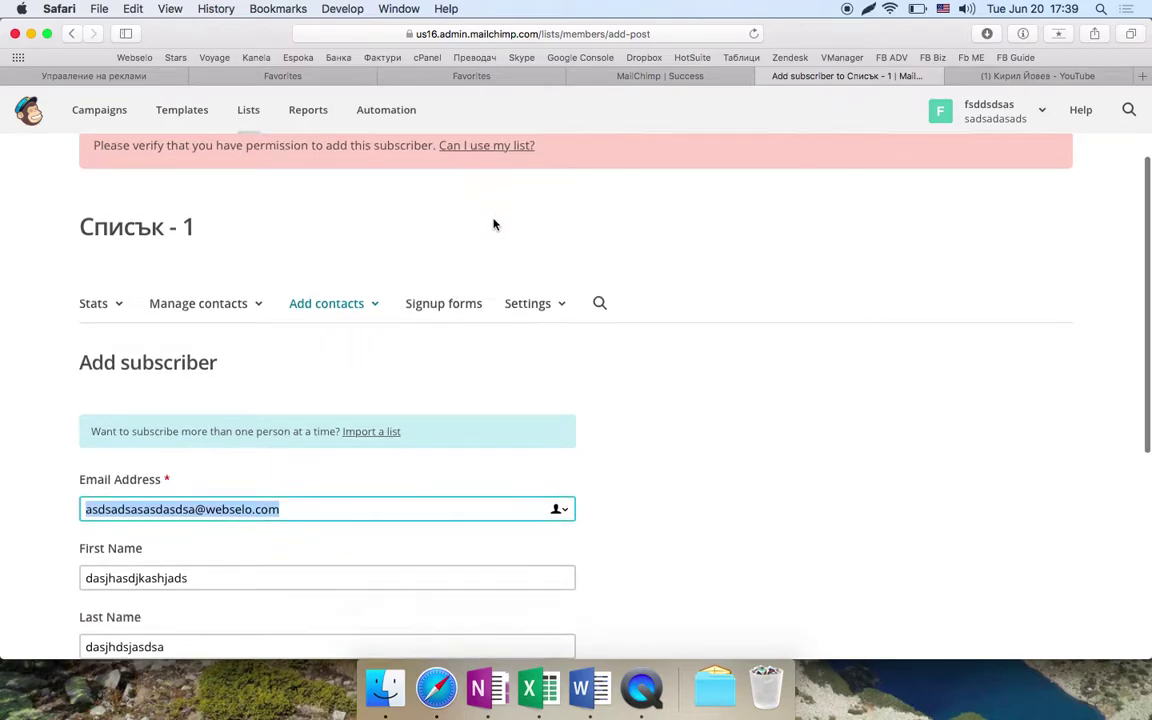
{"action": "left_click", "coordinate": [89, 515]}
{"action": "scroll", "coordinate": [93, 517], "scroll_direction": "down", "scroll_amount": 1}
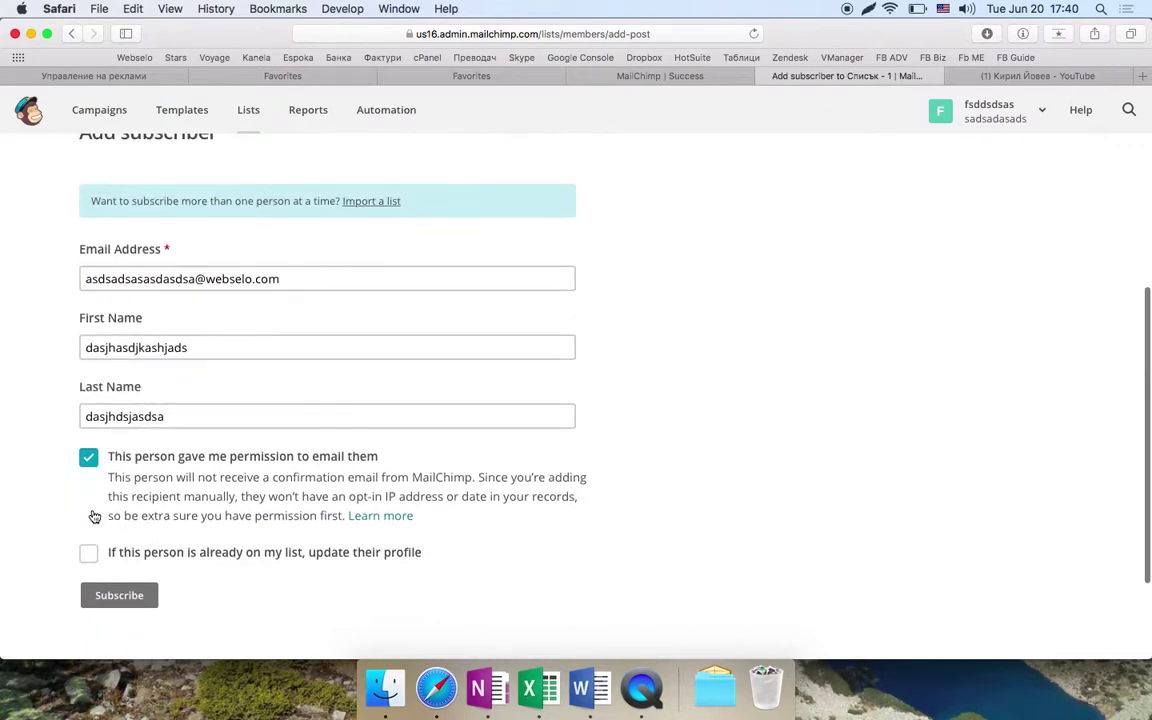
{"action": "left_click", "coordinate": [119, 595]}
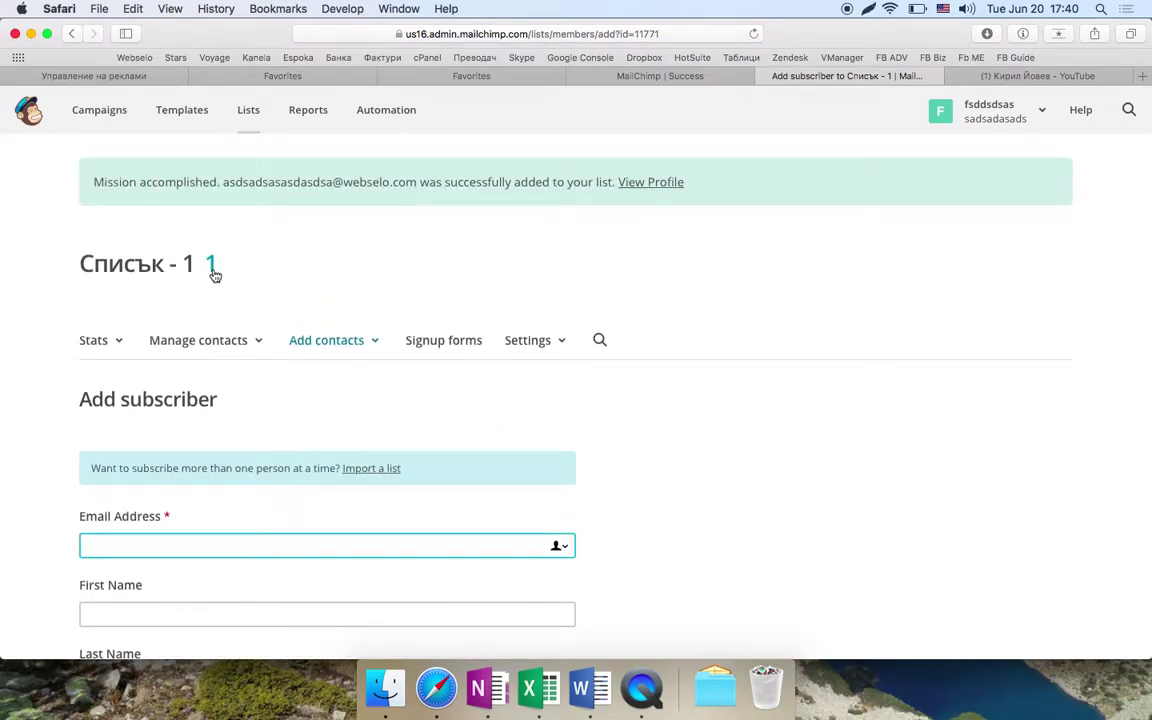
{"action": "left_click", "coordinate": [212, 268]}
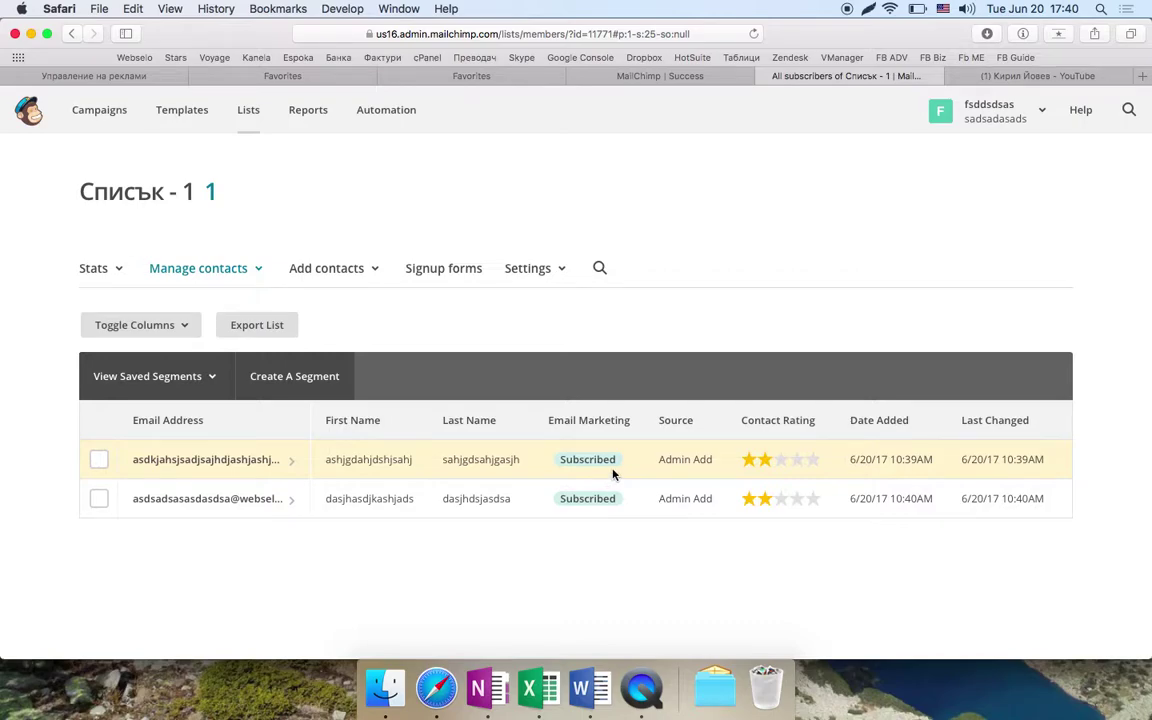
- Review both subscribers' last names, view the first subscriber's profile, and go back to the list
{"action": "double_click", "coordinate": [477, 462]}
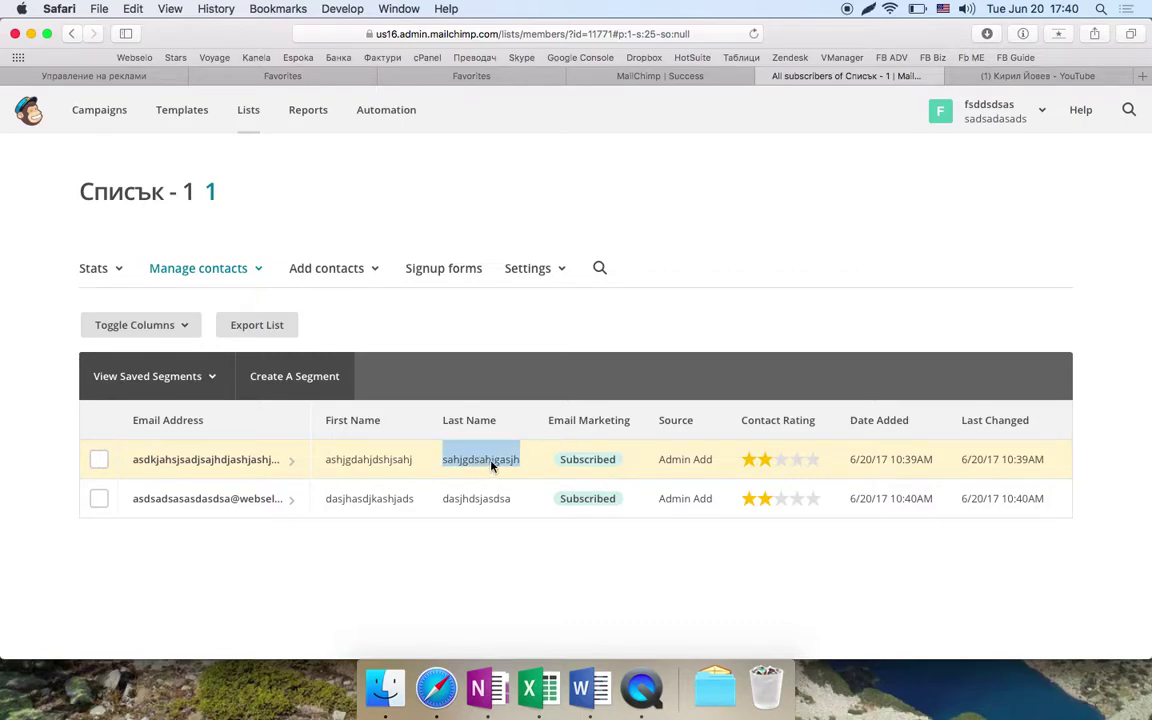
{"action": "double_click", "coordinate": [474, 501]}
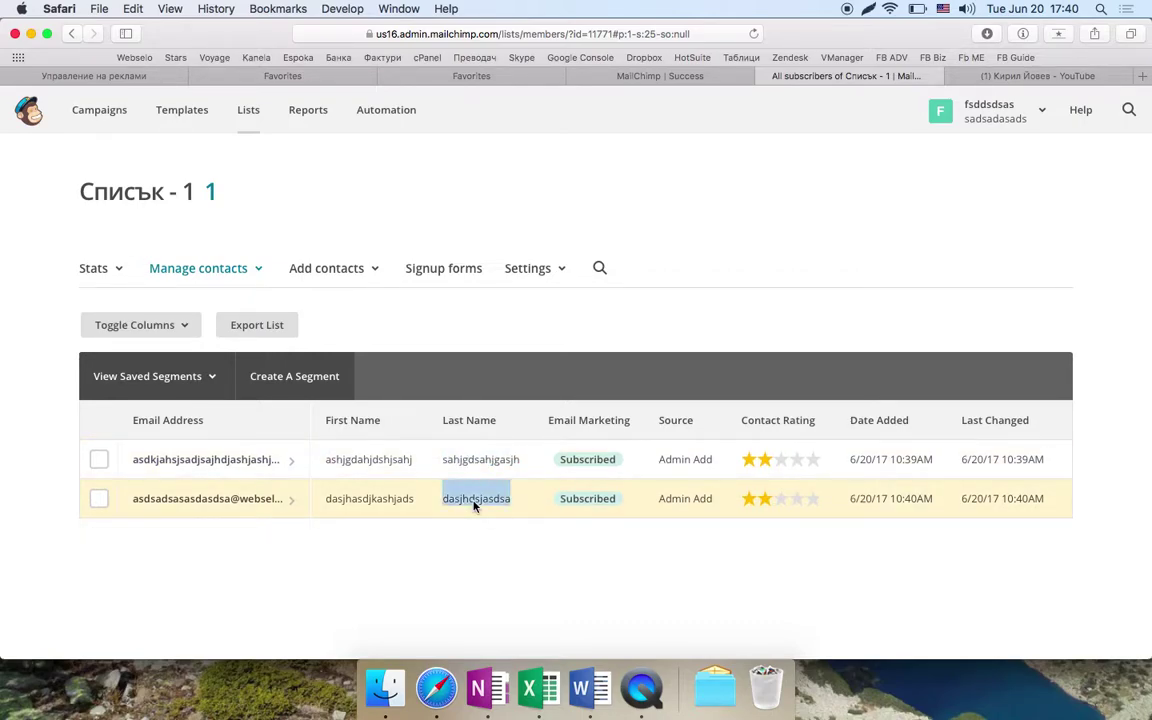
{"action": "left_click", "coordinate": [234, 466]}
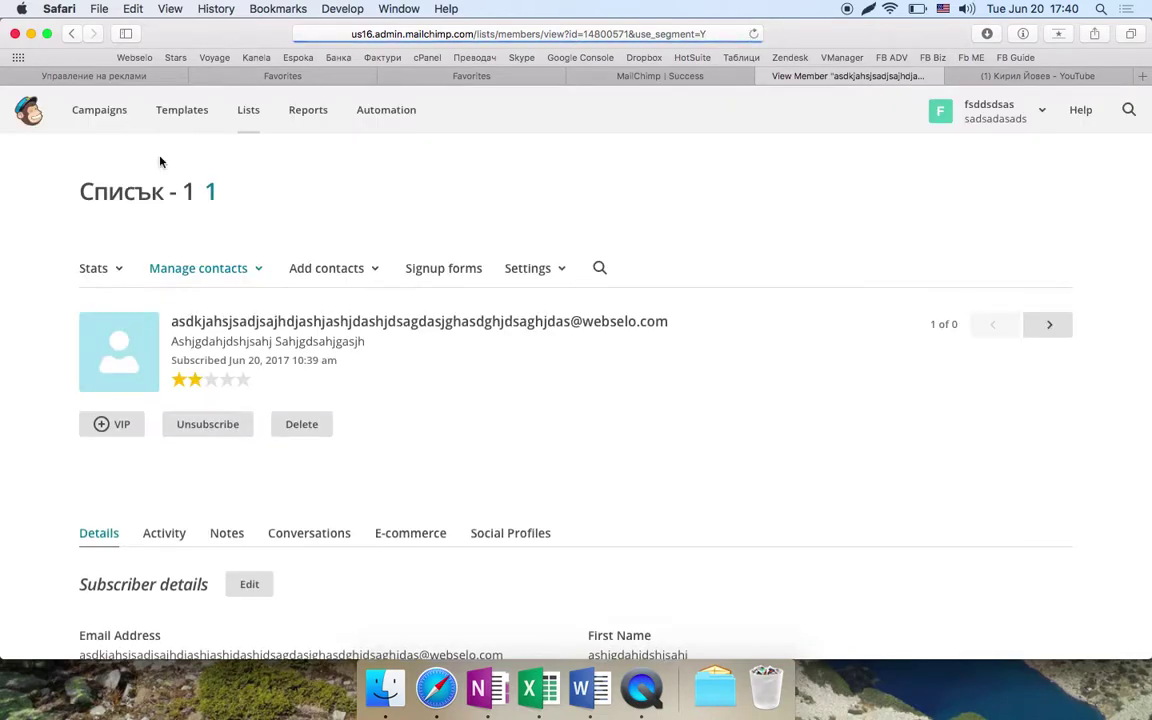
{"action": "left_click", "coordinate": [71, 33]}
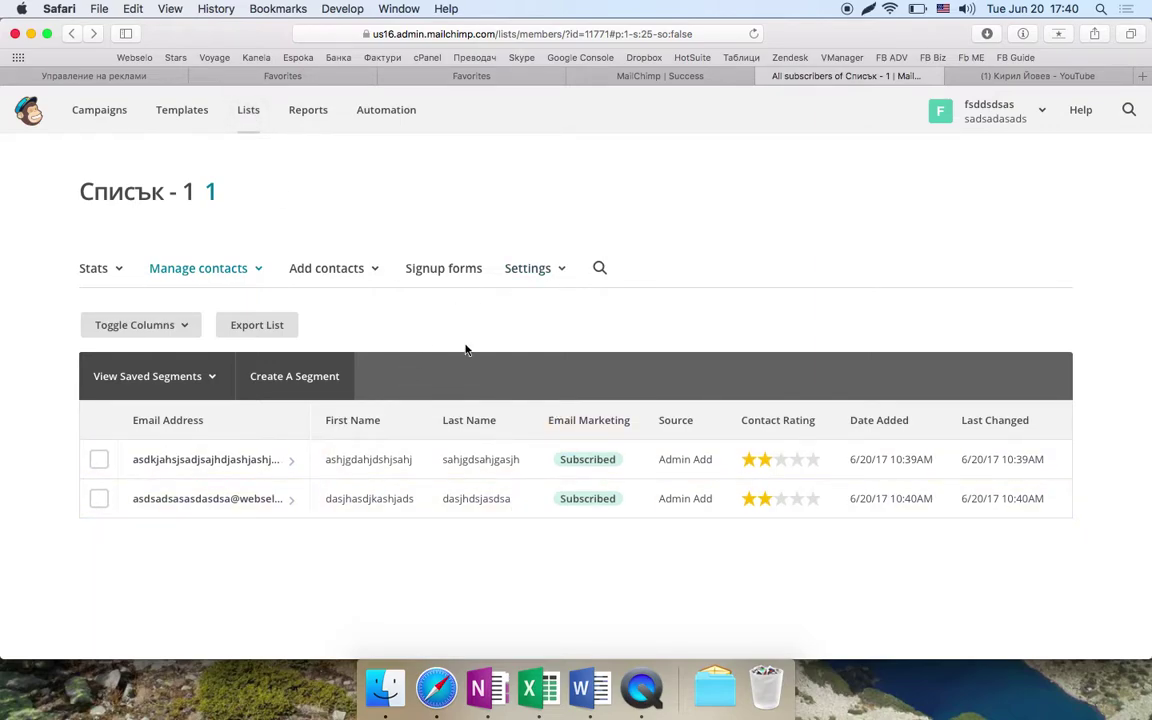
- Check the saved template Примерче on Templates, then go to the empty Campaigns page
{"action": "left_click", "coordinate": [184, 112]}
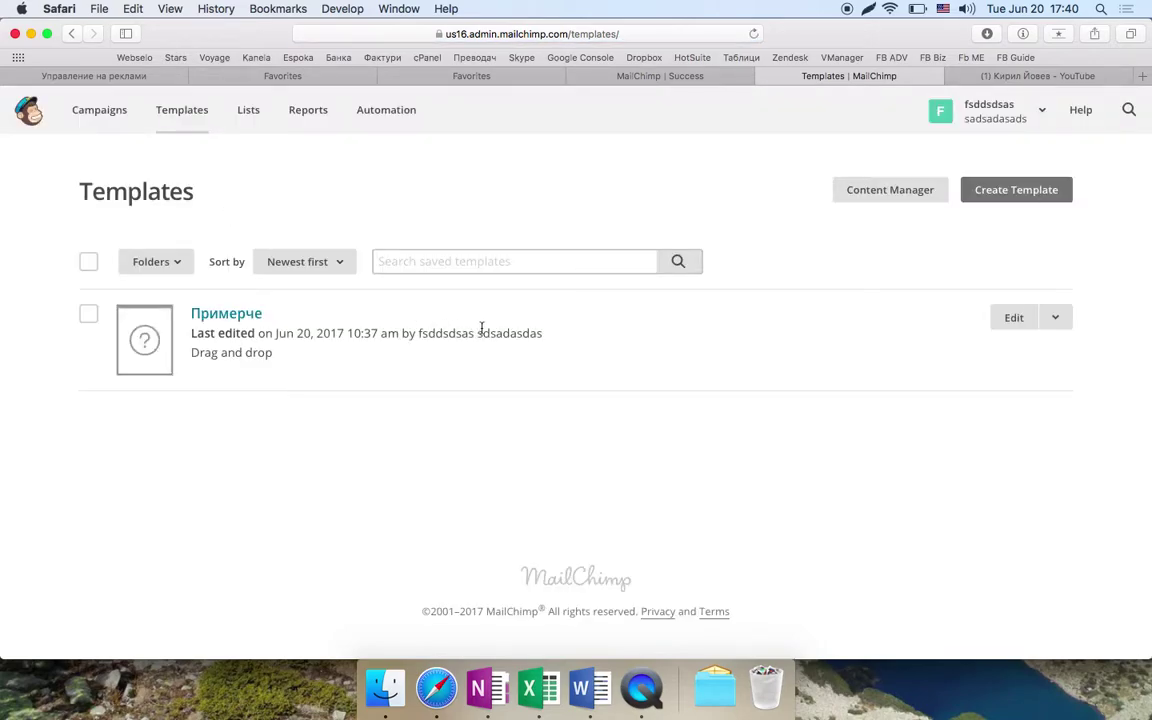
{"action": "left_click", "coordinate": [90, 110]}
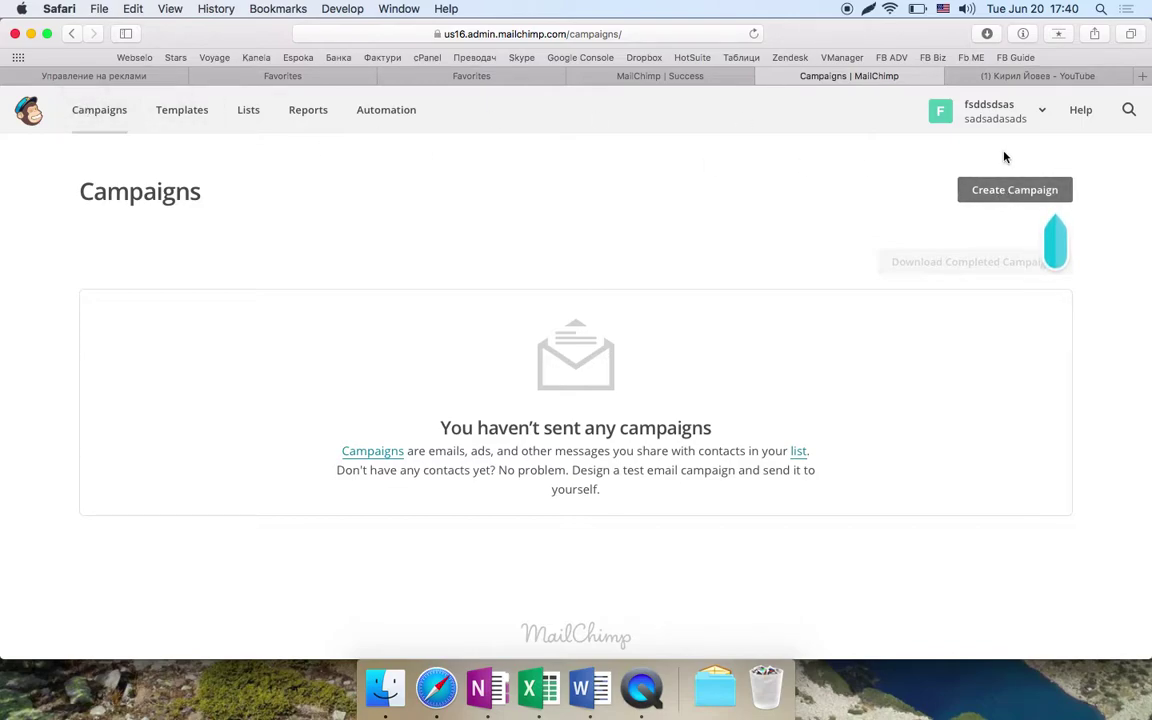
- Create a regular email campaign named 'Примерно име на кампания'
{"action": "left_click", "coordinate": [1022, 193]}
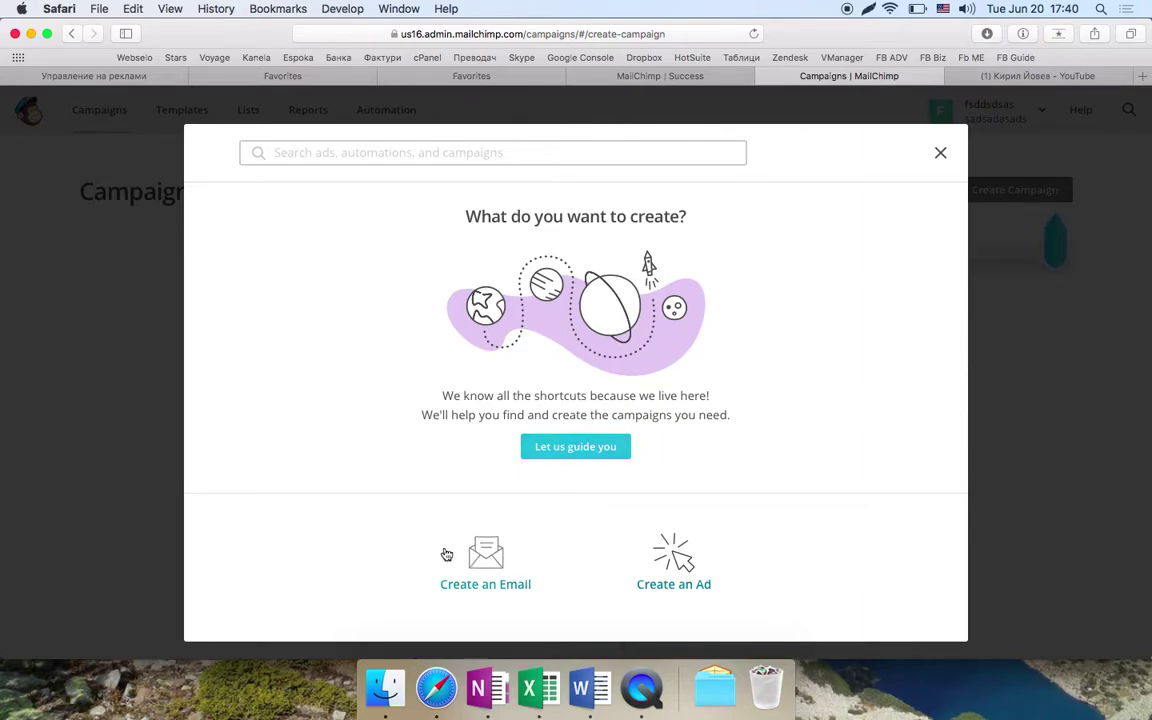
{"action": "left_click", "coordinate": [488, 578]}
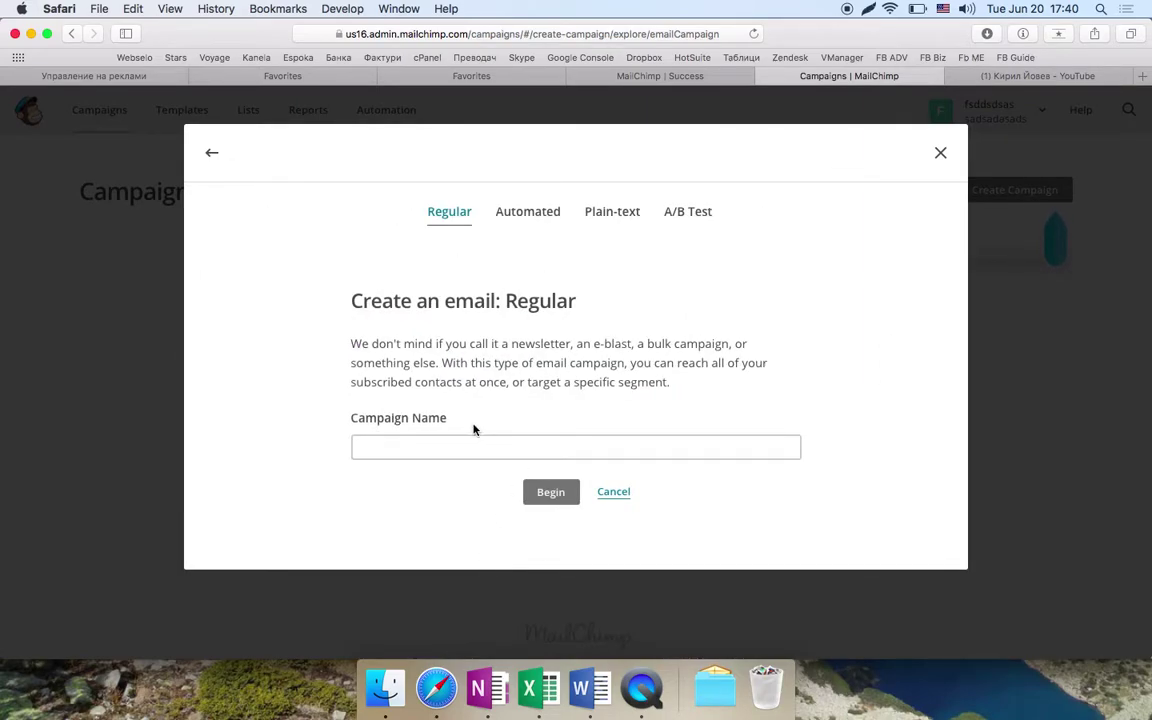
{"action": "left_click", "coordinate": [428, 447]}
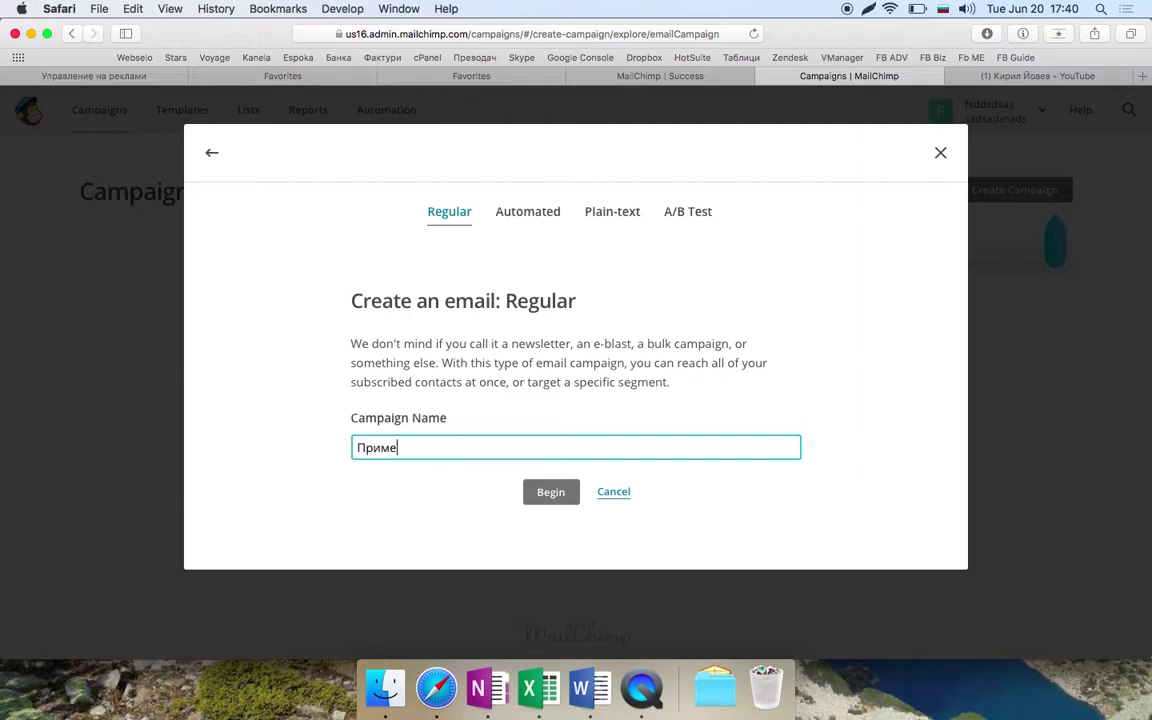
{"action": "type", "text": "Примерно име на кам"}
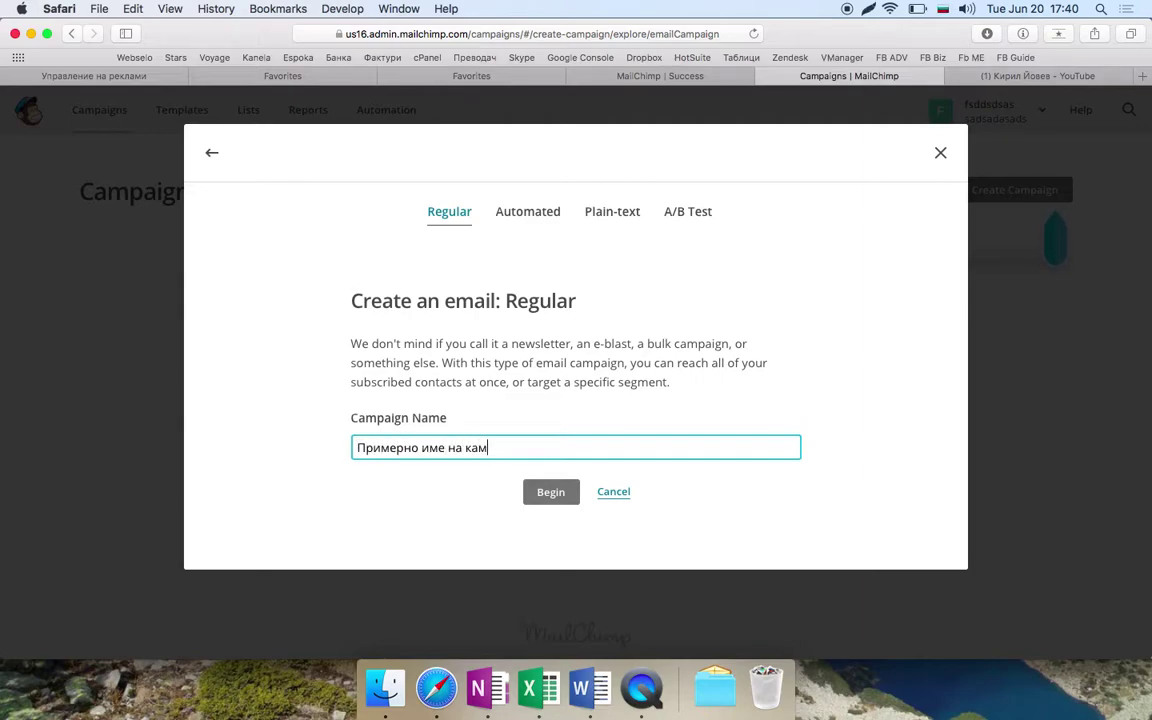
{"action": "type", "text": "пания"}
{"action": "left_click", "coordinate": [551, 492]}
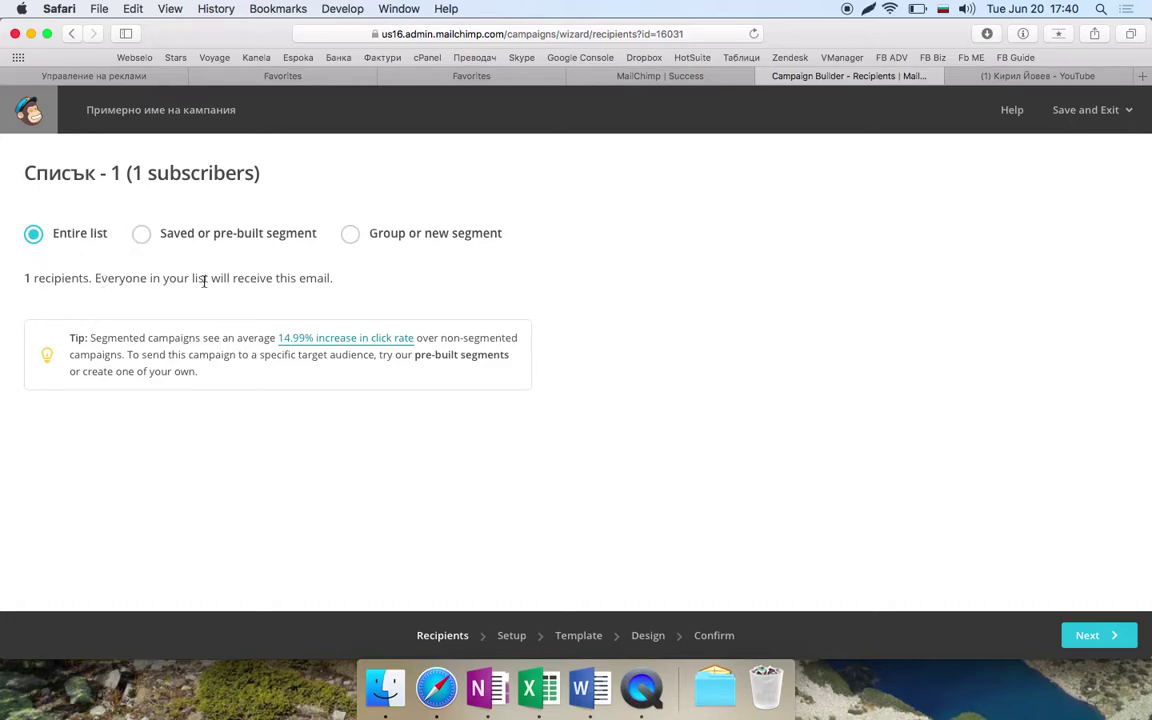
- Advance the campaign from Recipients to the Campaign info setup step
{"action": "left_click", "coordinate": [1092, 636]}
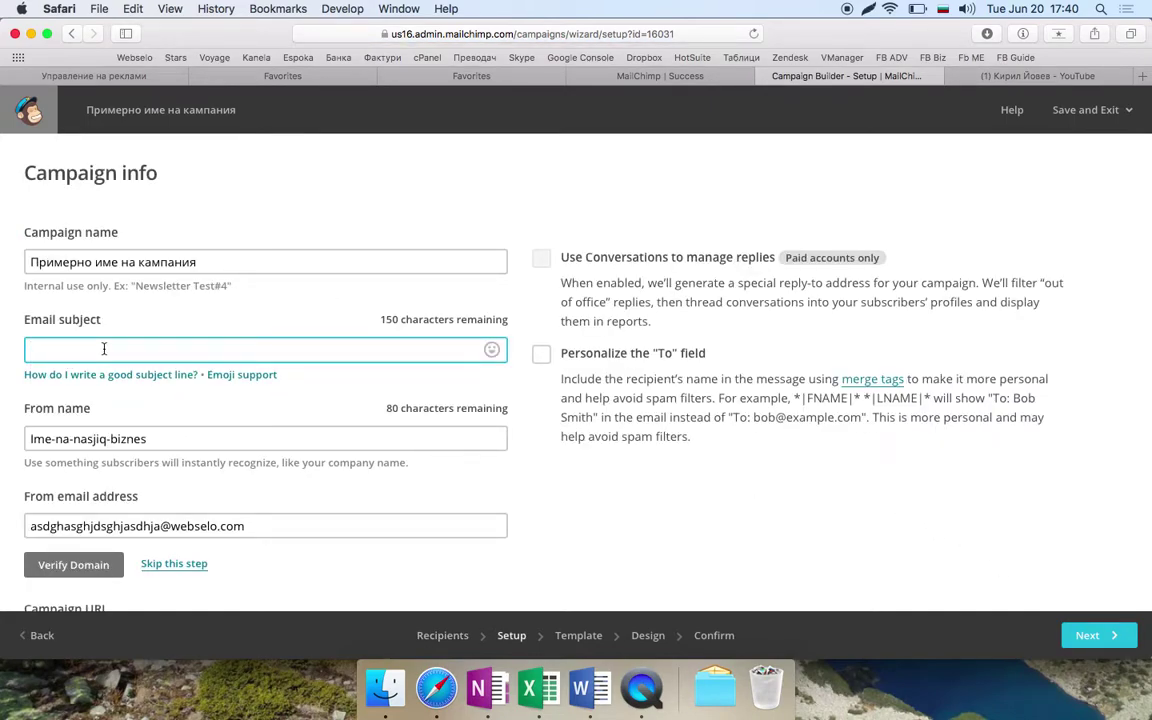
- Set the subject to 'Вземете 80% отстъпка от маратонки Хума!' and From name to 'Спортна фирма ООД'
{"action": "type", "text": "Вземете "}
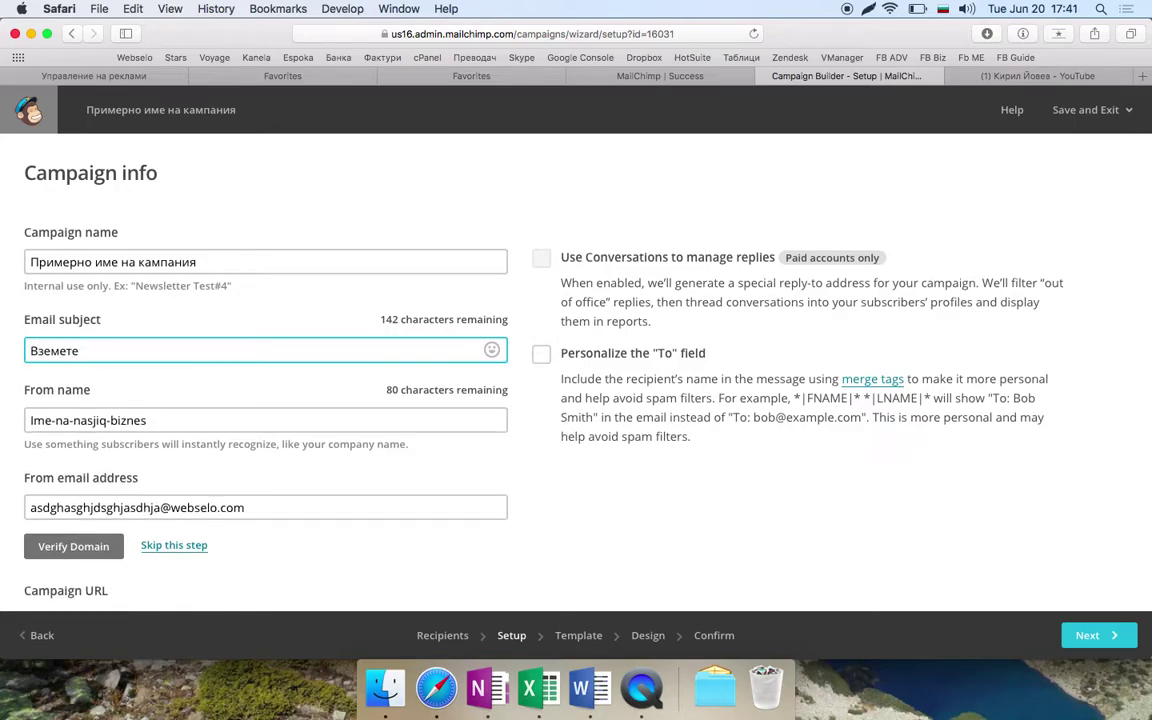
{"action": "type", "text": "80% отстъпка от маратонки Ху"}
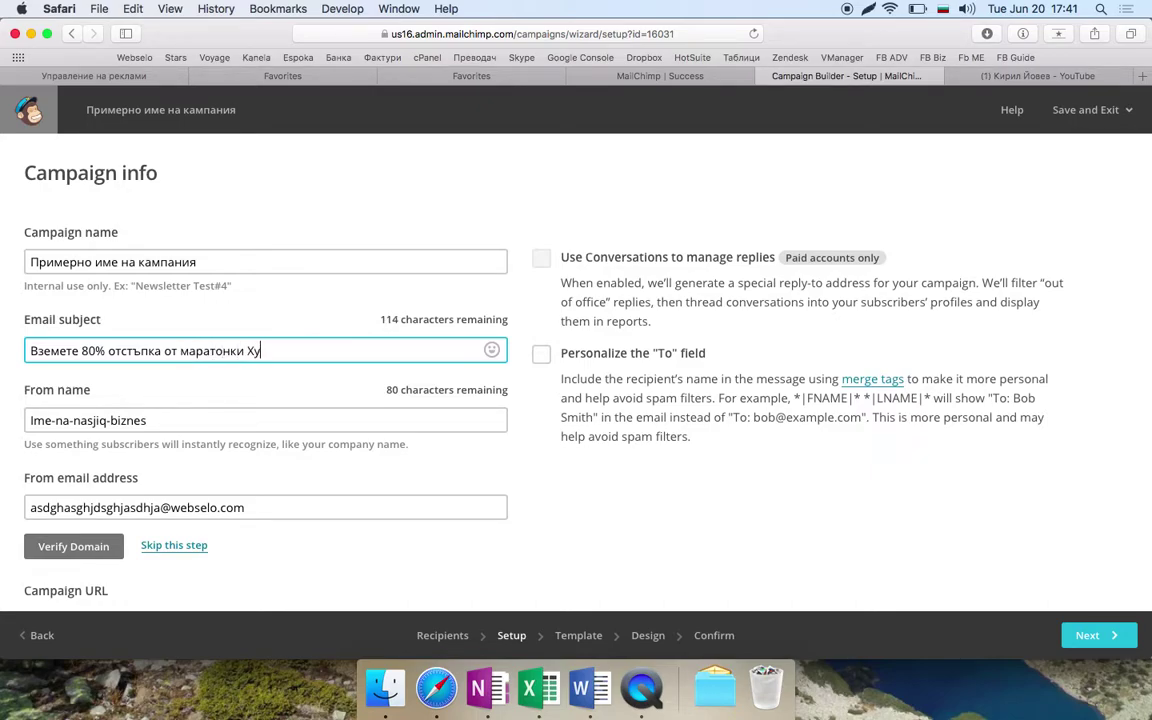
{"action": "type", "text": "ма!"}
{"action": "scroll", "coordinate": [224, 275], "scroll_direction": "down", "scroll_amount": 3}
{"action": "double_click", "coordinate": [193, 272]}
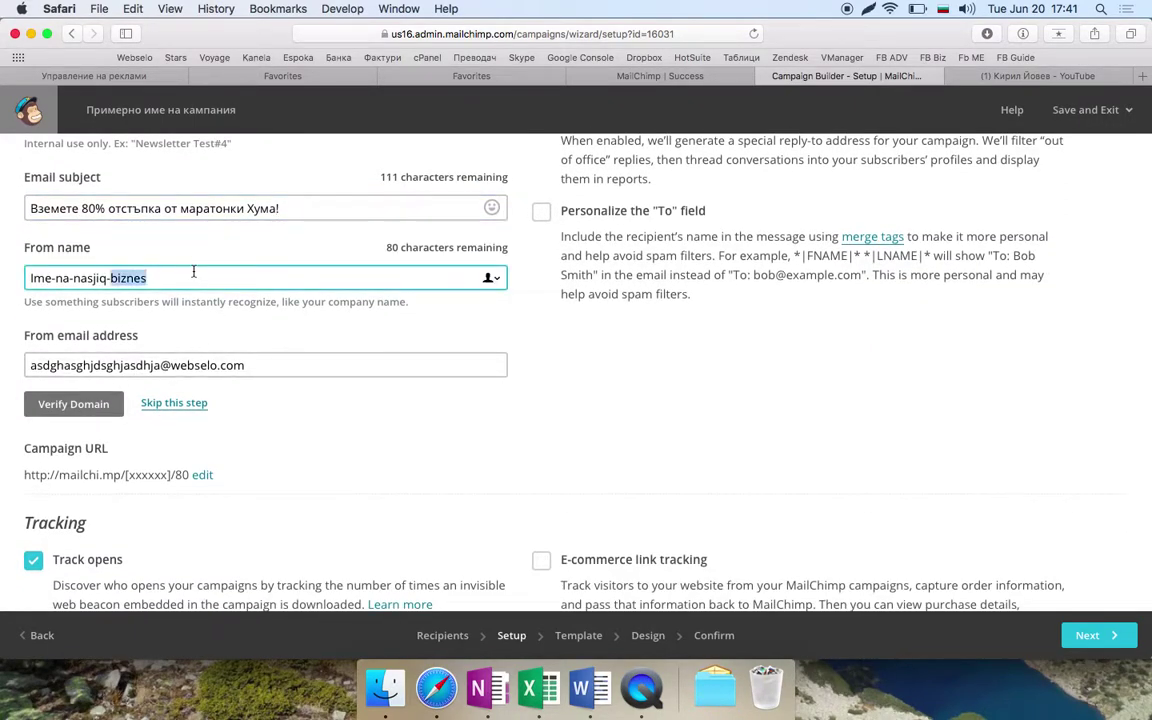
{"action": "key", "text": "super+a"}
{"action": "type", "text": "Co"}
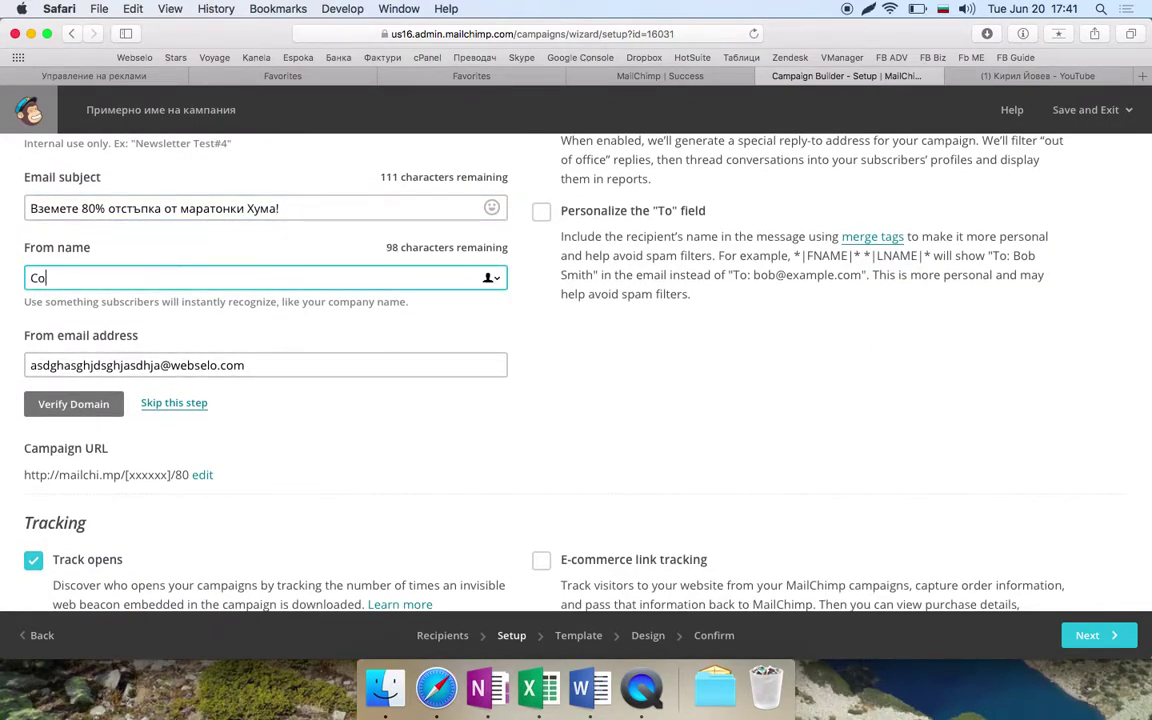
{"action": "type", "text": "ортна фирма ООД"}
{"action": "key", "text": "Tab"}
- Save the setup and skip past the unverified sender-domain error to the Template step
{"action": "scroll", "coordinate": [289, 391], "scroll_direction": "down", "scroll_amount": 4}
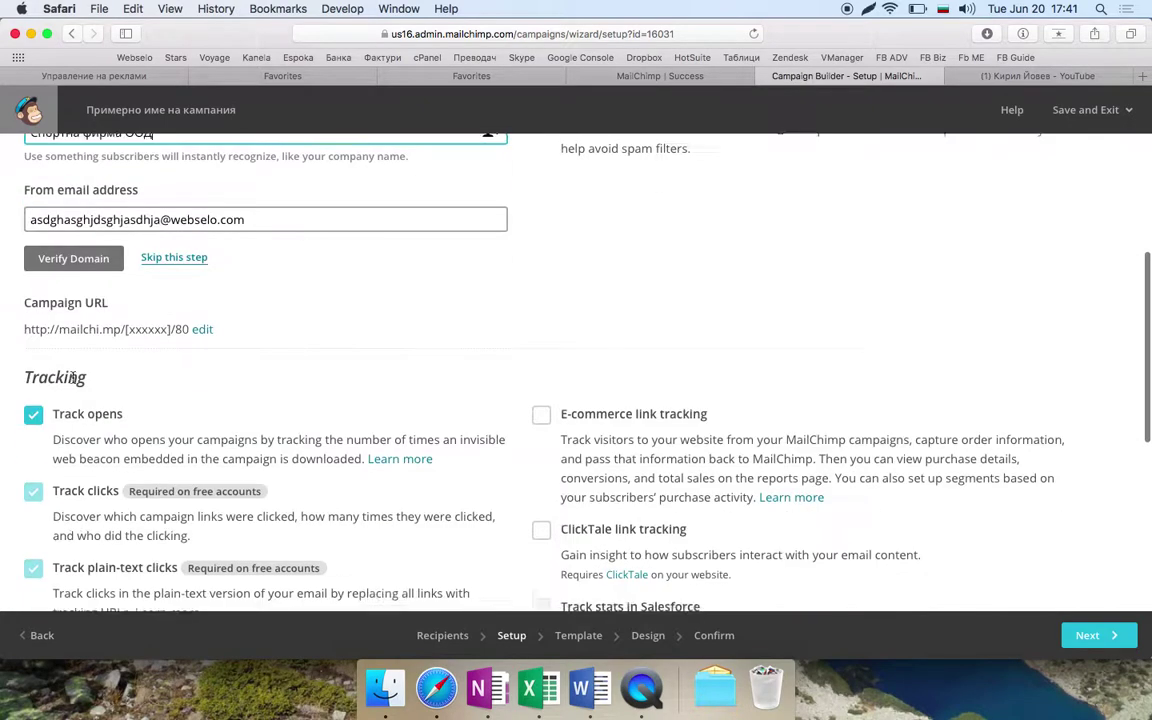
{"action": "scroll", "coordinate": [289, 391], "scroll_direction": "down", "scroll_amount": 3}
{"action": "scroll", "coordinate": [289, 391], "scroll_direction": "up", "scroll_amount": 5}
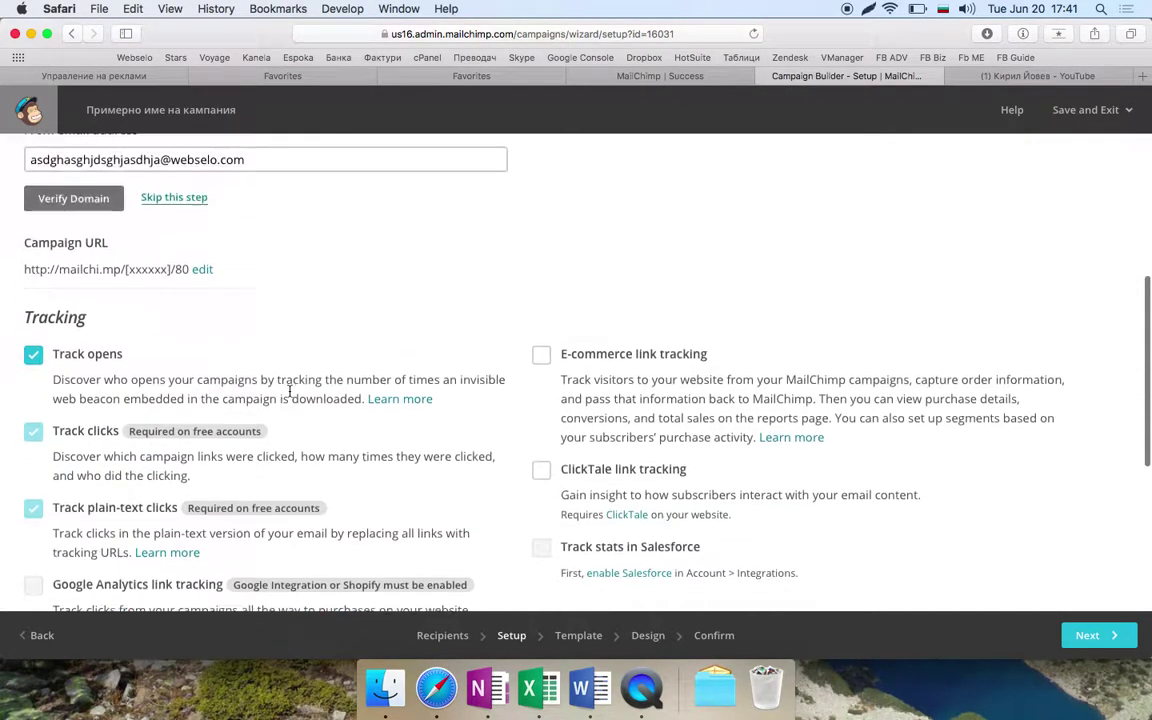
{"action": "scroll", "coordinate": [289, 391], "scroll_direction": "down", "scroll_amount": 3}
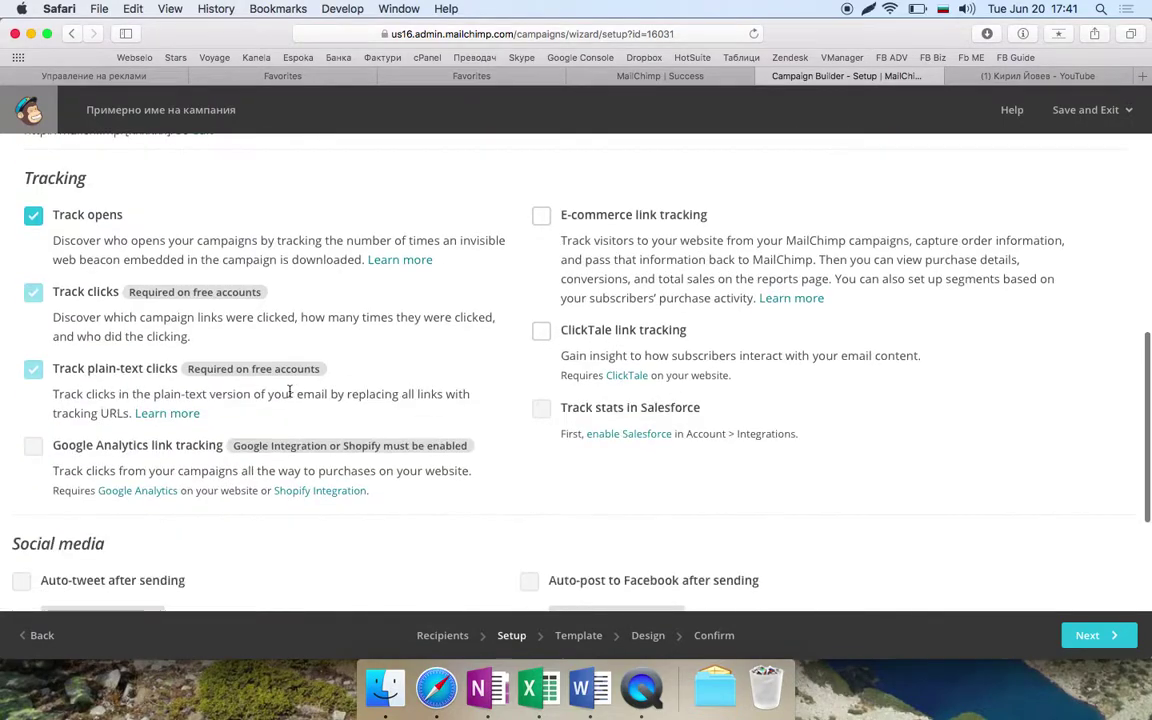
{"action": "left_click", "coordinate": [1092, 636]}
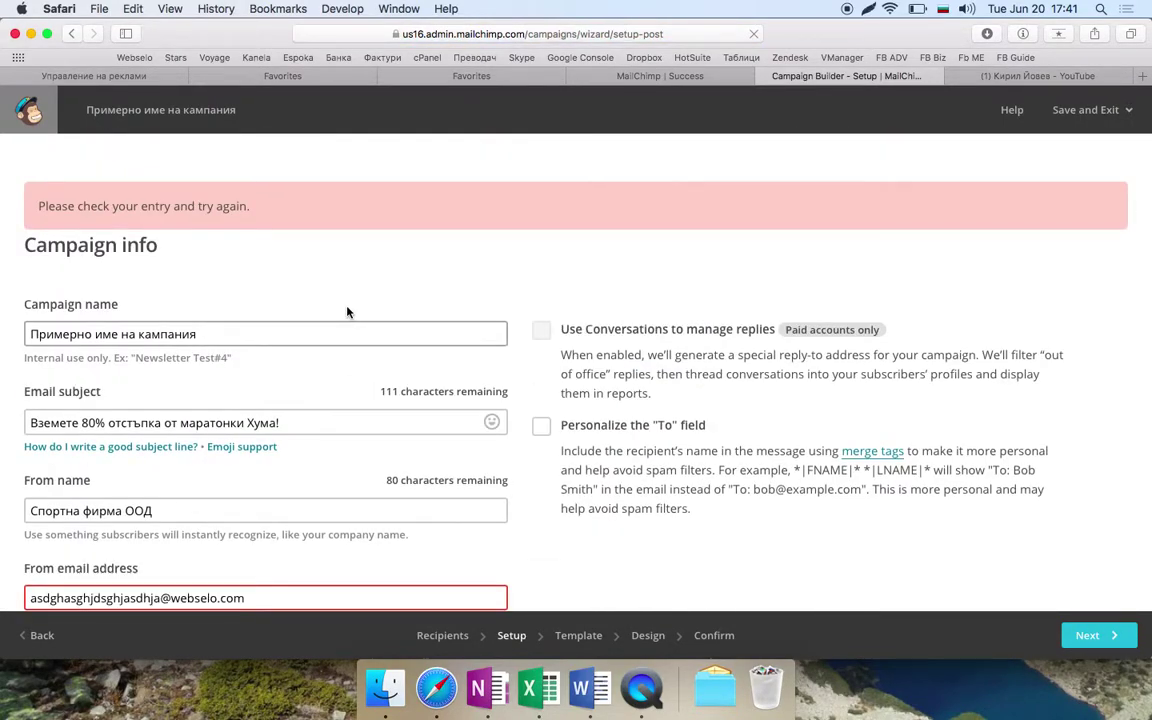
{"action": "scroll", "coordinate": [347, 311], "scroll_direction": "down", "scroll_amount": 4}
{"action": "scroll", "coordinate": [347, 311], "scroll_direction": "down", "scroll_amount": 2}
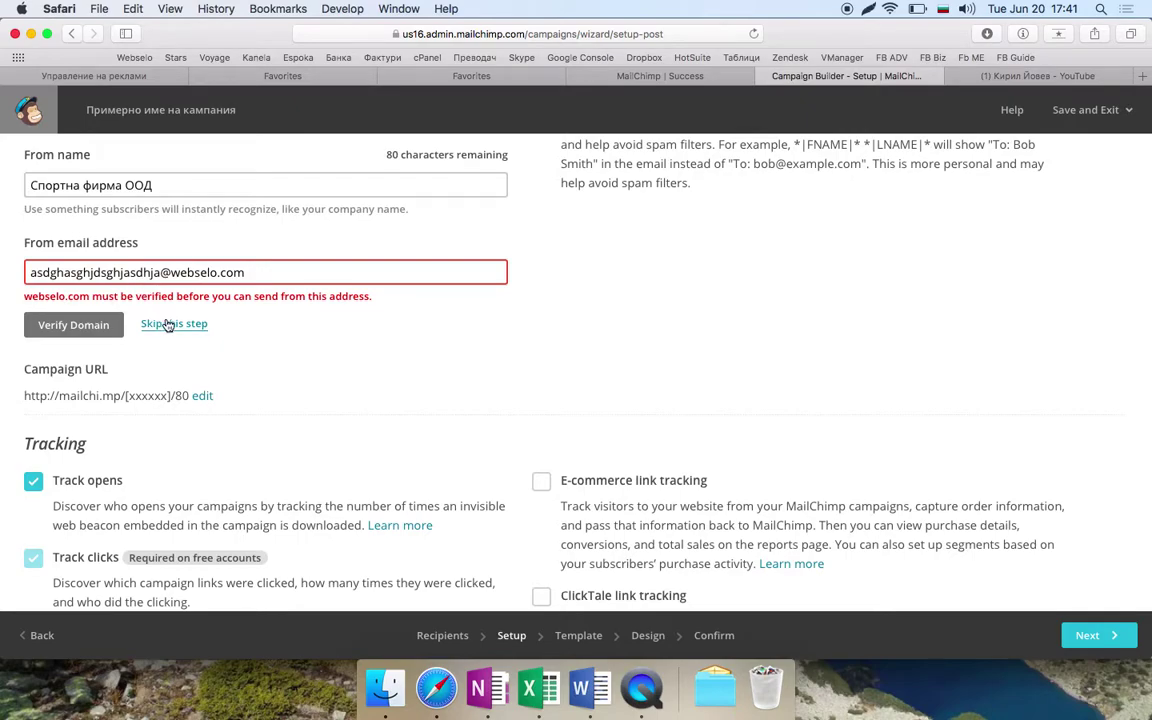
{"action": "left_click", "coordinate": [168, 325]}
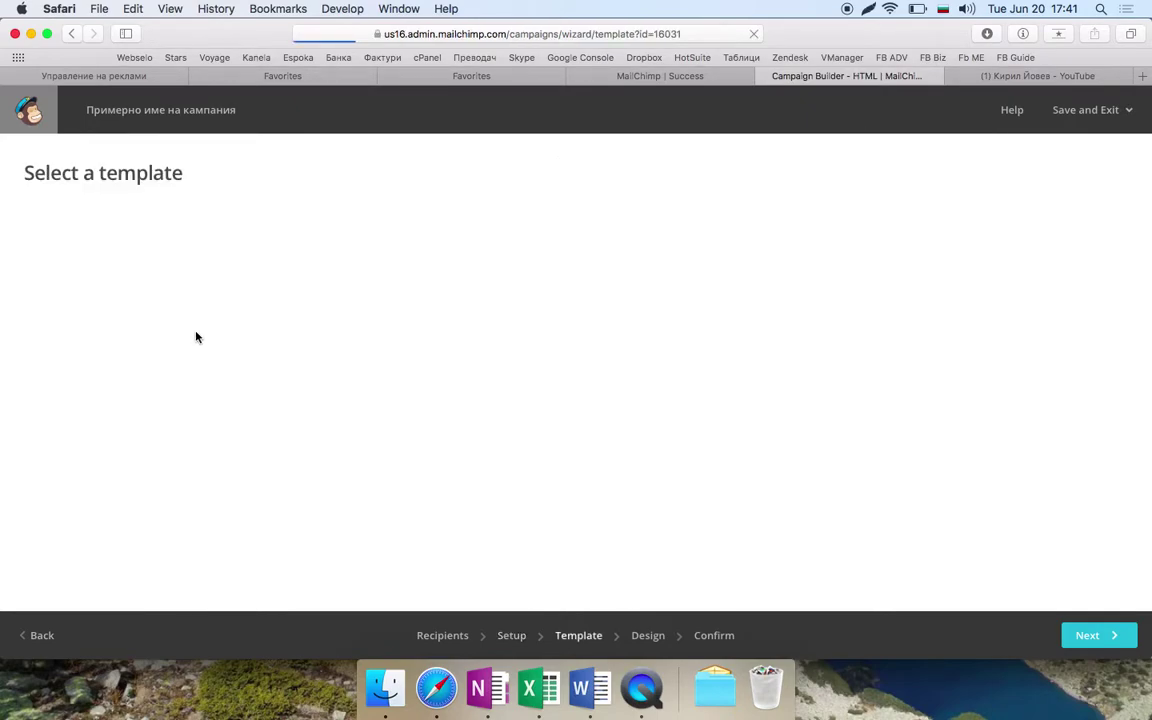
- Pick the Примерче card from the Saved templates tab as the campaign's template
{"action": "scroll", "coordinate": [240, 320], "scroll_direction": "down", "scroll_amount": 3}
{"action": "scroll", "coordinate": [290, 332], "scroll_direction": "up", "scroll_amount": 3}
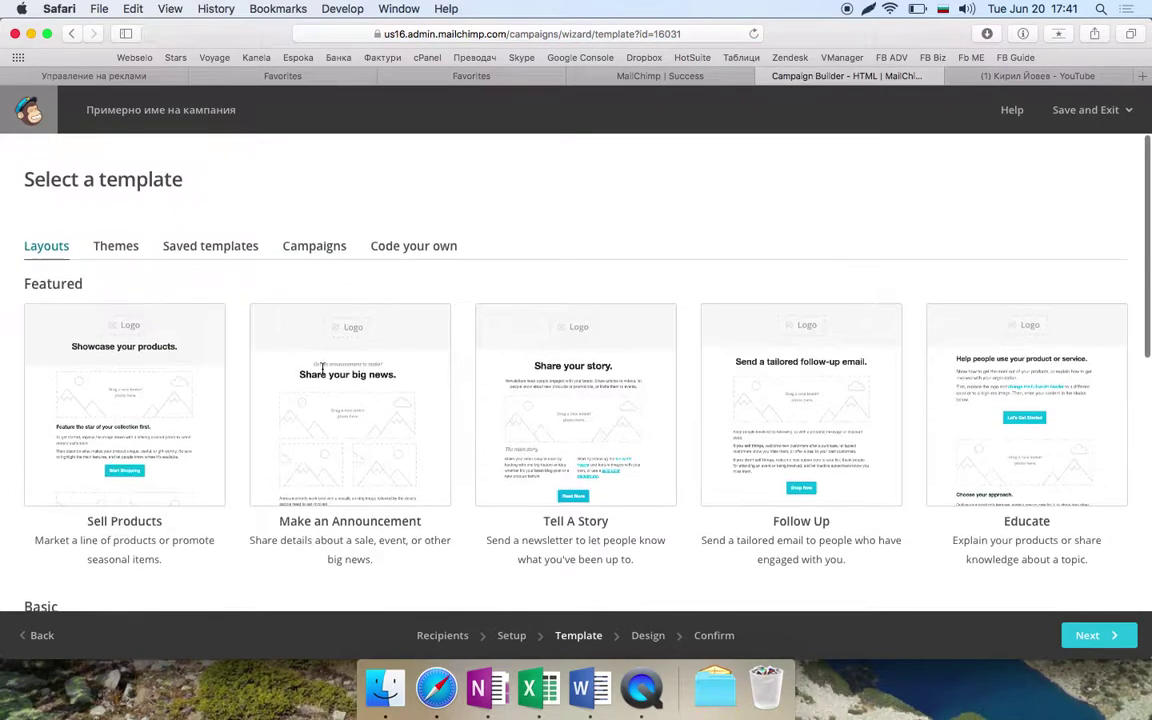
{"action": "left_click", "coordinate": [114, 239]}
{"action": "left_click", "coordinate": [182, 238]}
{"action": "scroll", "coordinate": [130, 390], "scroll_direction": "down", "scroll_amount": 1}
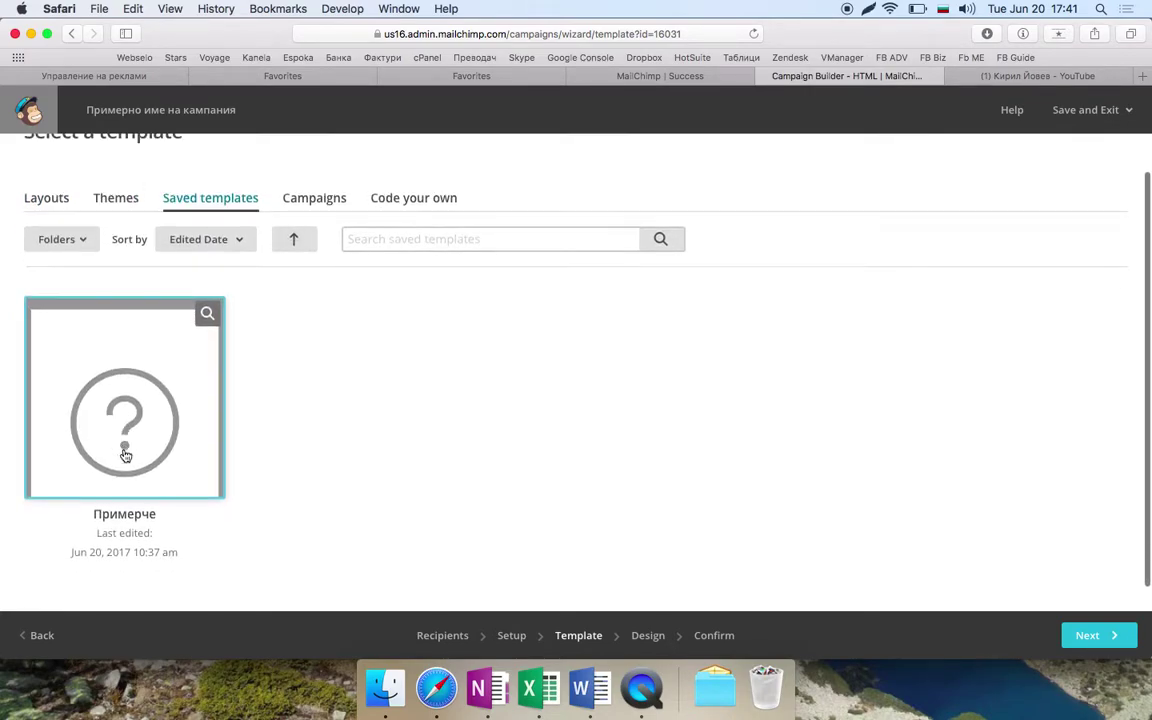
{"action": "left_click", "coordinate": [130, 381]}
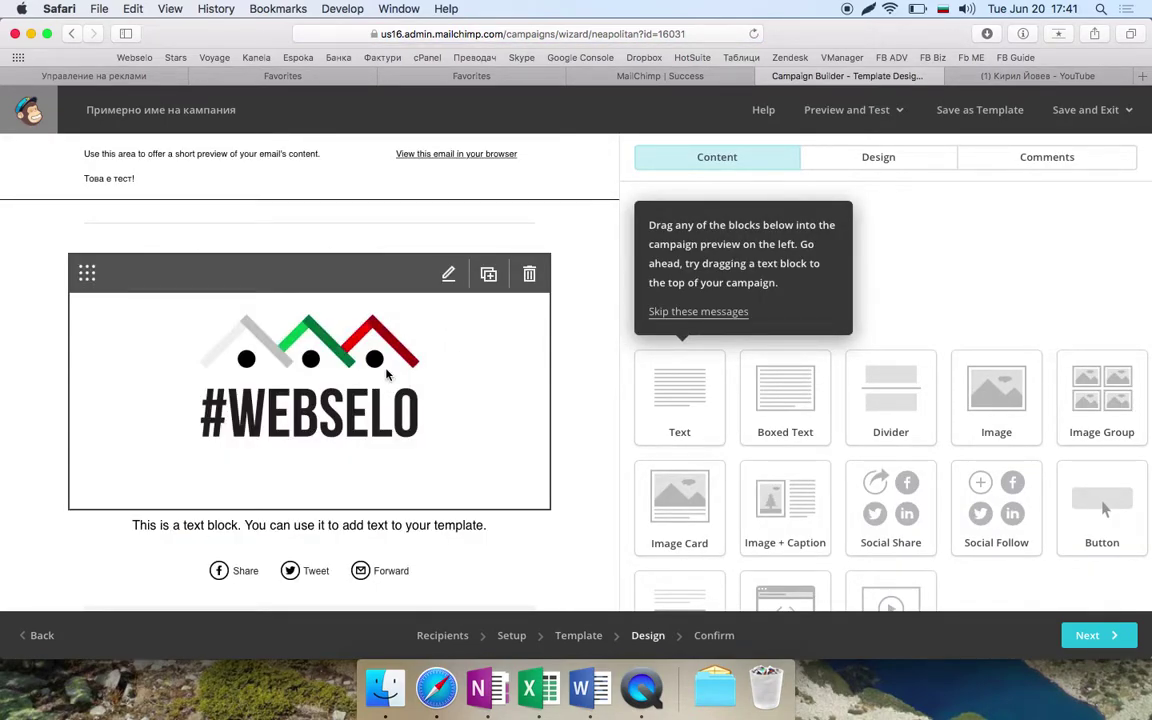
- Add a new line 'асдхасс' to the text block under the #WEBSELO logo and save it
{"action": "scroll", "coordinate": [300, 250], "scroll_direction": "down", "scroll_amount": 3}
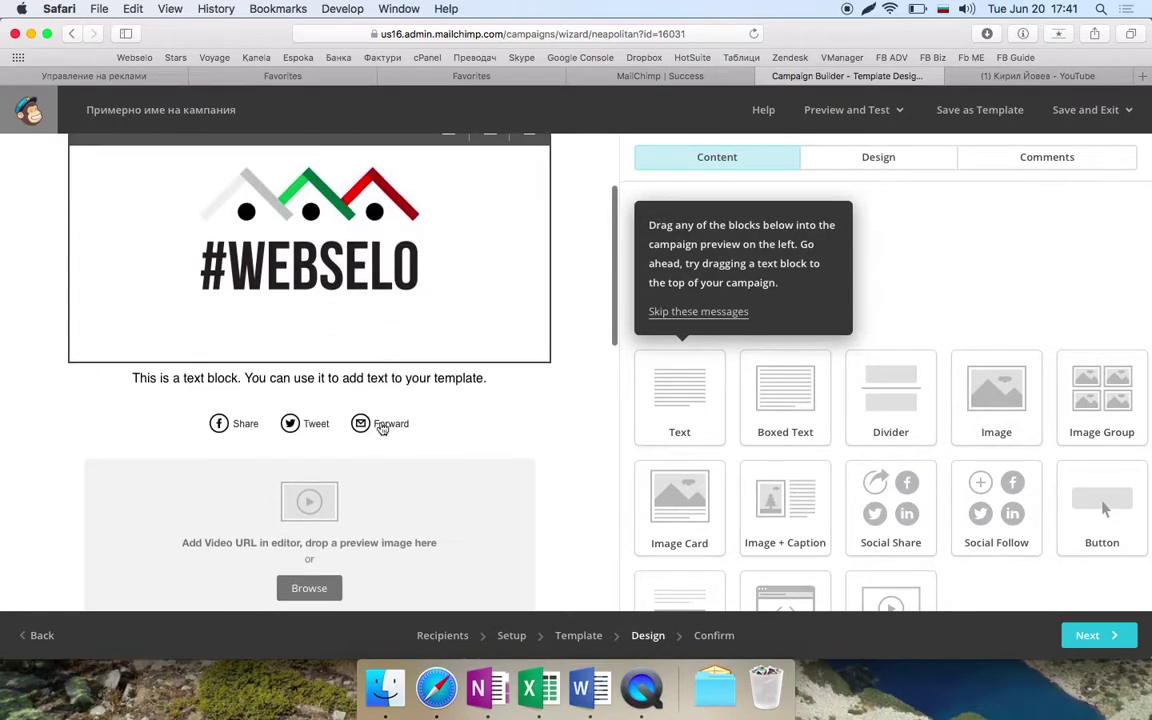
{"action": "scroll", "coordinate": [293, 242], "scroll_direction": "up", "scroll_amount": 2}
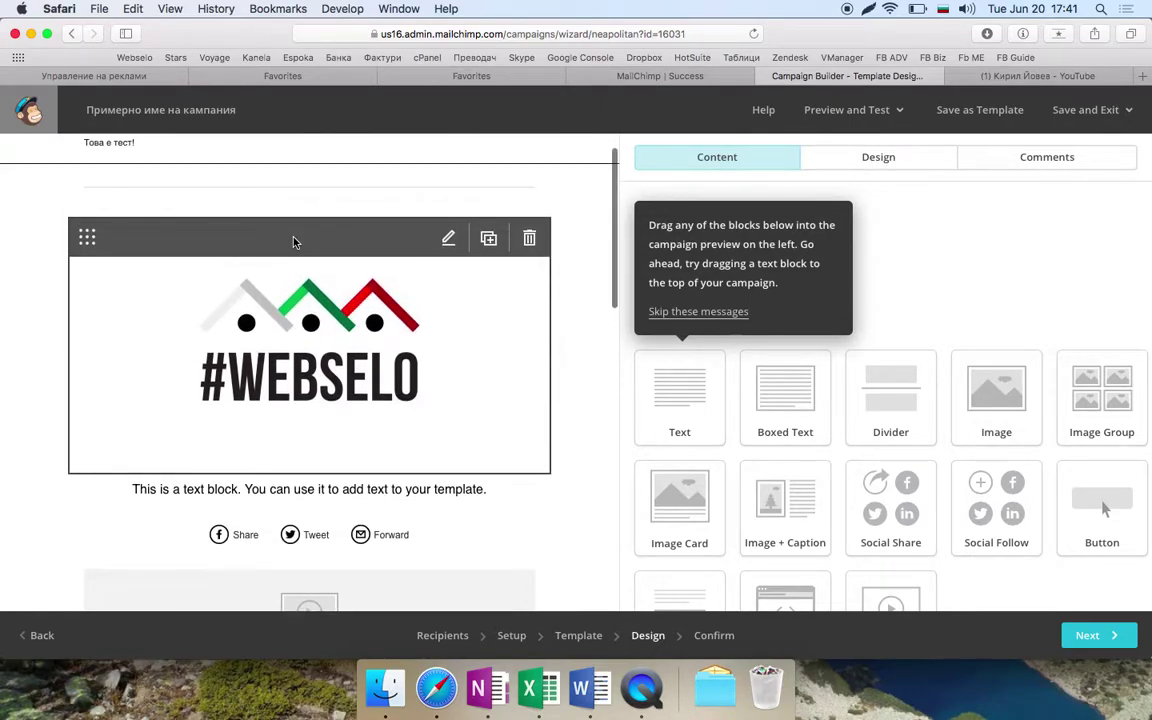
{"action": "scroll", "coordinate": [293, 242], "scroll_direction": "down", "scroll_amount": 5}
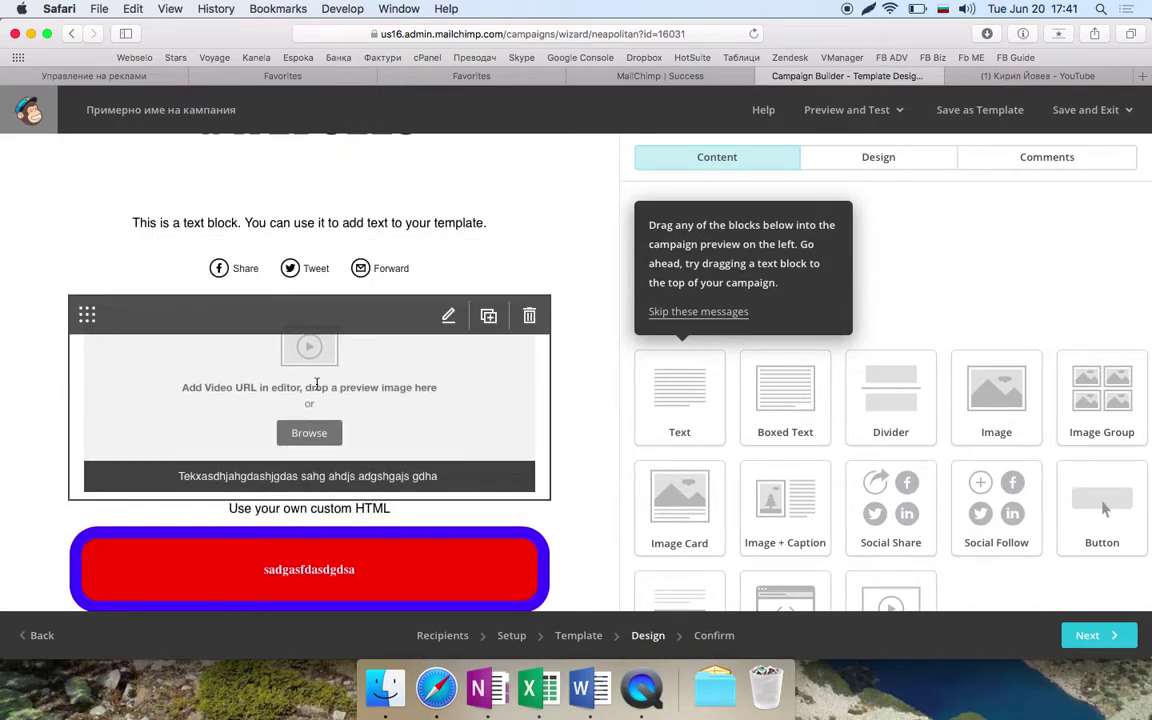
{"action": "scroll", "coordinate": [316, 384], "scroll_direction": "down", "scroll_amount": 4}
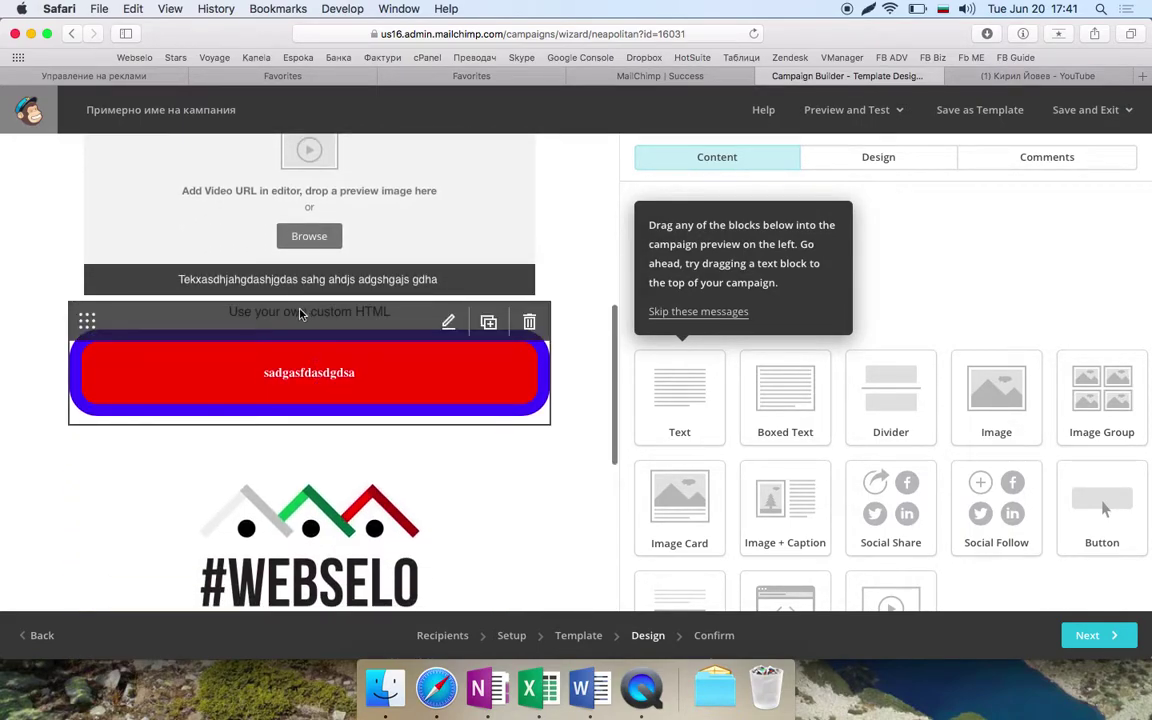
{"action": "scroll", "coordinate": [301, 388], "scroll_direction": "down", "scroll_amount": 8}
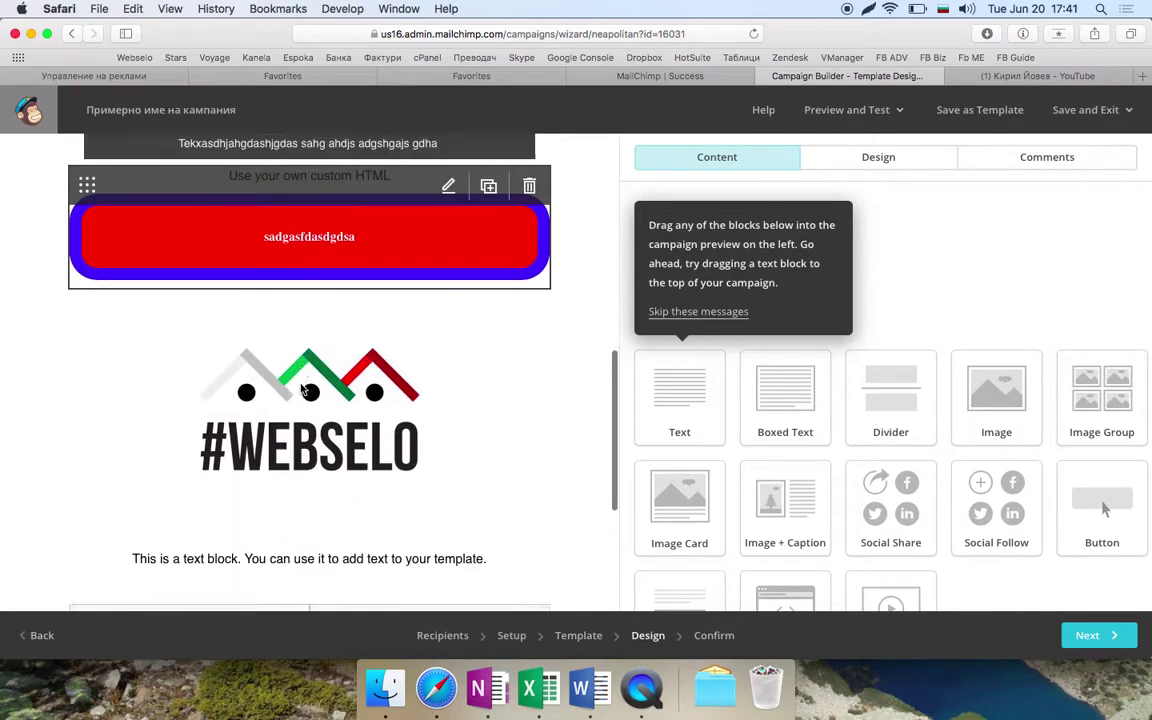
{"action": "scroll", "coordinate": [301, 388], "scroll_direction": "up", "scroll_amount": 5}
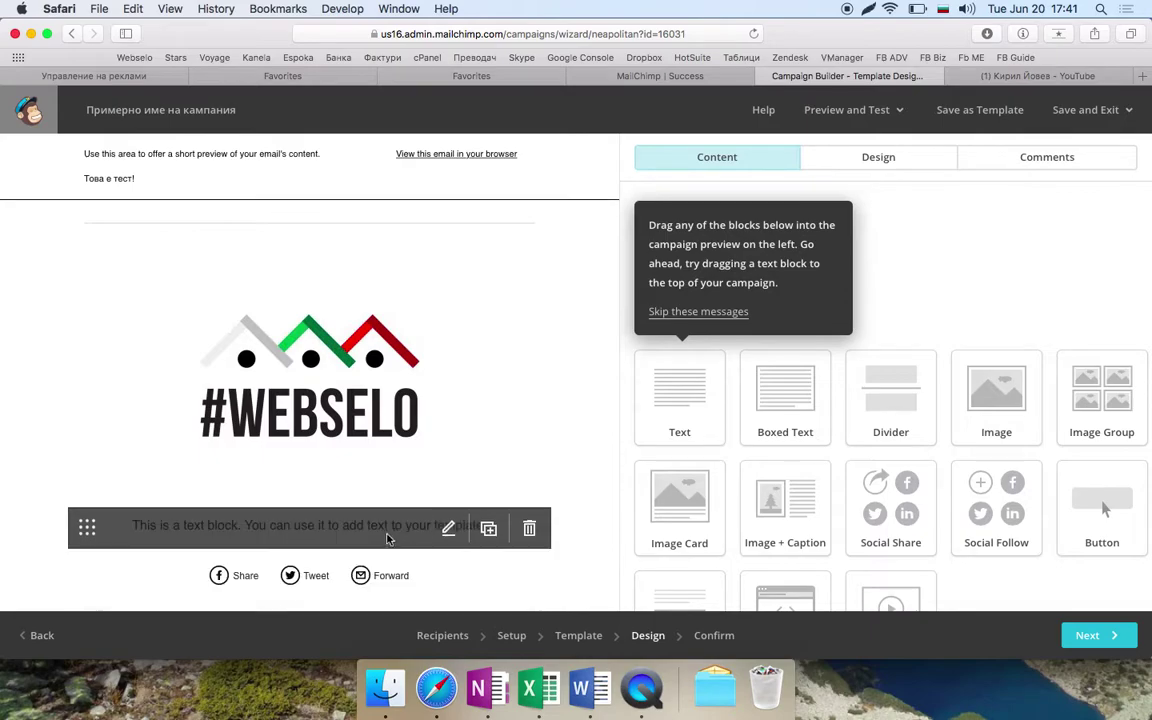
{"action": "left_click", "coordinate": [387, 537]}
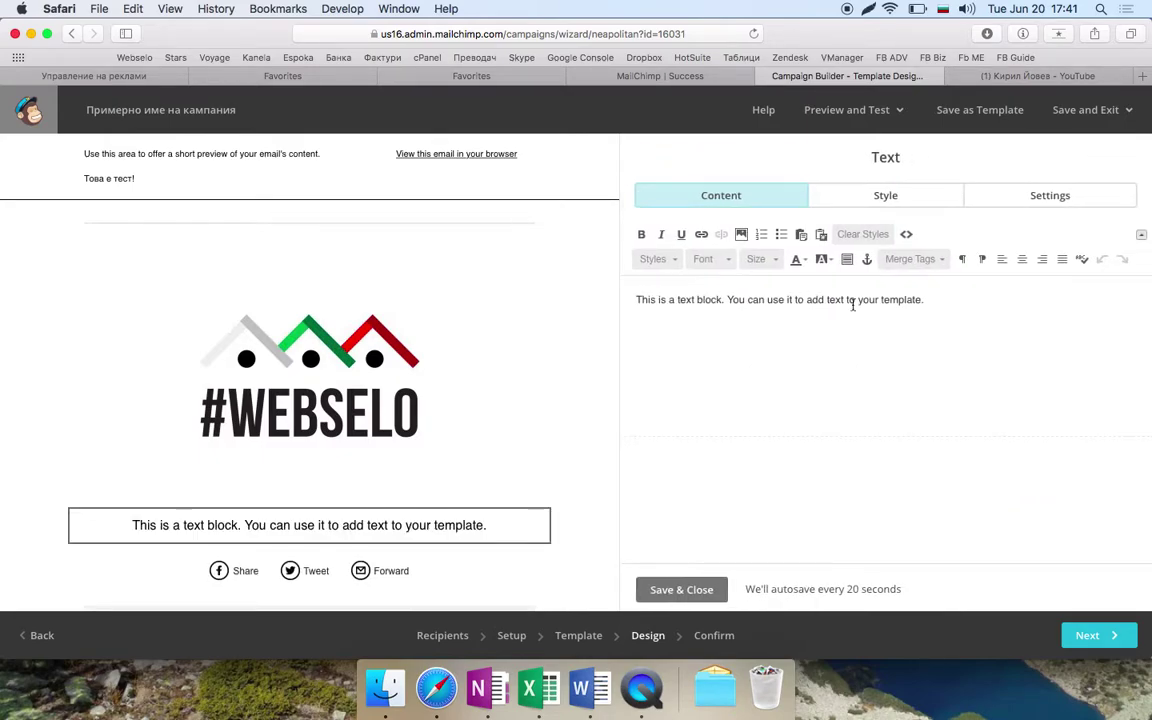
{"action": "left_click", "coordinate": [930, 305]}
{"action": "key", "text": "Return"}
{"action": "type", "text": "асдхасс"}
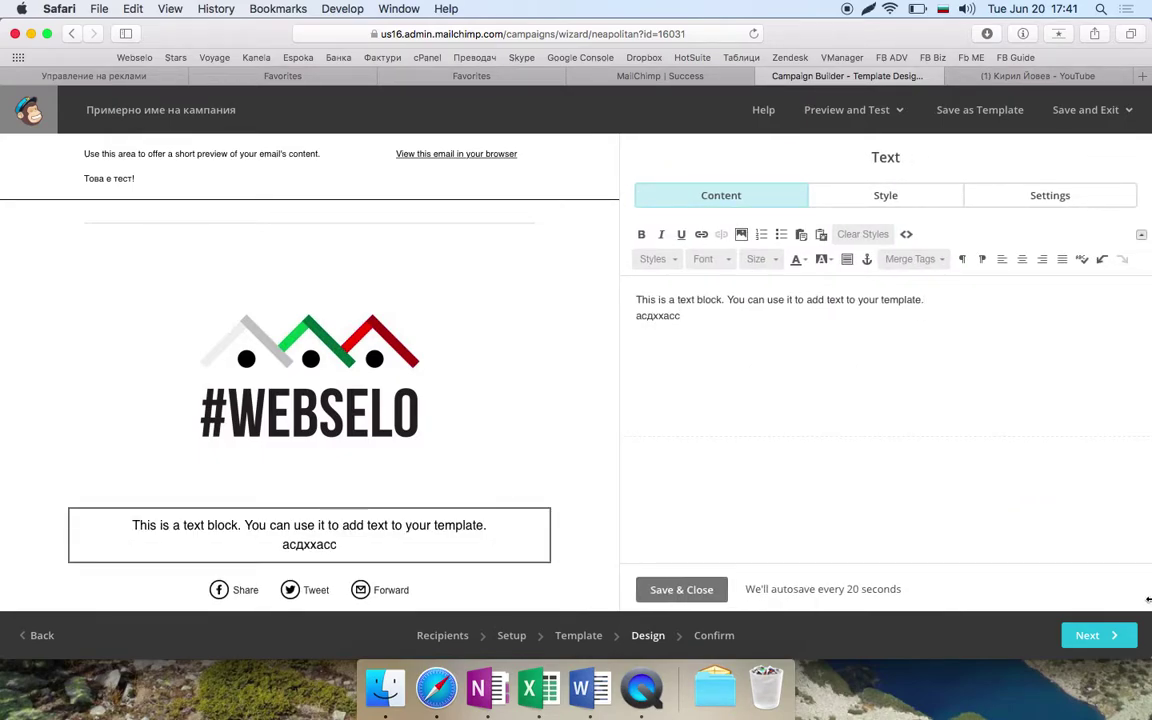
{"action": "left_click", "coordinate": [684, 590]}
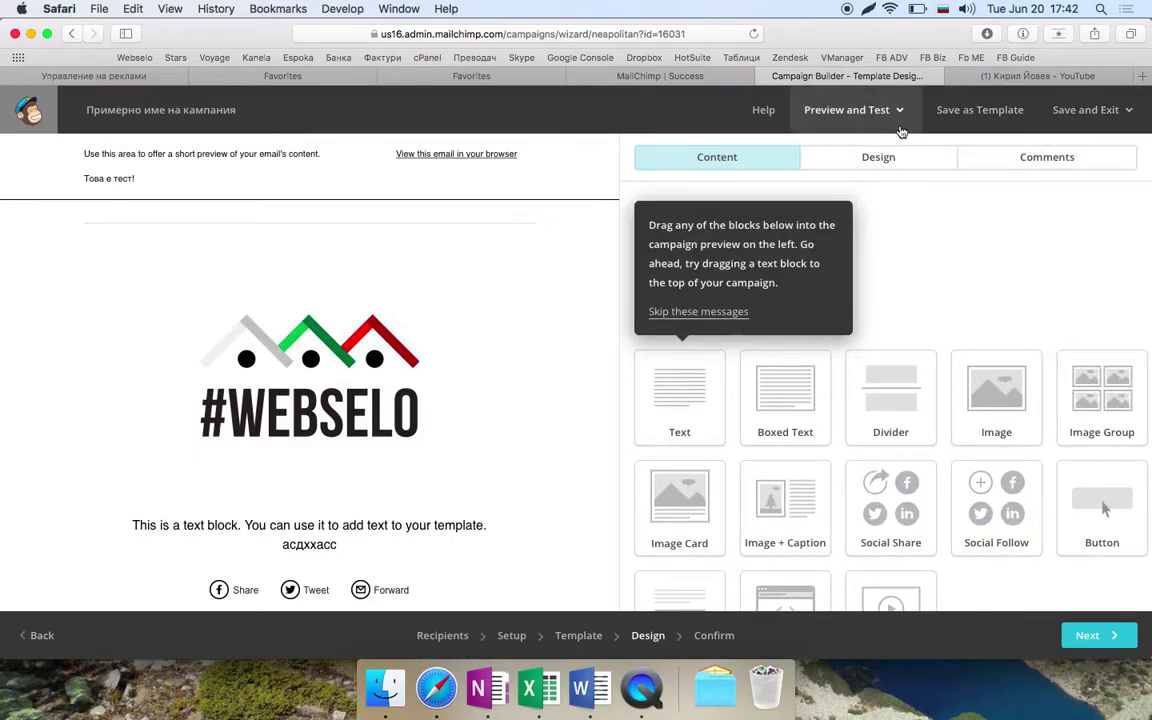
{"action": "left_click", "coordinate": [853, 122]}
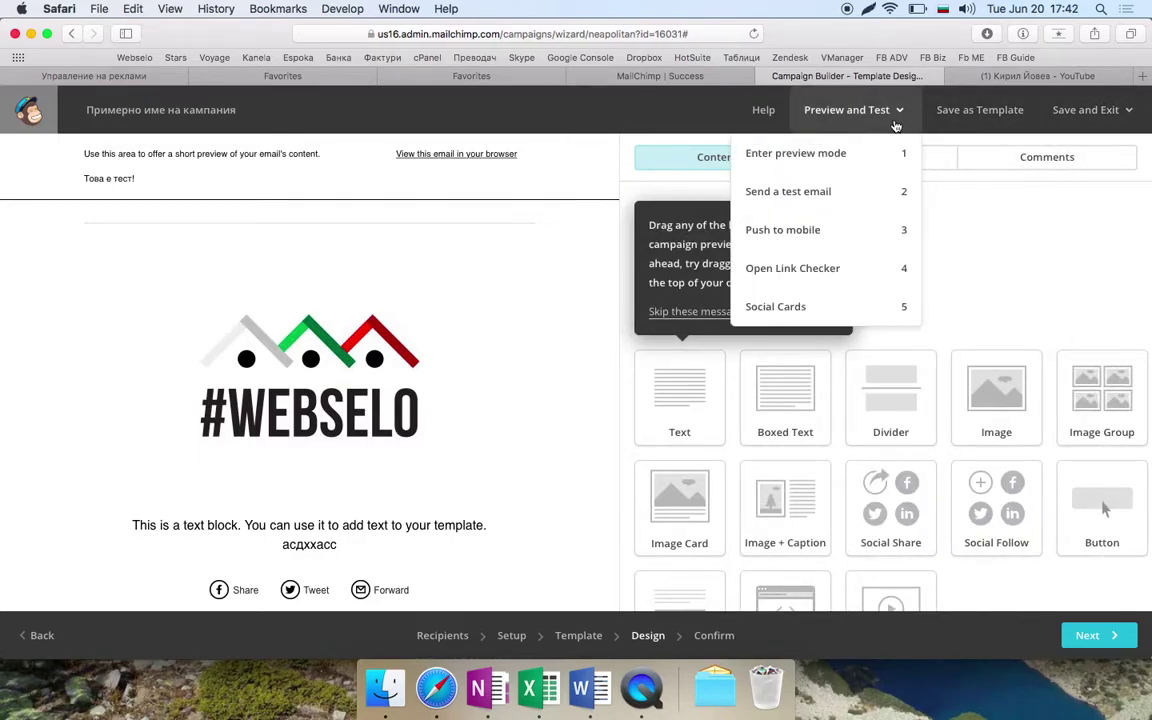
{"action": "left_click", "coordinate": [772, 150]}
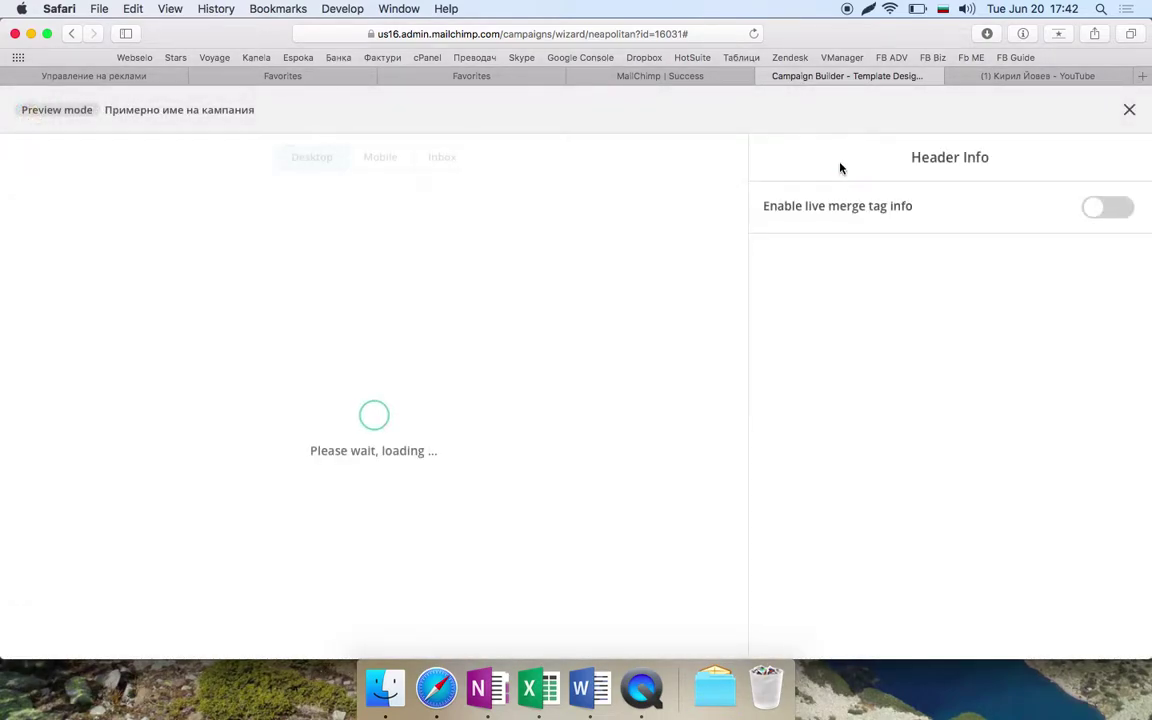
{"action": "scroll", "coordinate": [629, 387], "scroll_direction": "down", "scroll_amount": 10}
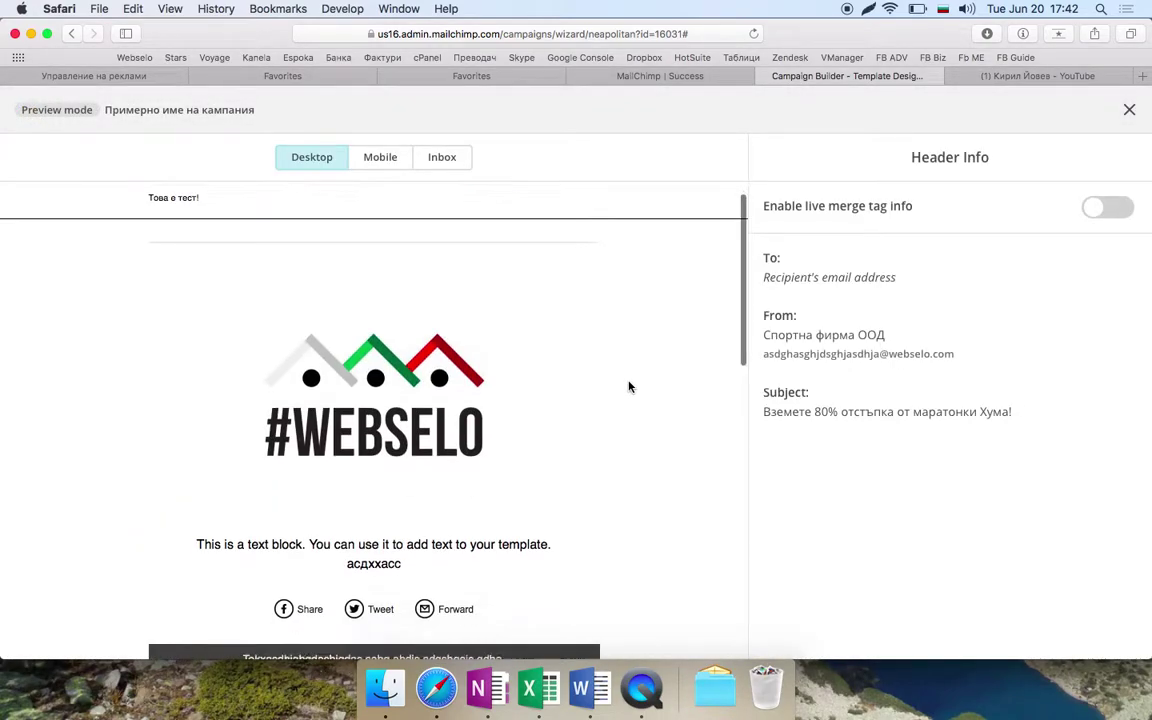
{"action": "scroll", "coordinate": [629, 387], "scroll_direction": "down", "scroll_amount": 5}
{"action": "scroll", "coordinate": [630, 386], "scroll_direction": "up", "scroll_amount": 15}
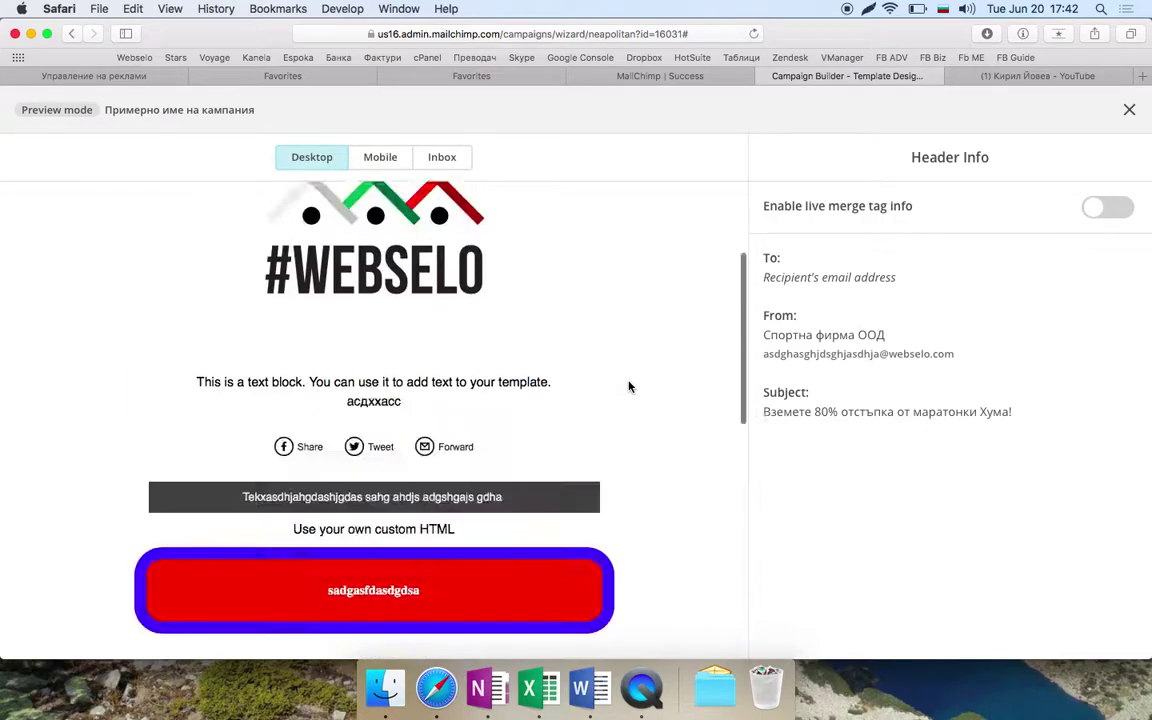
{"action": "left_click", "coordinate": [364, 162]}
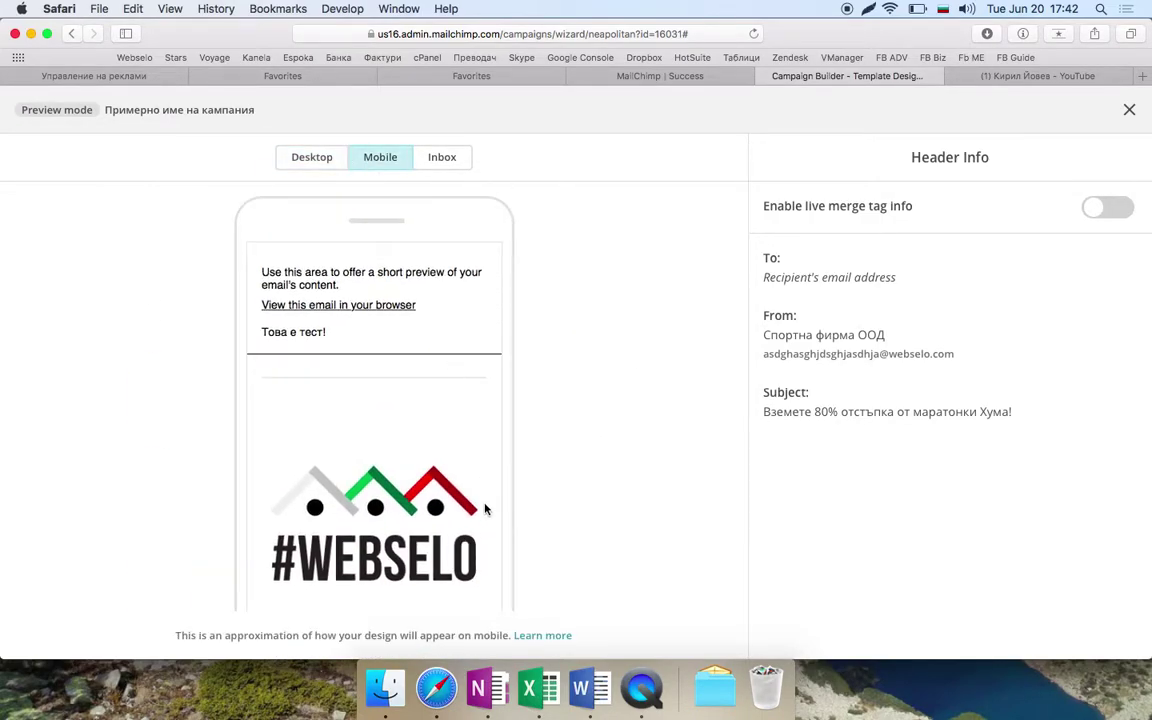
{"action": "scroll", "coordinate": [460, 480], "scroll_direction": "down", "scroll_amount": 10}
{"action": "left_click", "coordinate": [440, 160]}
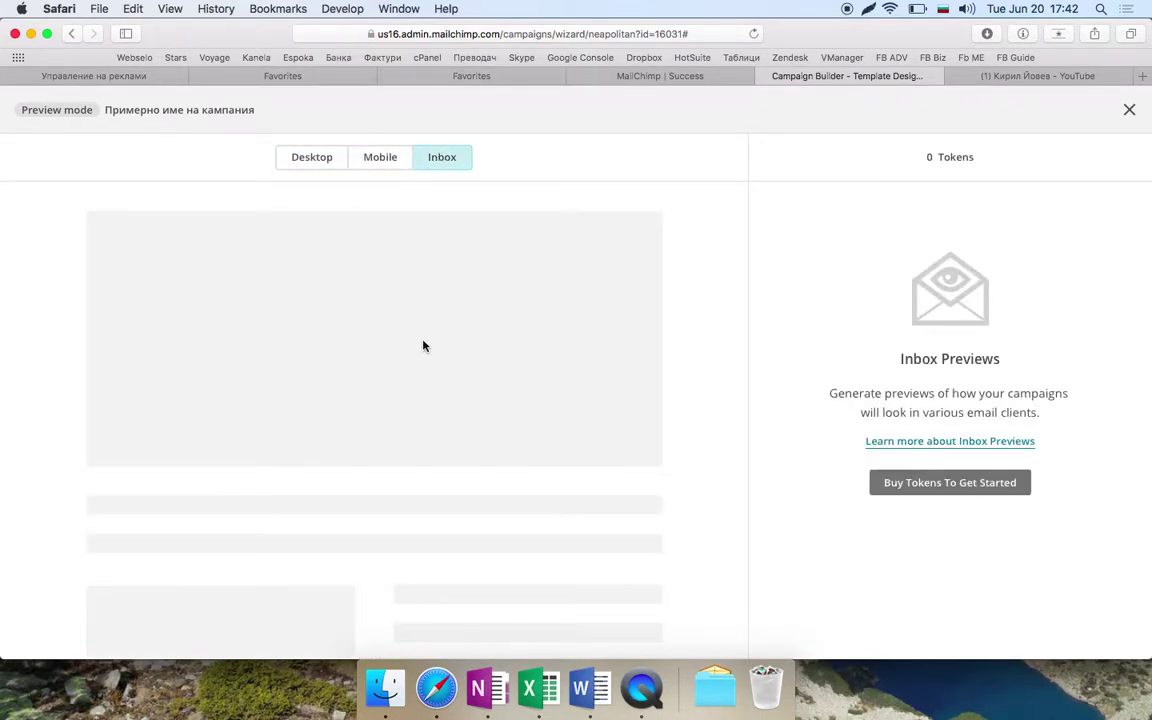
{"action": "scroll", "coordinate": [423, 344], "scroll_direction": "down", "scroll_amount": 5}
{"action": "scroll", "coordinate": [424, 342], "scroll_direction": "up", "scroll_amount": 5}
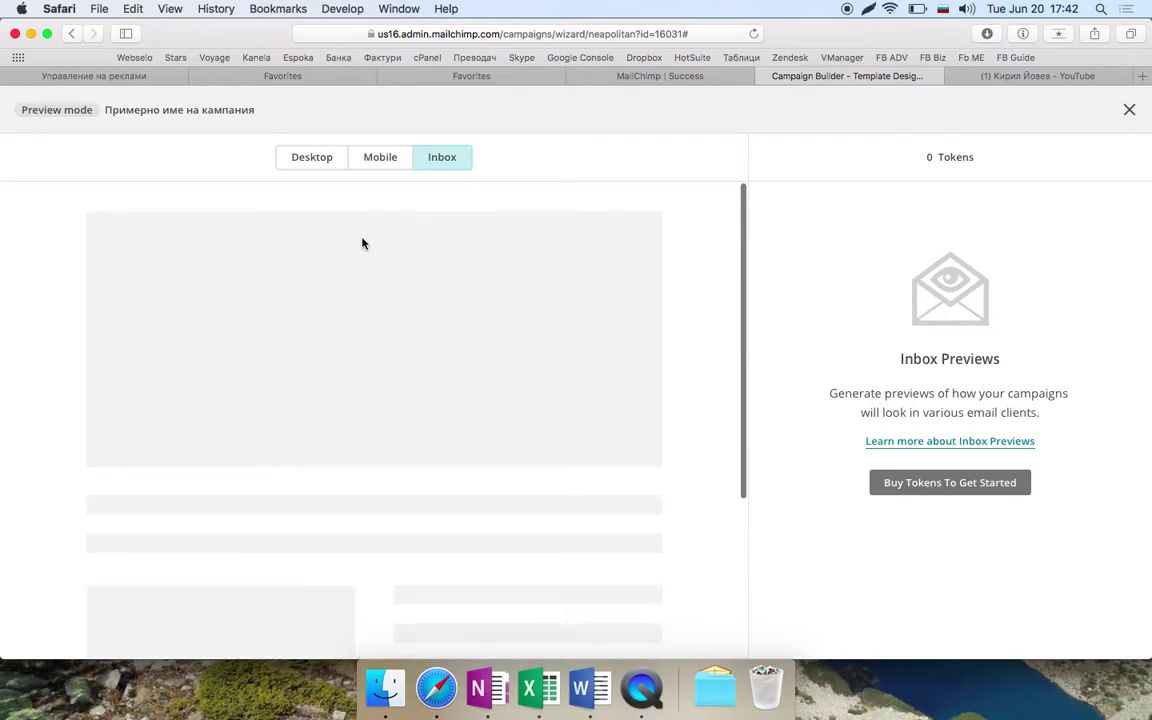
{"action": "scroll", "coordinate": [401, 486], "scroll_direction": "down", "scroll_amount": 5}
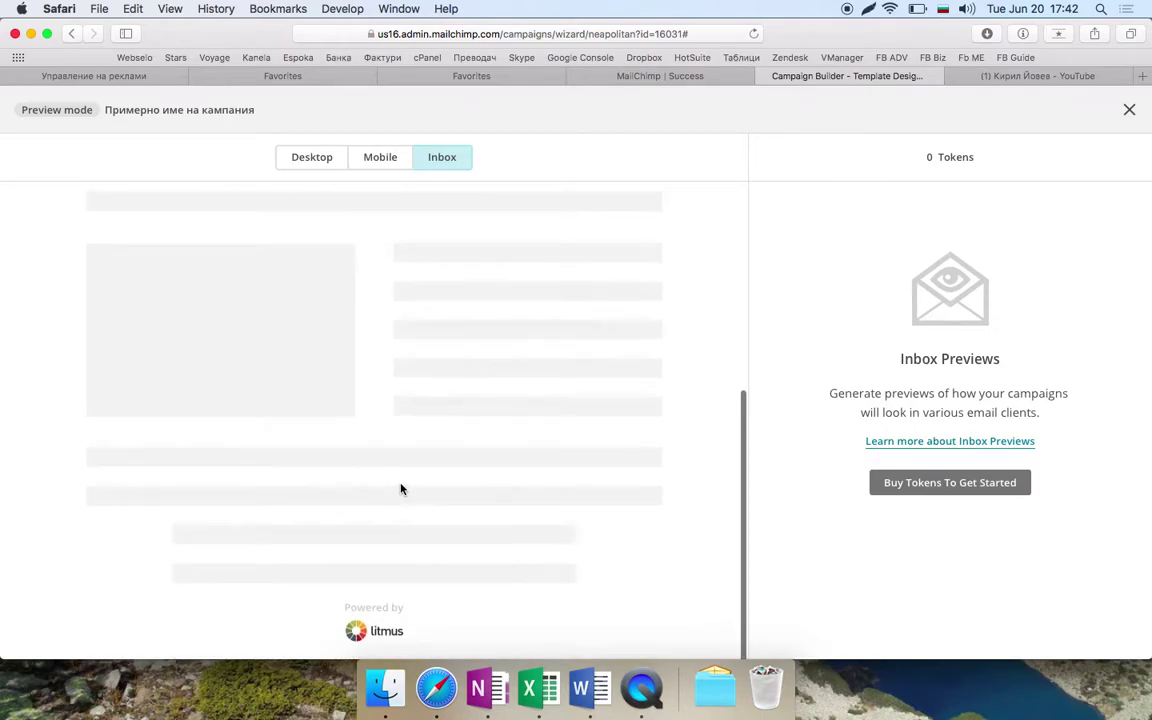
{"action": "scroll", "coordinate": [540, 463], "scroll_direction": "up", "scroll_amount": 5}
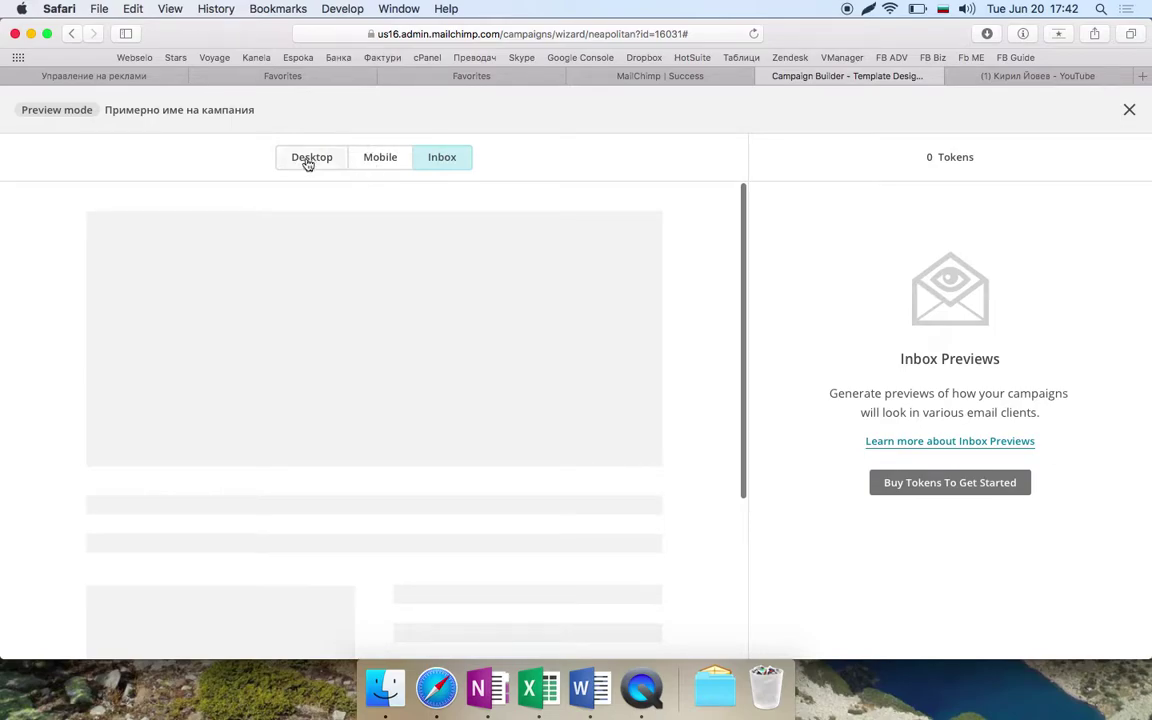
{"action": "left_click", "coordinate": [309, 162]}
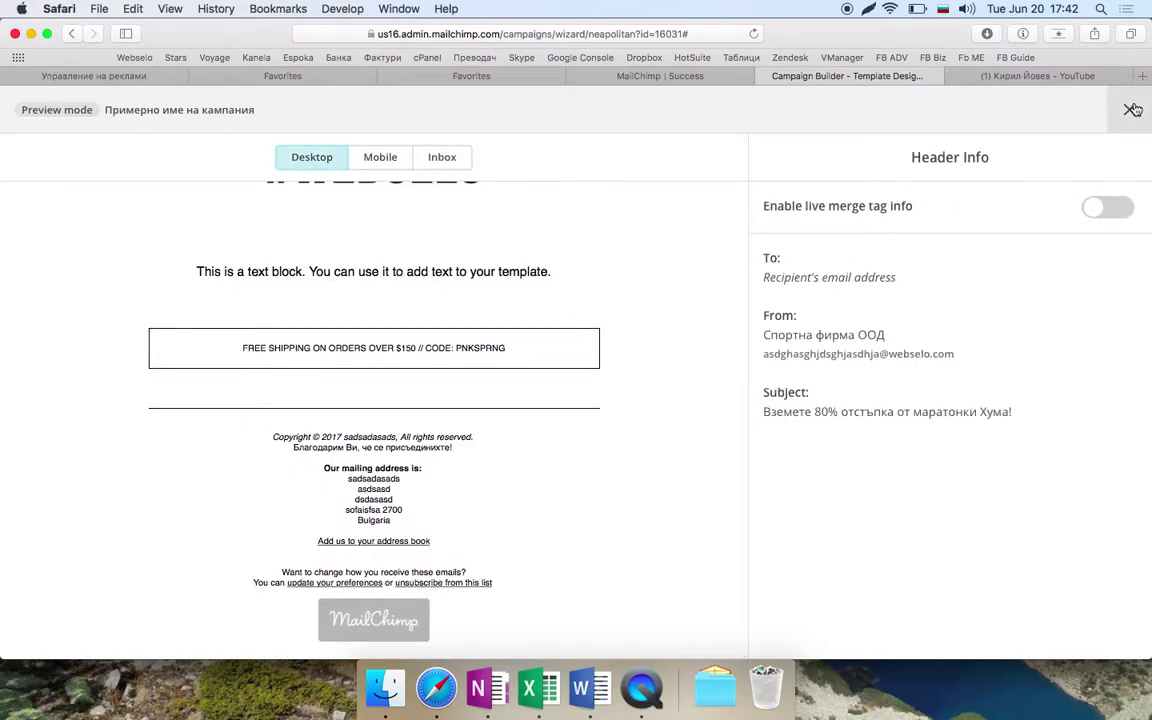
{"action": "left_click", "coordinate": [1133, 110]}
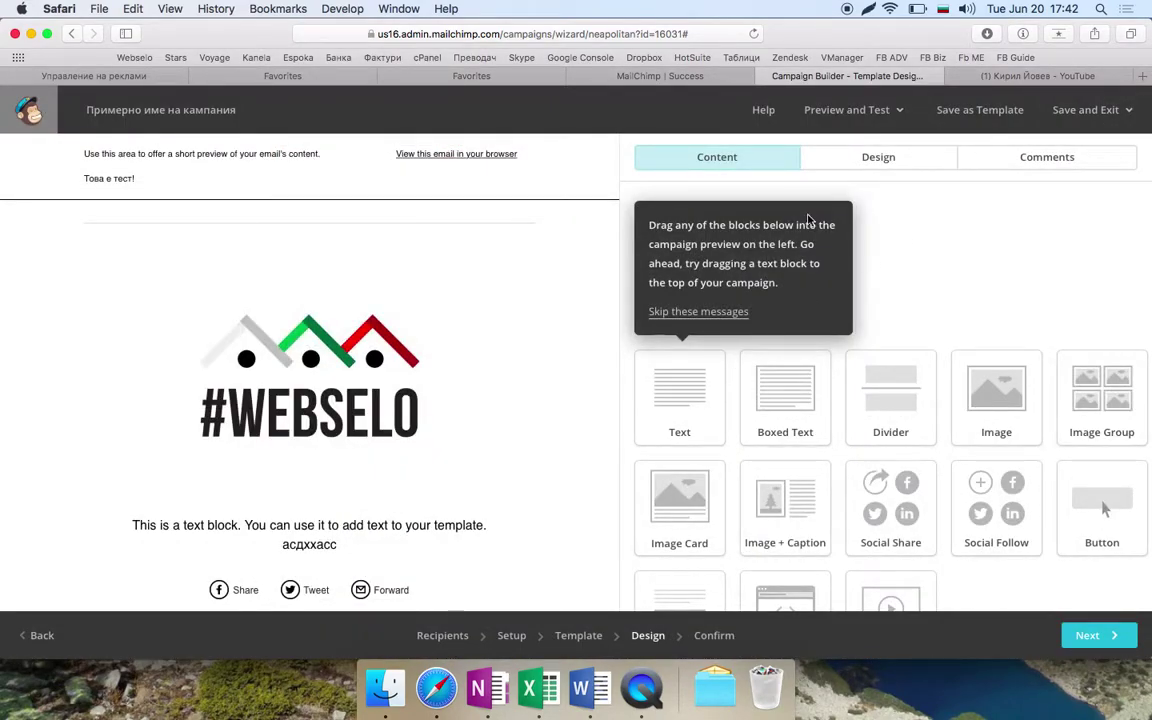
- Send a test email to a first webselo recipient address
{"action": "left_click", "coordinate": [848, 110]}
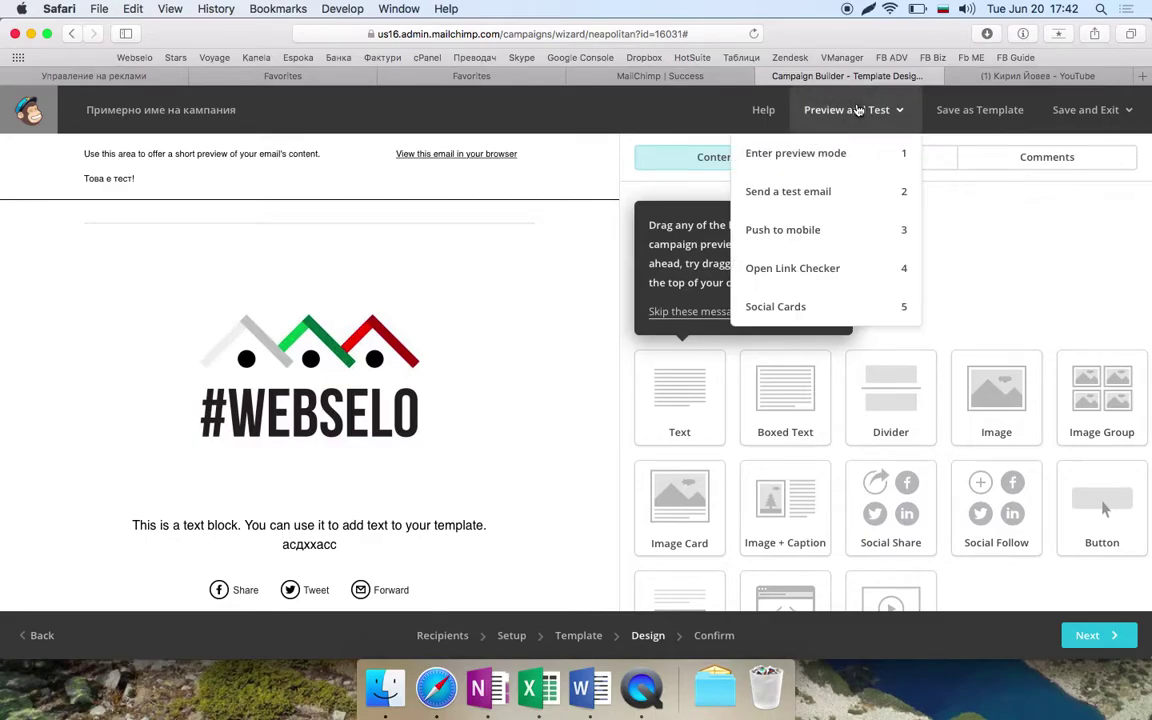
{"action": "left_click", "coordinate": [835, 206]}
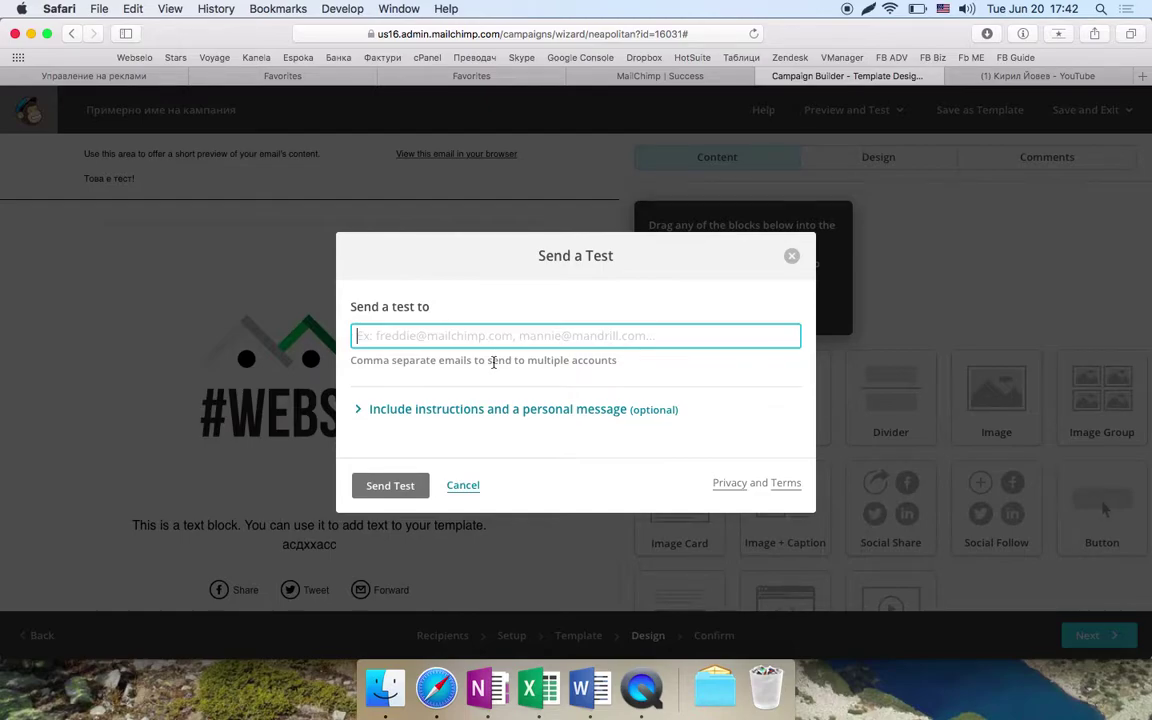
{"action": "type", "text": "sadhjgdshjdashgdjgdashjsaghdjagdshsaghjdahjsdgj@abv.bg"}
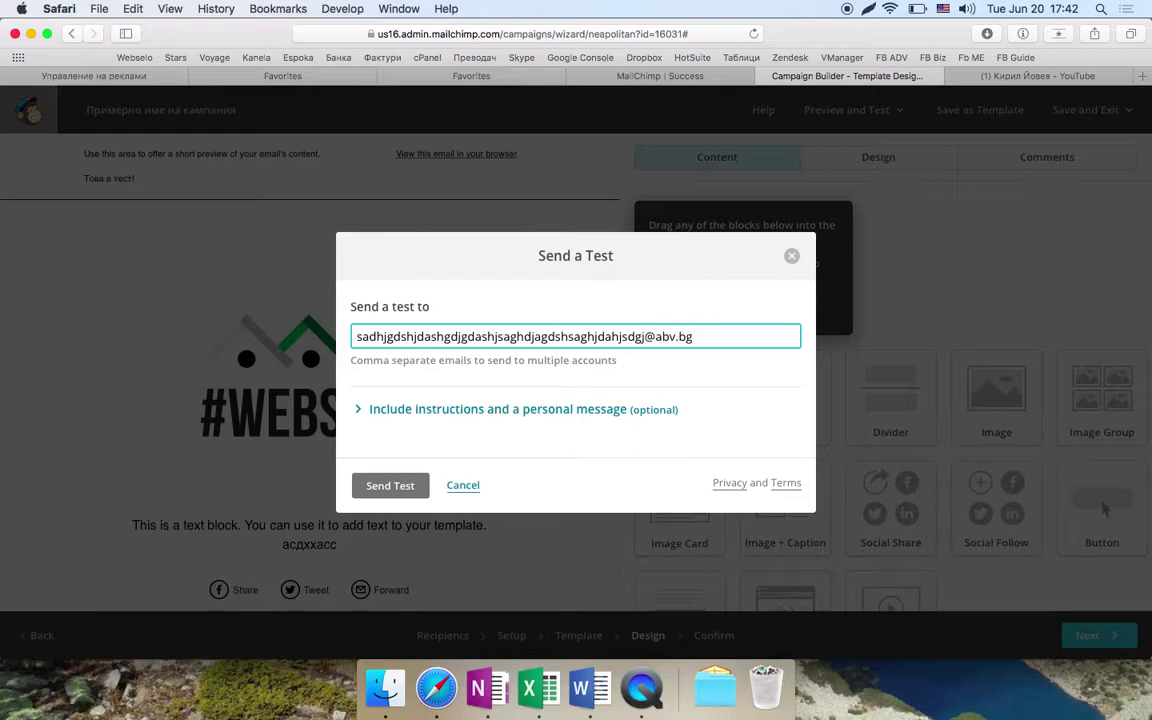
{"action": "key", "text": "BackSpace"}
{"action": "key", "text": "BackSpace"}
{"action": "key", "text": "BackSpace"}
{"action": "type", "text": "webselo"}
{"action": "left_click", "coordinate": [373, 492]}
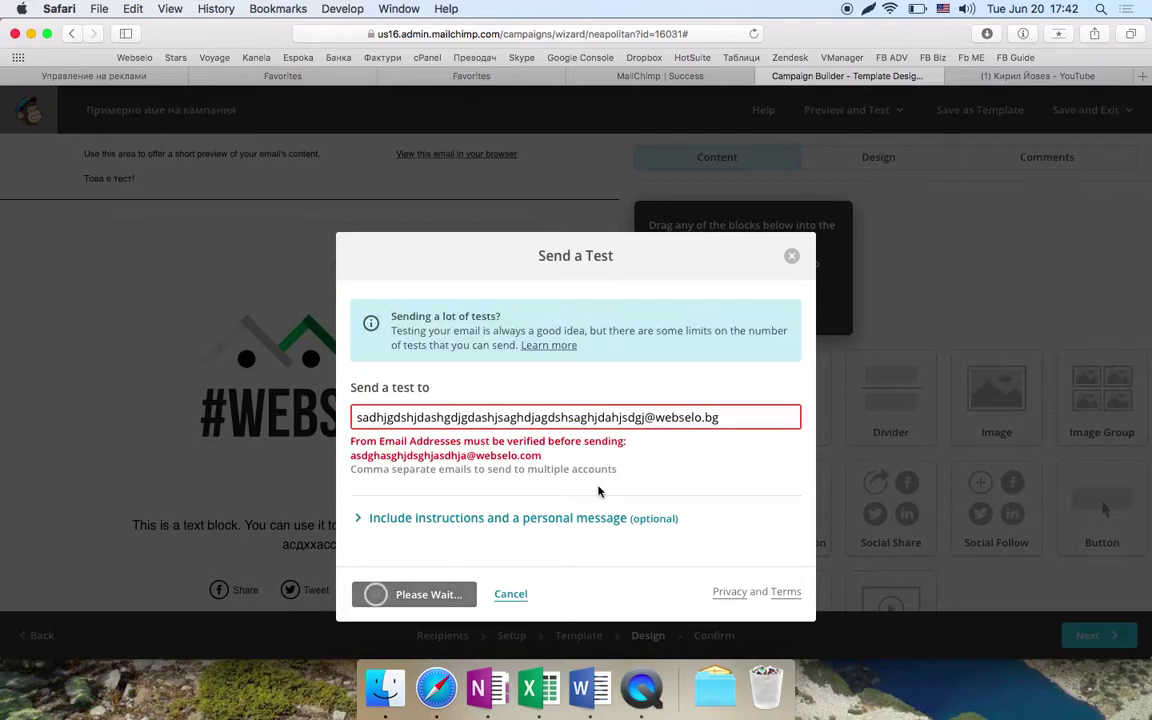
- Replace the recipient with a webselo.com address and resend the test
{"action": "double_click", "coordinate": [451, 456]}
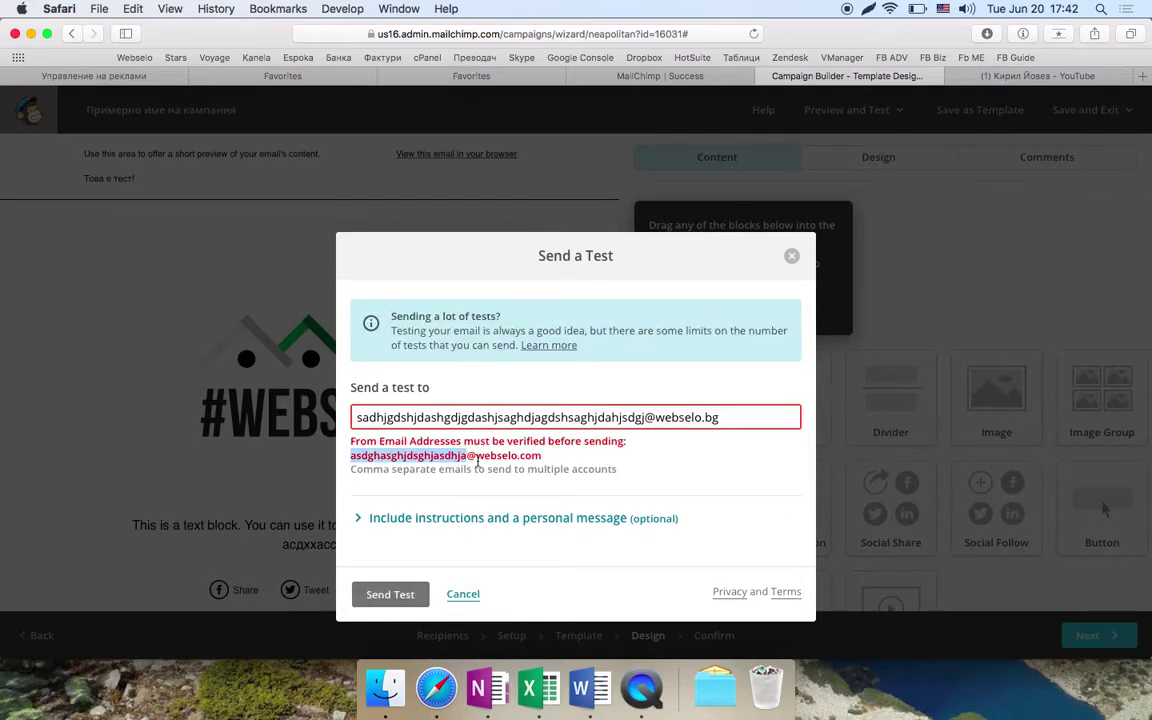
{"action": "double_click", "coordinate": [479, 468]}
{"action": "triple_click", "coordinate": [548, 421]}
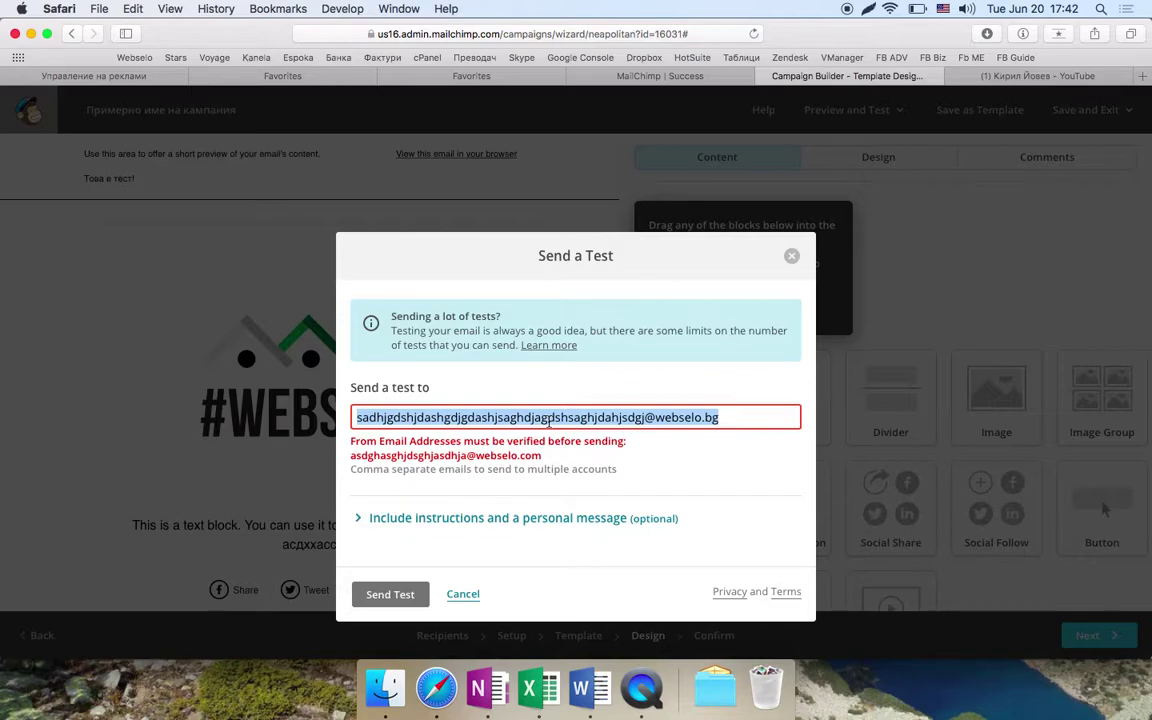
{"action": "type", "text": "asd"}
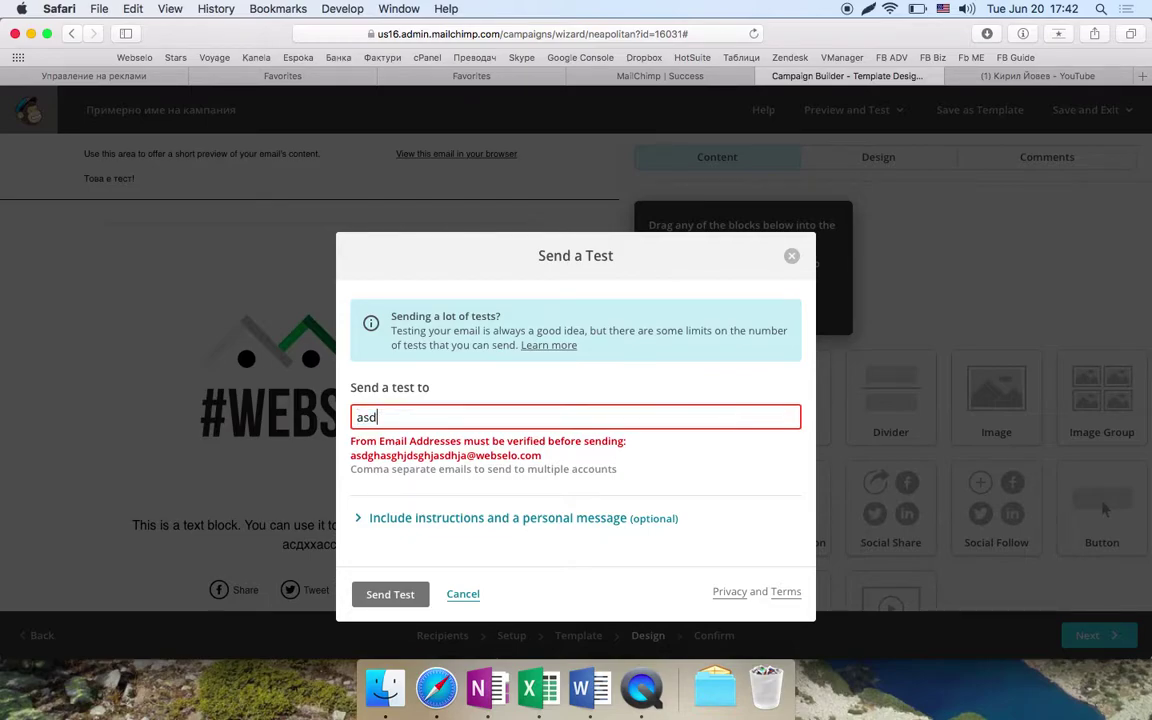
{"action": "type", "text": "gasgd@webselo.co"}
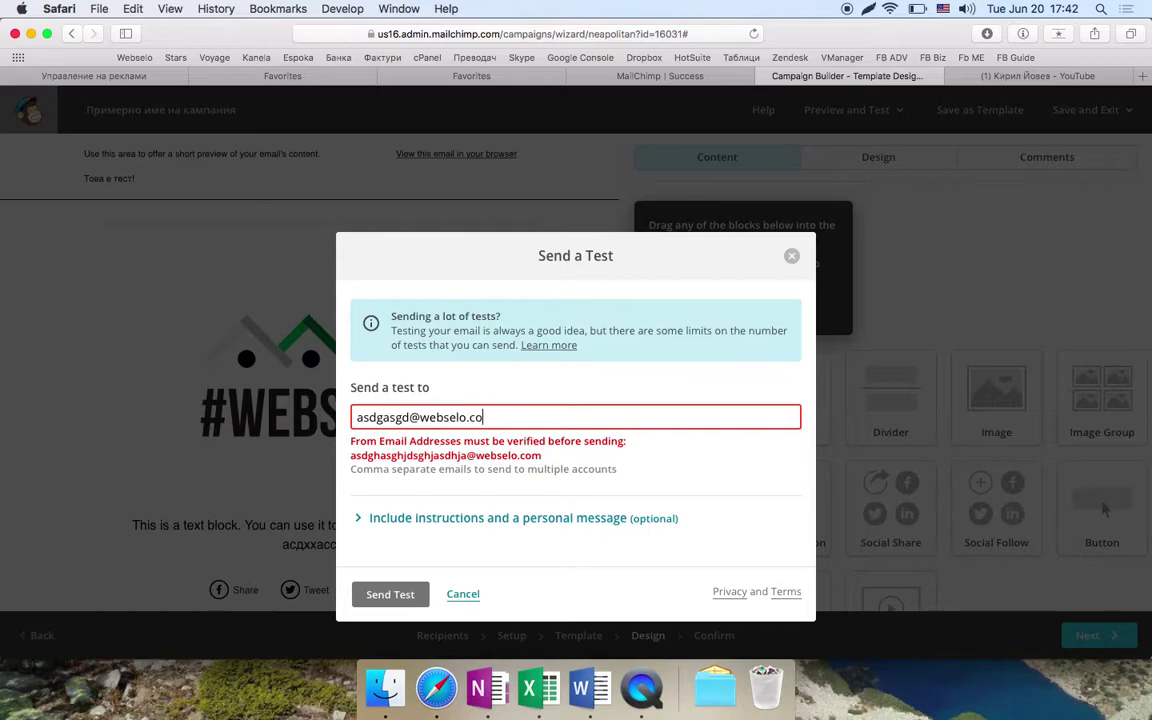
{"action": "type", "text": "m"}
{"action": "left_click", "coordinate": [378, 594]}
- Replace the recipient with an abv.bg address and send the test again
{"action": "double_click", "coordinate": [421, 456]}
{"action": "double_click", "coordinate": [395, 418]}
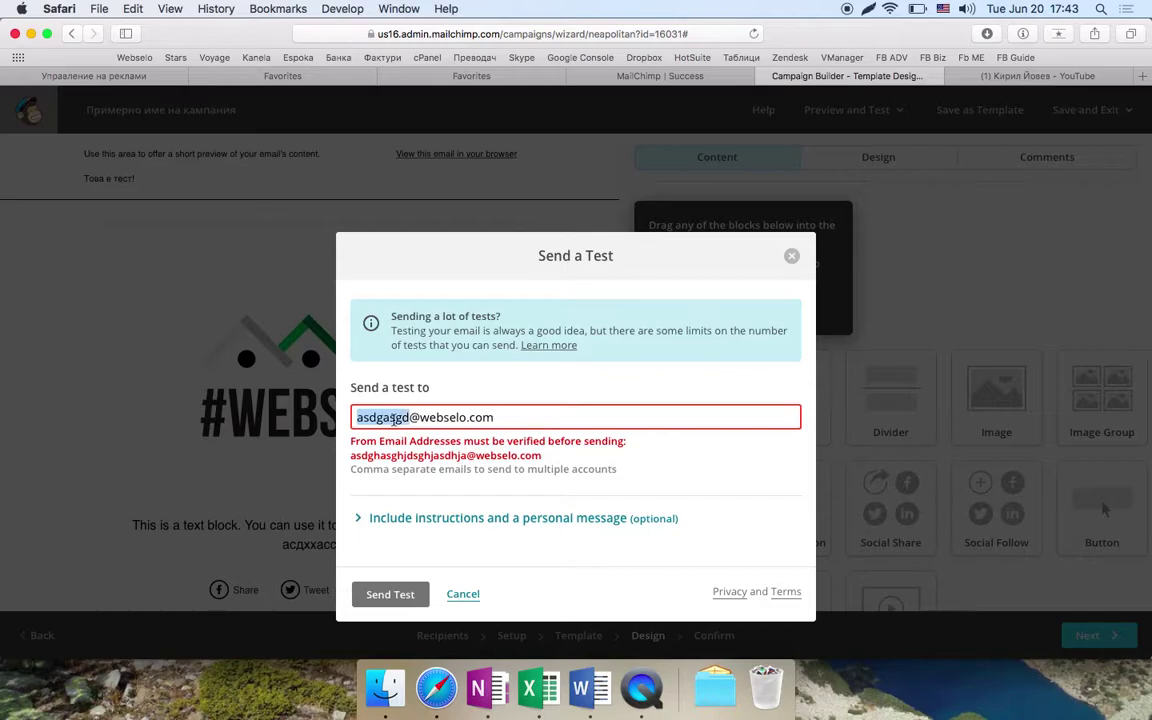
{"action": "left_click", "coordinate": [463, 518]}
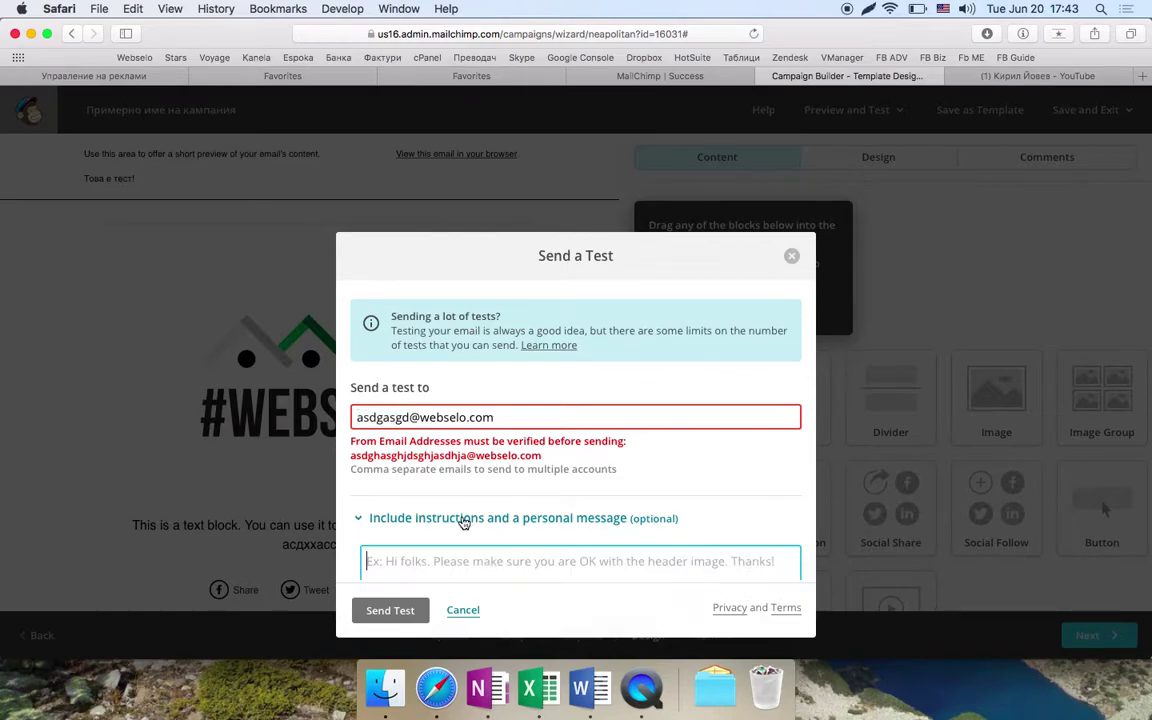
{"action": "triple_click", "coordinate": [458, 417]}
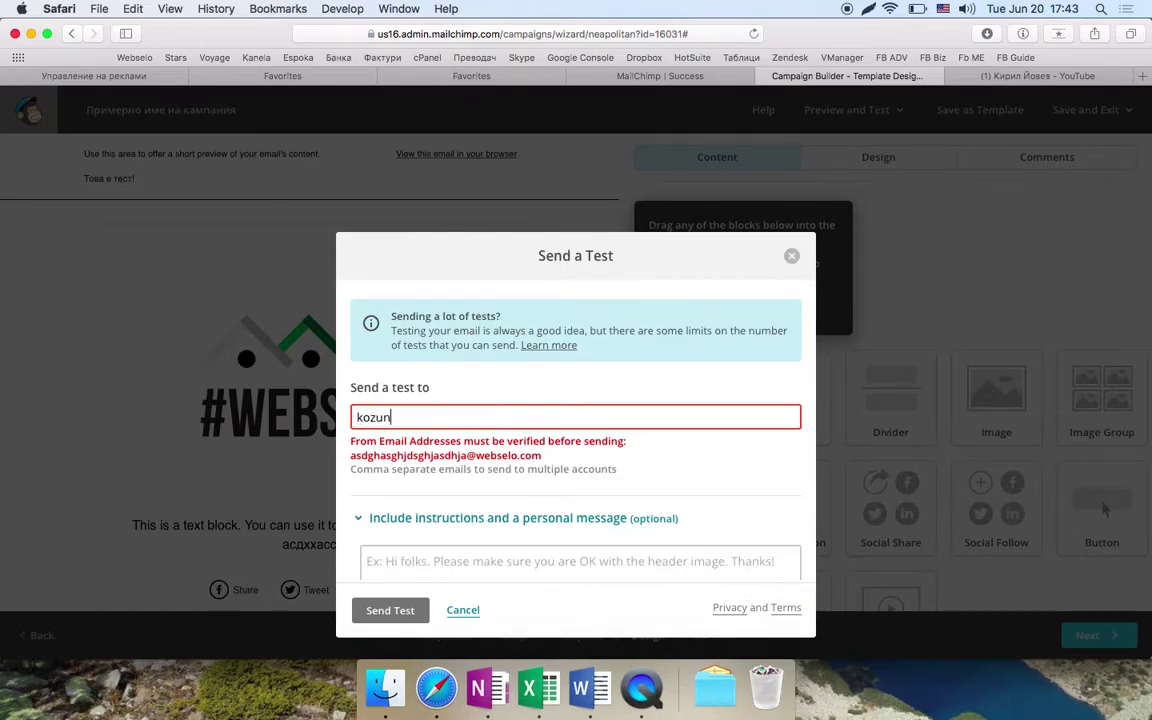
{"action": "left_click", "coordinate": [381, 611]}
- Expand the optional personal message section, then close the Send a Test window
{"action": "scroll", "coordinate": [506, 510], "scroll_direction": "down", "scroll_amount": 2}
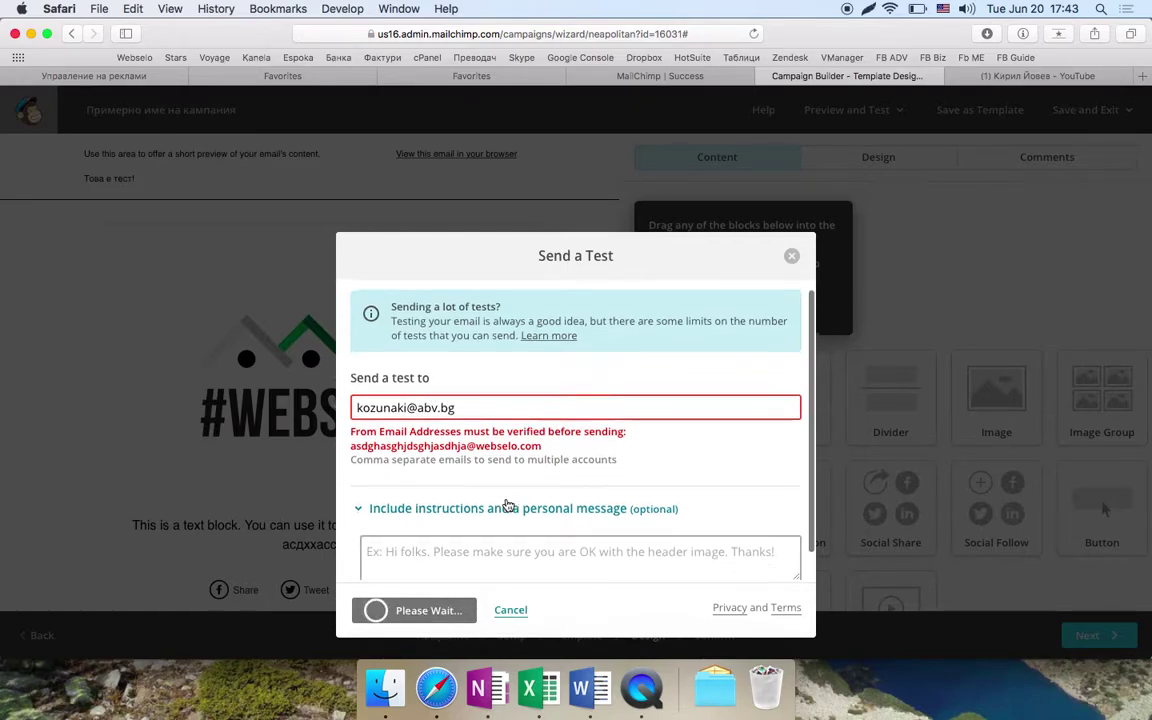
{"action": "scroll", "coordinate": [510, 450], "scroll_direction": "up", "scroll_amount": 2}
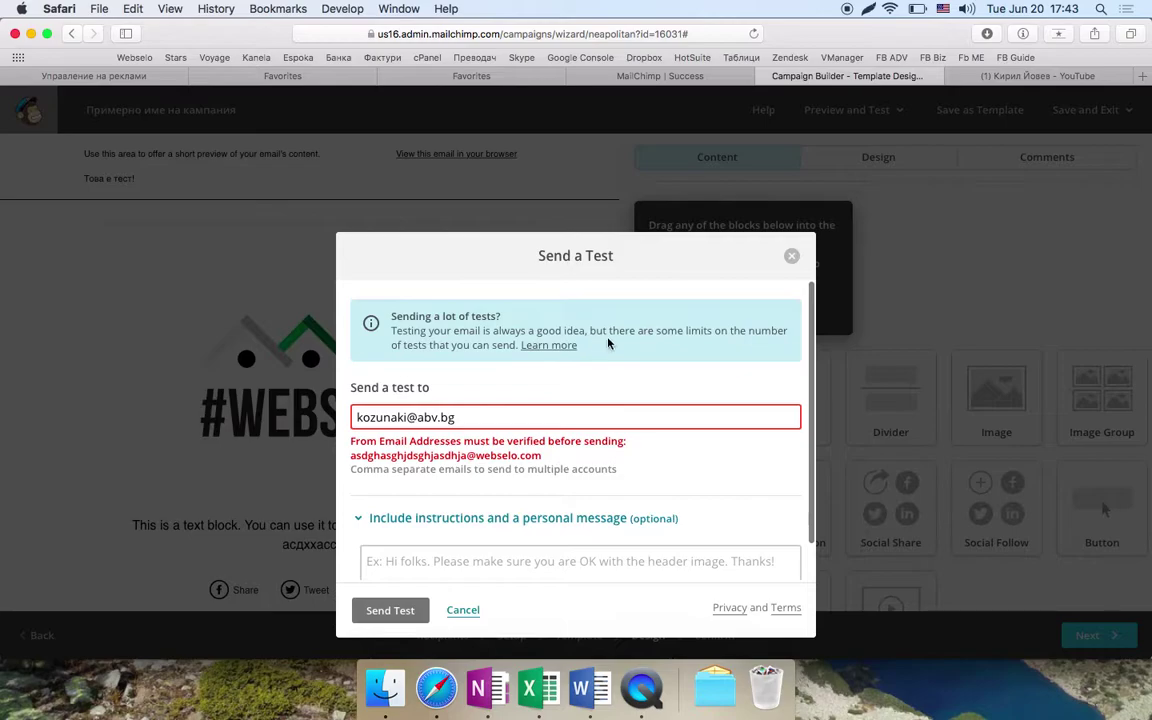
{"action": "scroll", "coordinate": [483, 468], "scroll_direction": "down", "scroll_amount": 2}
{"action": "left_click", "coordinate": [483, 521]}
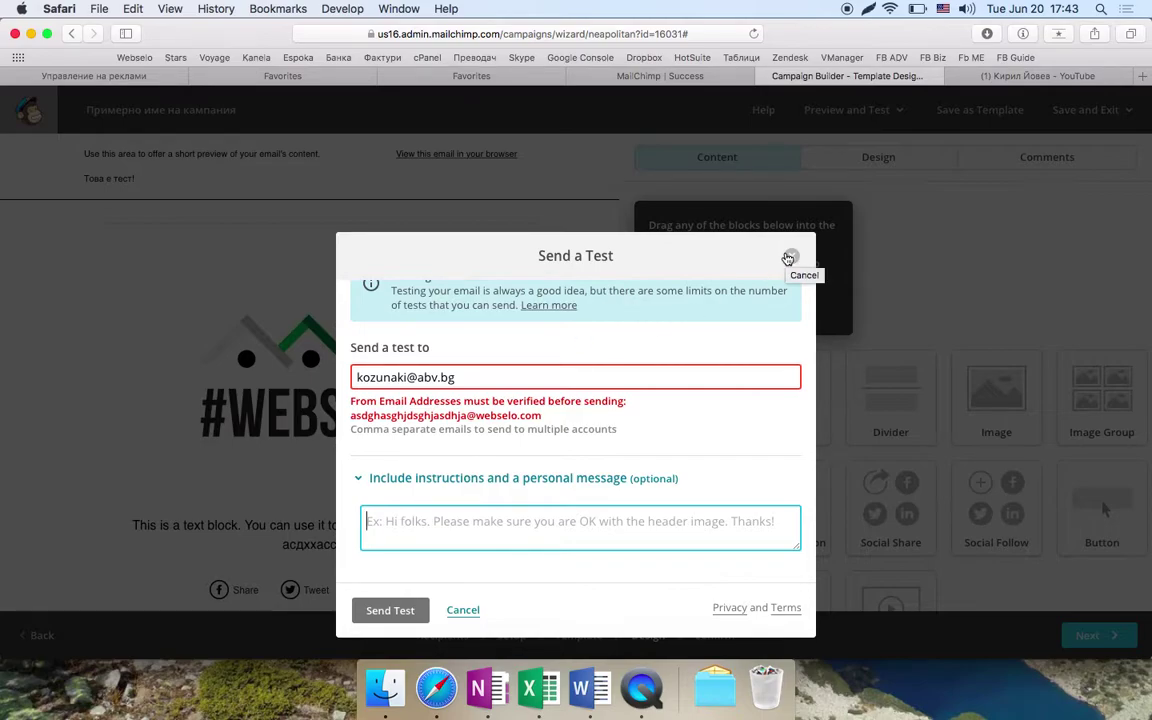
{"action": "left_click", "coordinate": [790, 258]}
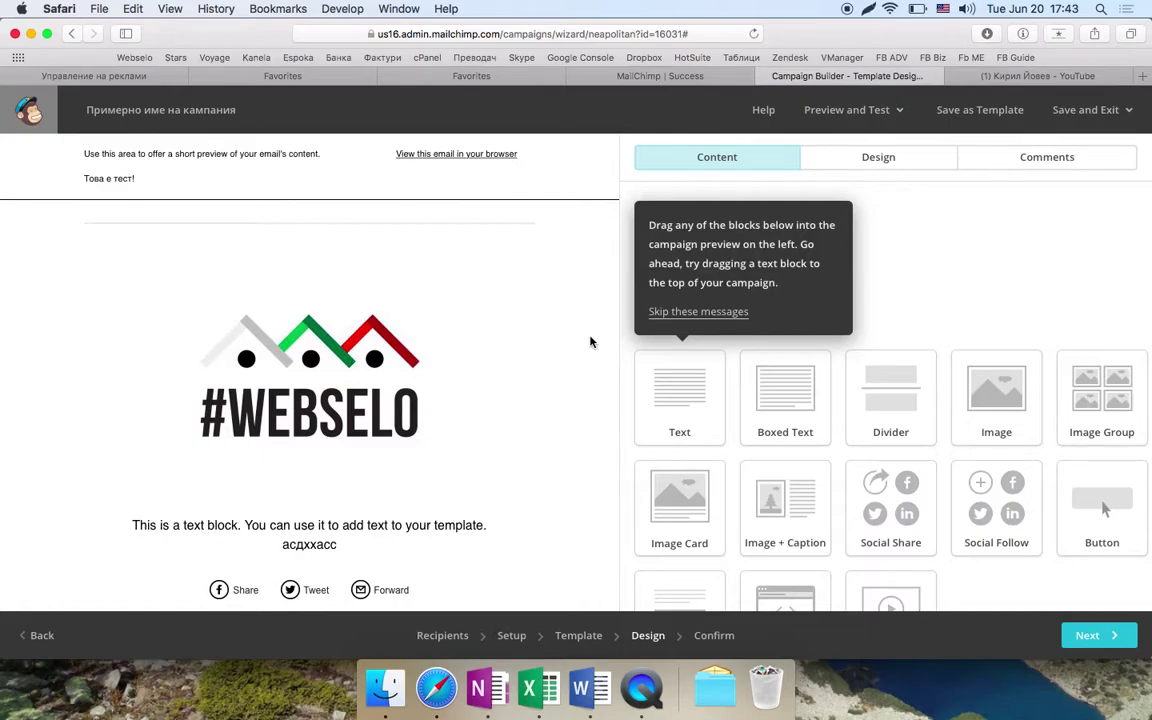
- Inspect the logo image unchanged, preview the email, then advance to the Confirm step
{"action": "left_click", "coordinate": [443, 367]}
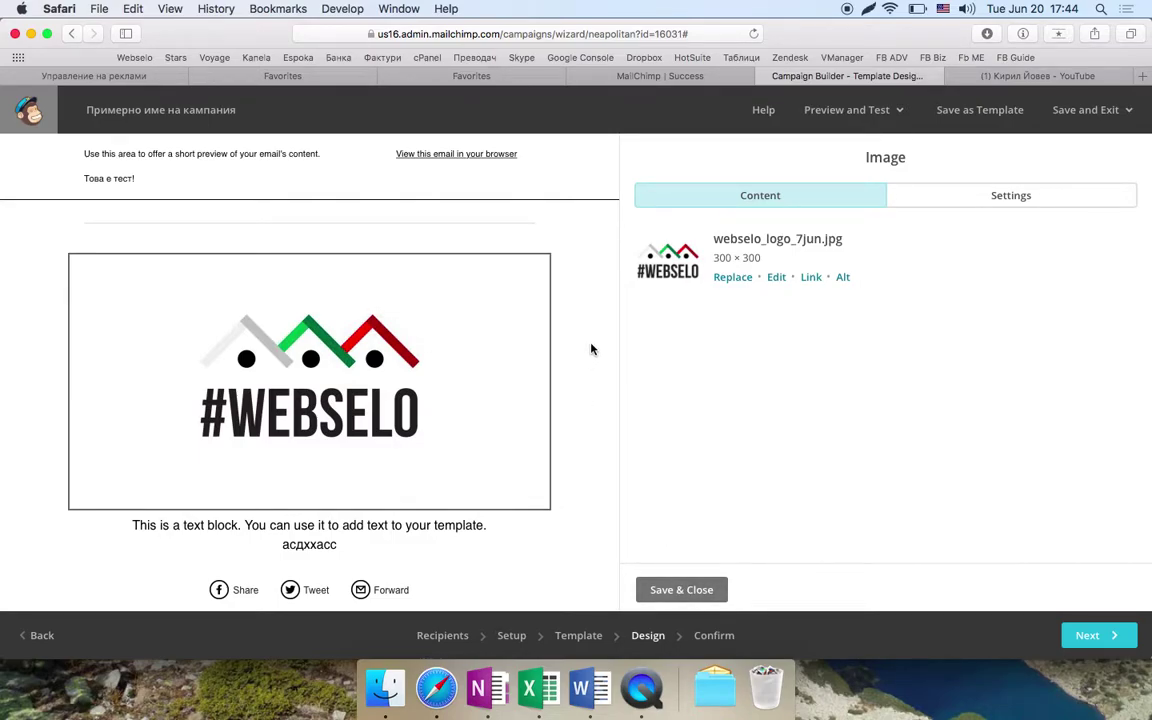
{"action": "left_click", "coordinate": [681, 589]}
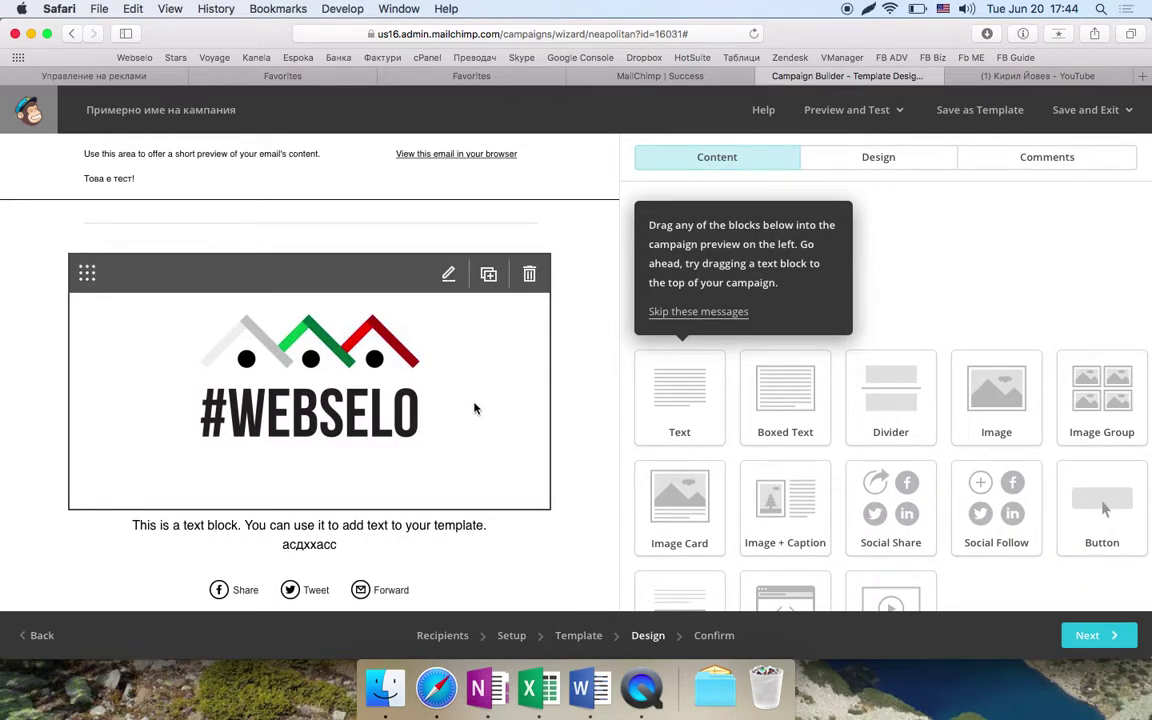
{"action": "left_click", "coordinate": [866, 110]}
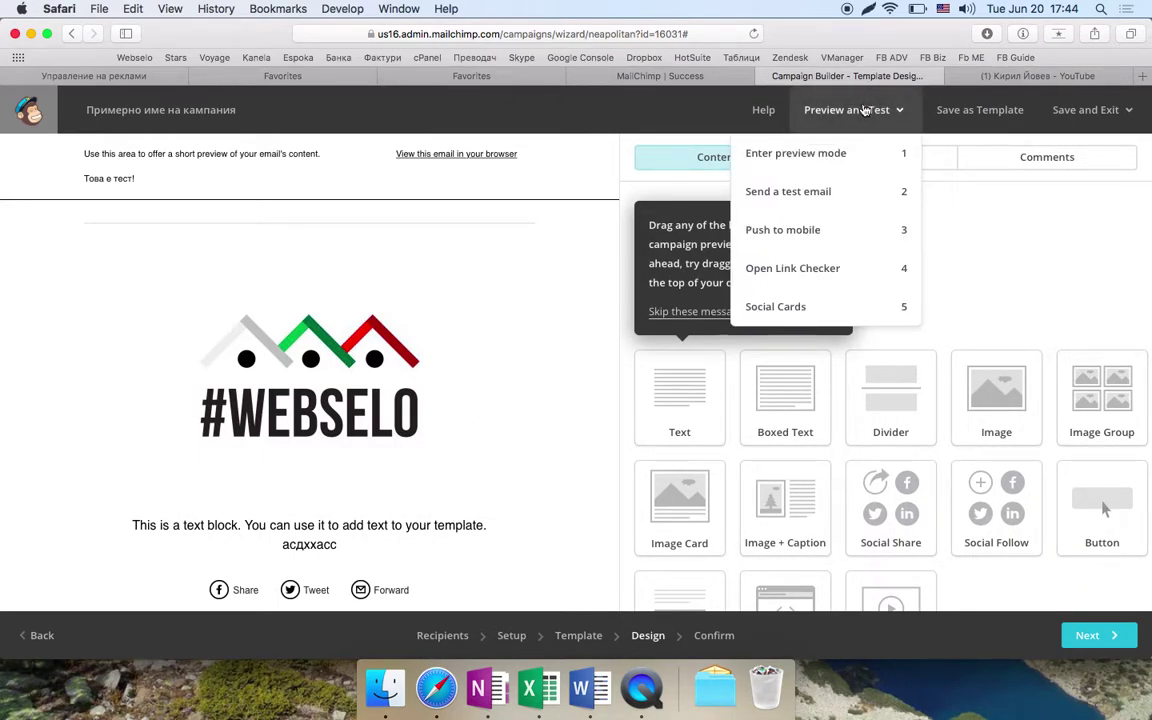
{"action": "left_click", "coordinate": [802, 155]}
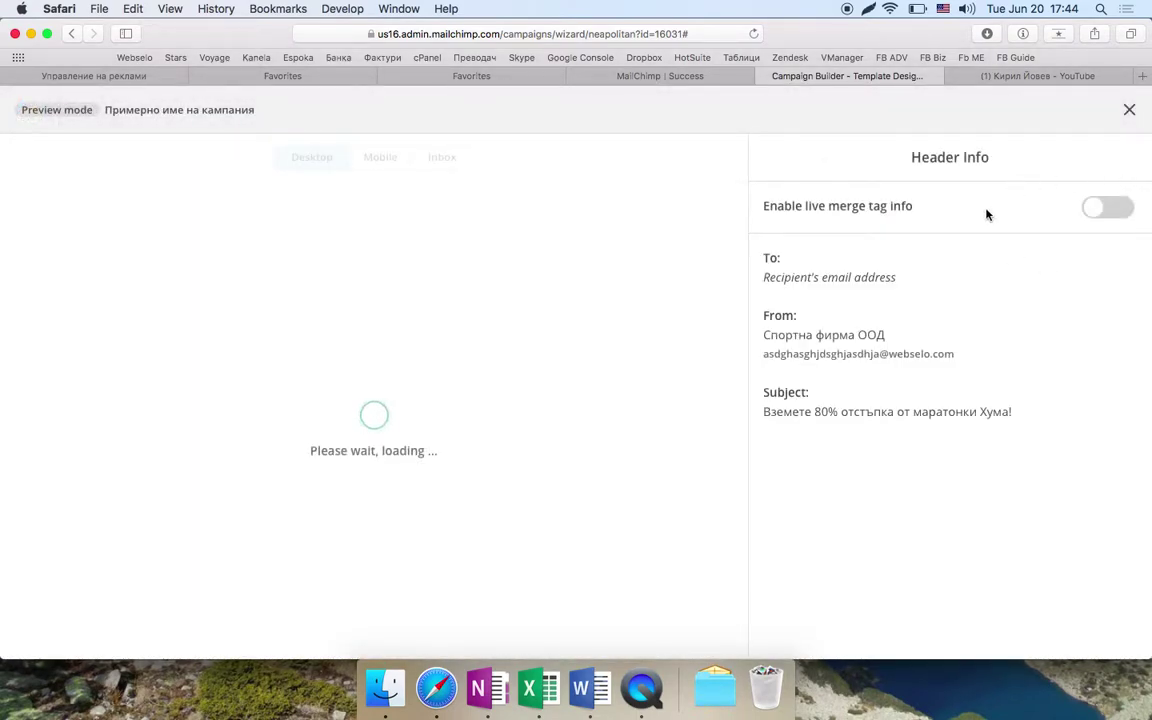
{"action": "left_click", "coordinate": [1129, 109]}
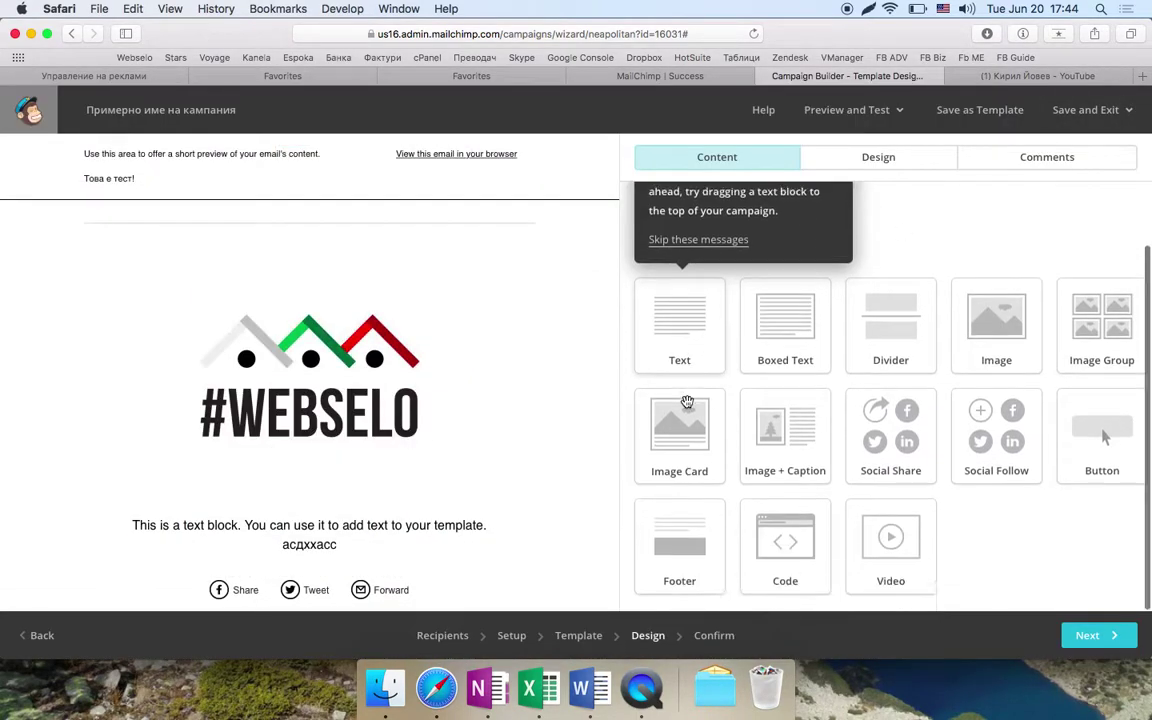
{"action": "left_click", "coordinate": [1075, 640]}
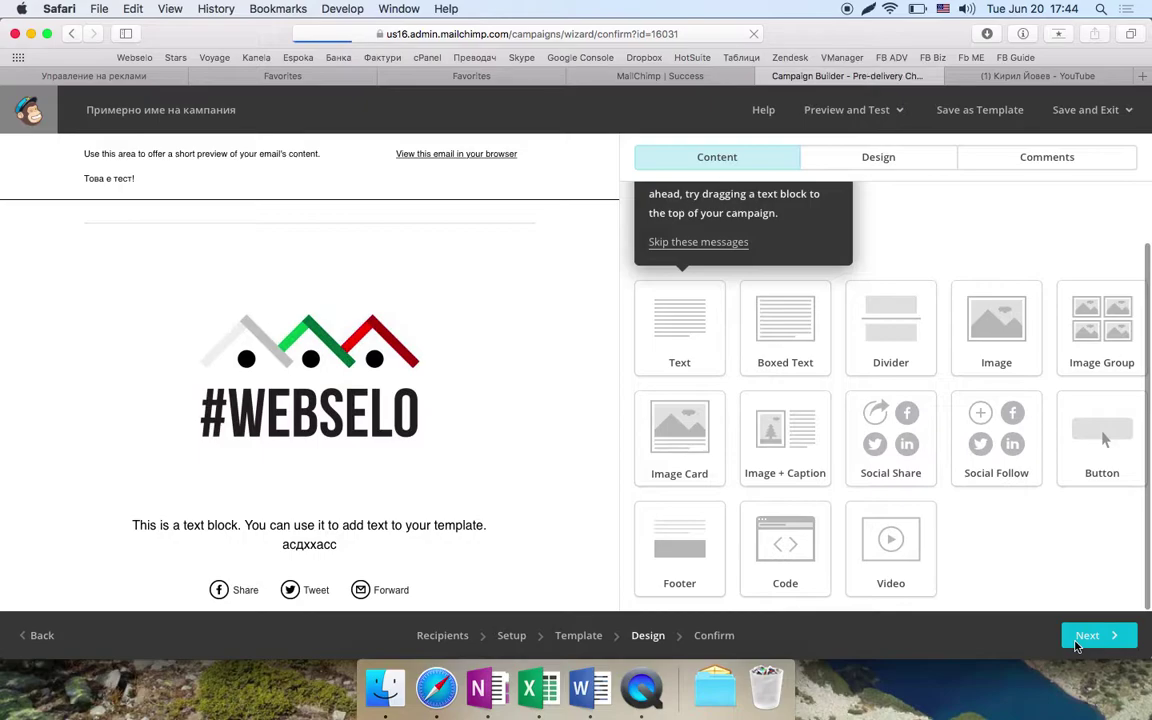
- Review the Replies warning that the webselo.com sending domain needs verification
{"action": "scroll", "coordinate": [533, 452], "scroll_direction": "down", "scroll_amount": 2}
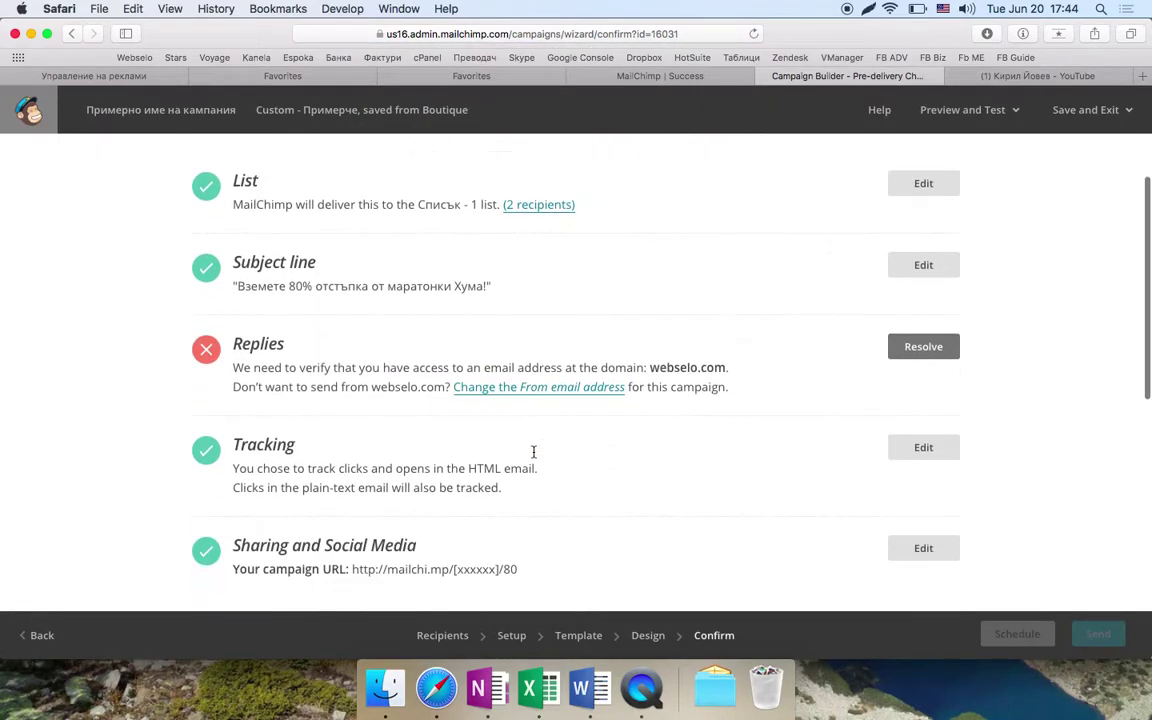
{"action": "scroll", "coordinate": [533, 452], "scroll_direction": "down", "scroll_amount": 1}
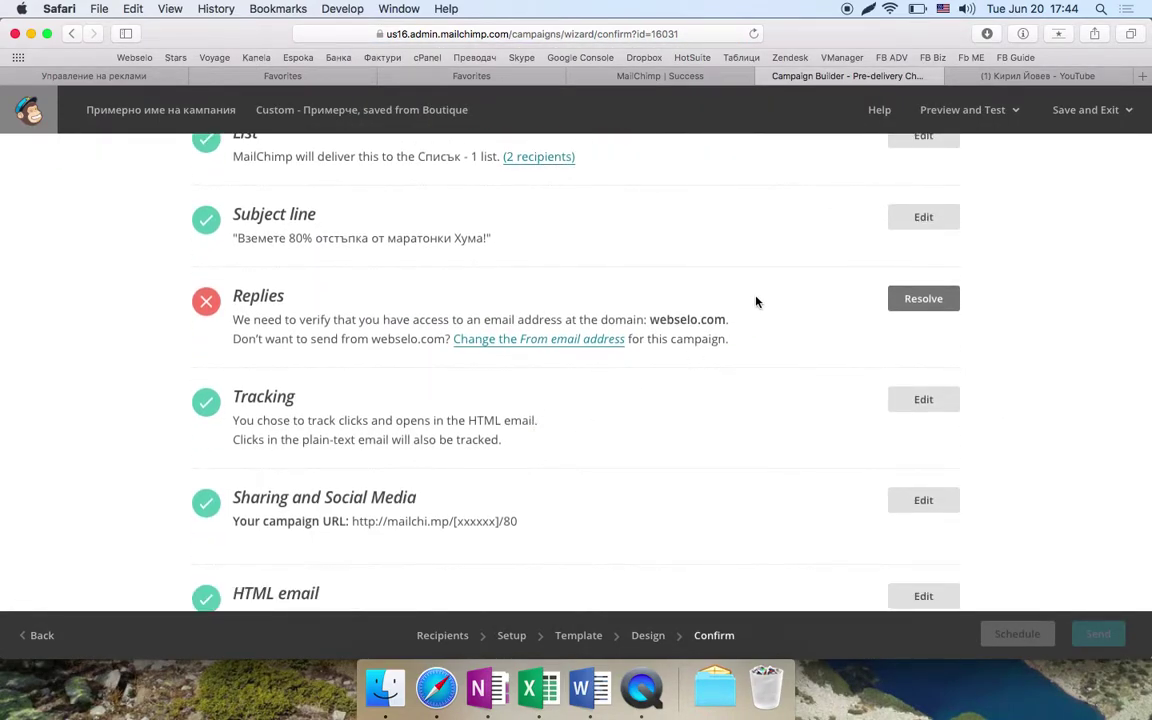
{"action": "double_click", "coordinate": [365, 312]}
{"action": "scroll", "coordinate": [365, 310], "scroll_direction": "down", "scroll_amount": 3}
{"action": "scroll", "coordinate": [365, 310], "scroll_direction": "up", "scroll_amount": 5}
{"action": "double_click", "coordinate": [432, 454]}
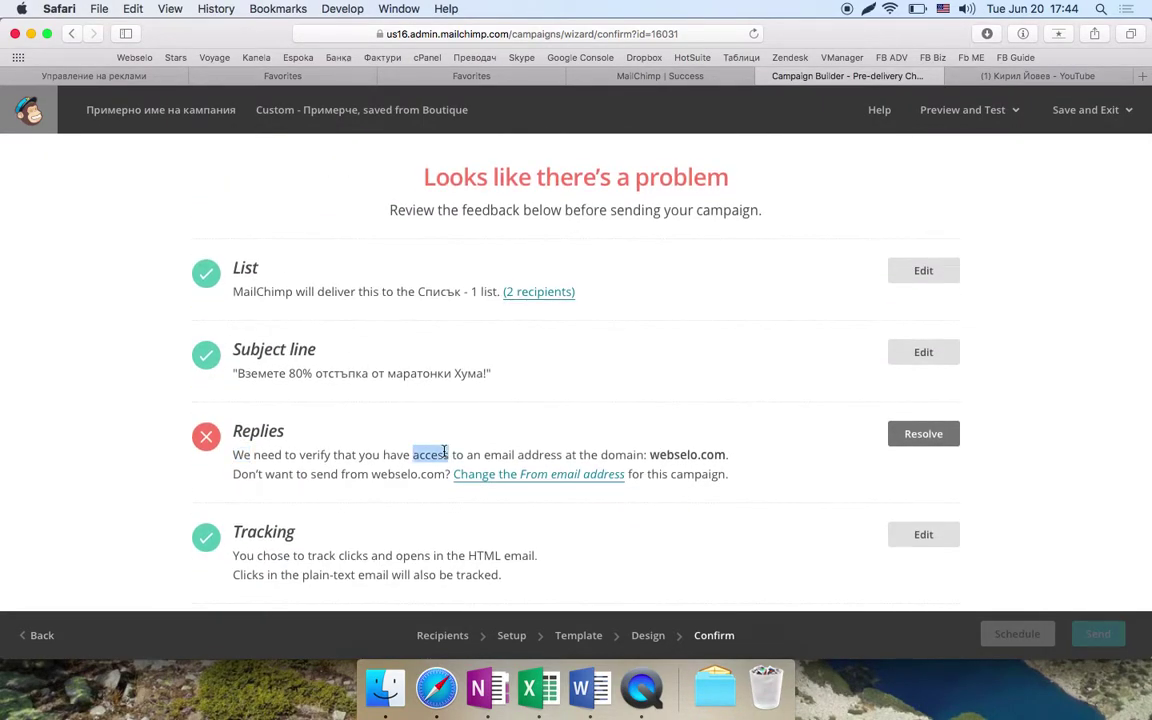
{"action": "scroll", "coordinate": [444, 452], "scroll_direction": "down", "scroll_amount": 1}
{"action": "double_click", "coordinate": [678, 405]}
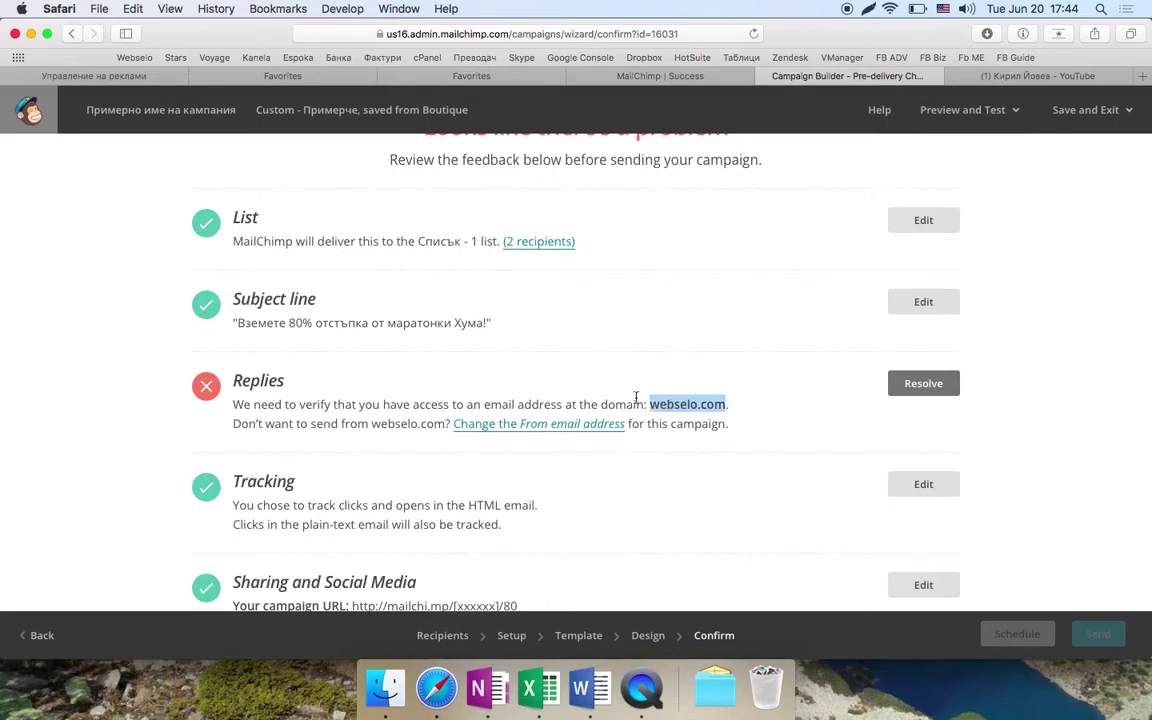
{"action": "double_click", "coordinate": [407, 423]}
- Review the Default text content warning about leftover placeholder text
{"action": "scroll", "coordinate": [405, 415], "scroll_direction": "down", "scroll_amount": 1}
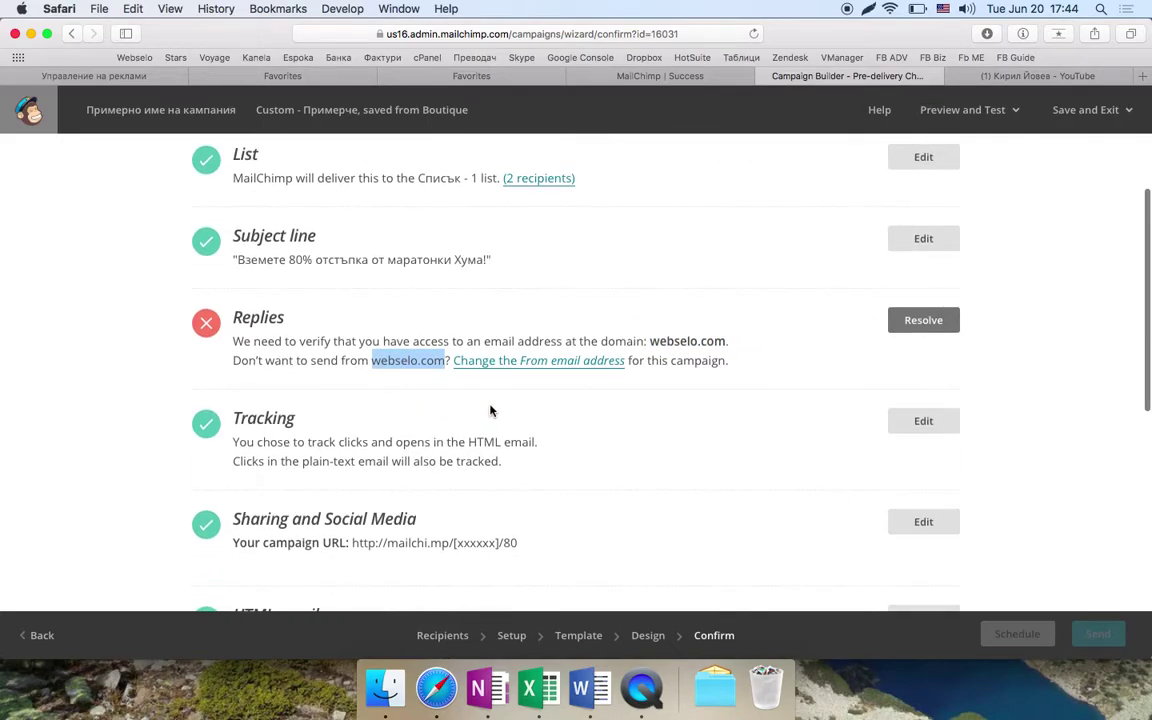
{"action": "scroll", "coordinate": [491, 408], "scroll_direction": "down", "scroll_amount": 7}
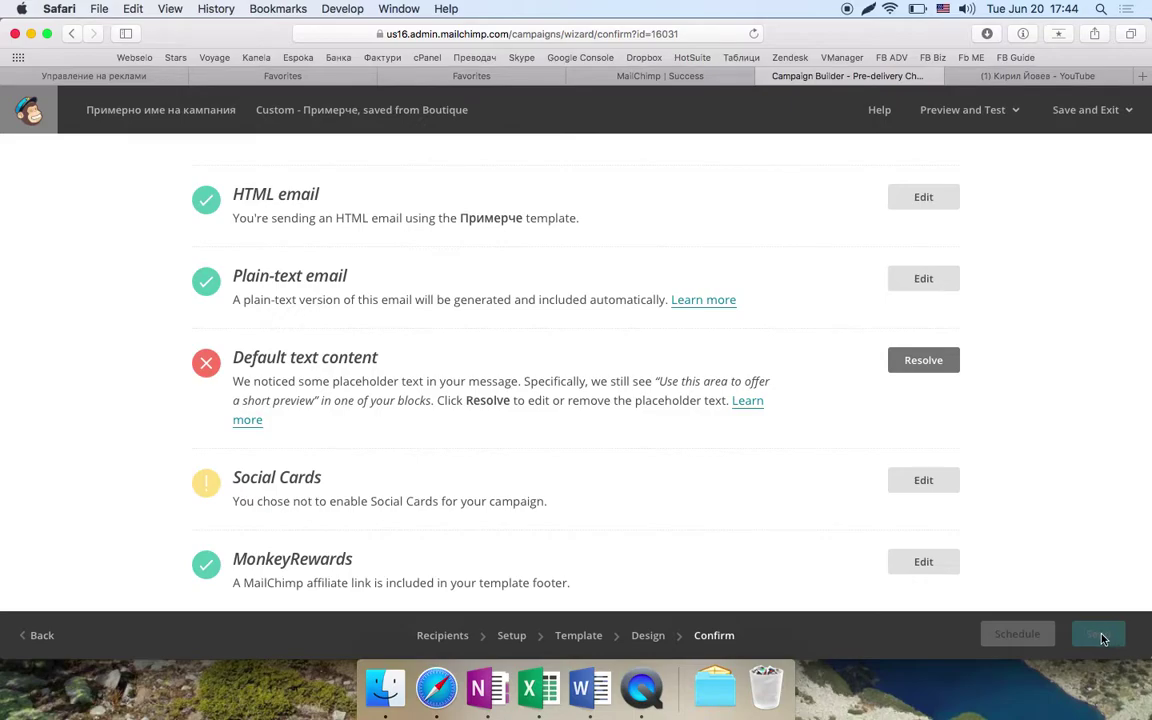
{"action": "scroll", "coordinate": [771, 447], "scroll_direction": "up", "scroll_amount": 7}
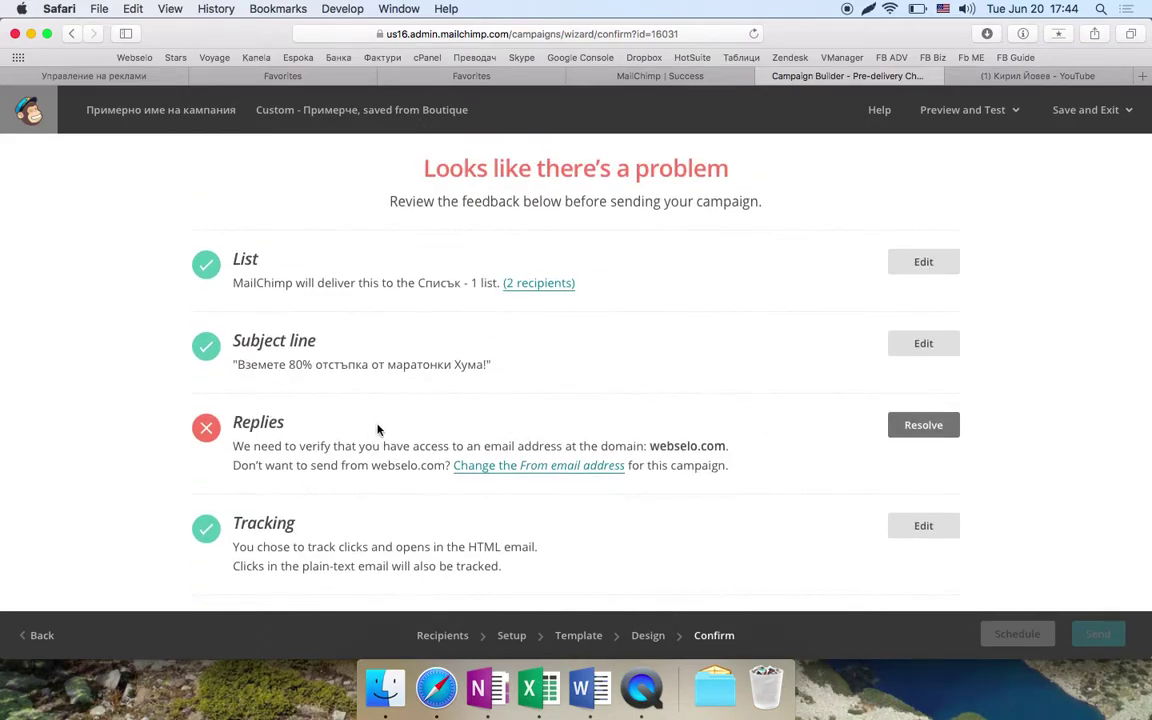
{"action": "scroll", "coordinate": [620, 465], "scroll_direction": "down", "scroll_amount": 6}
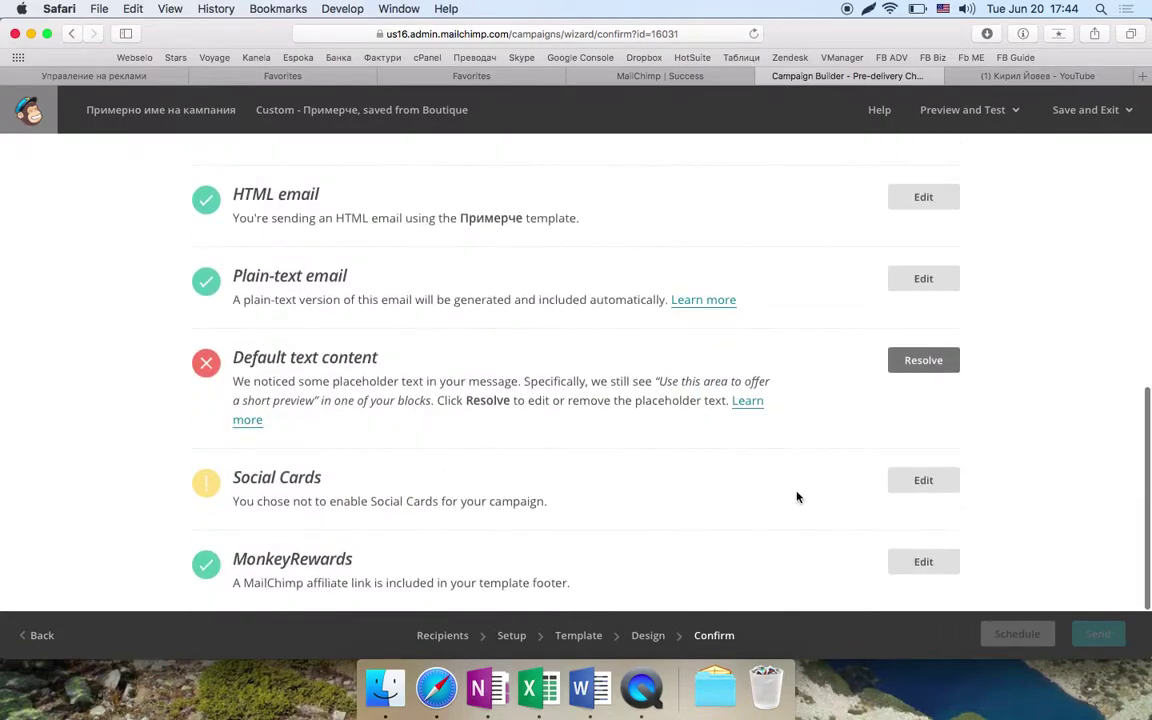
{"action": "double_click", "coordinate": [1103, 645]}
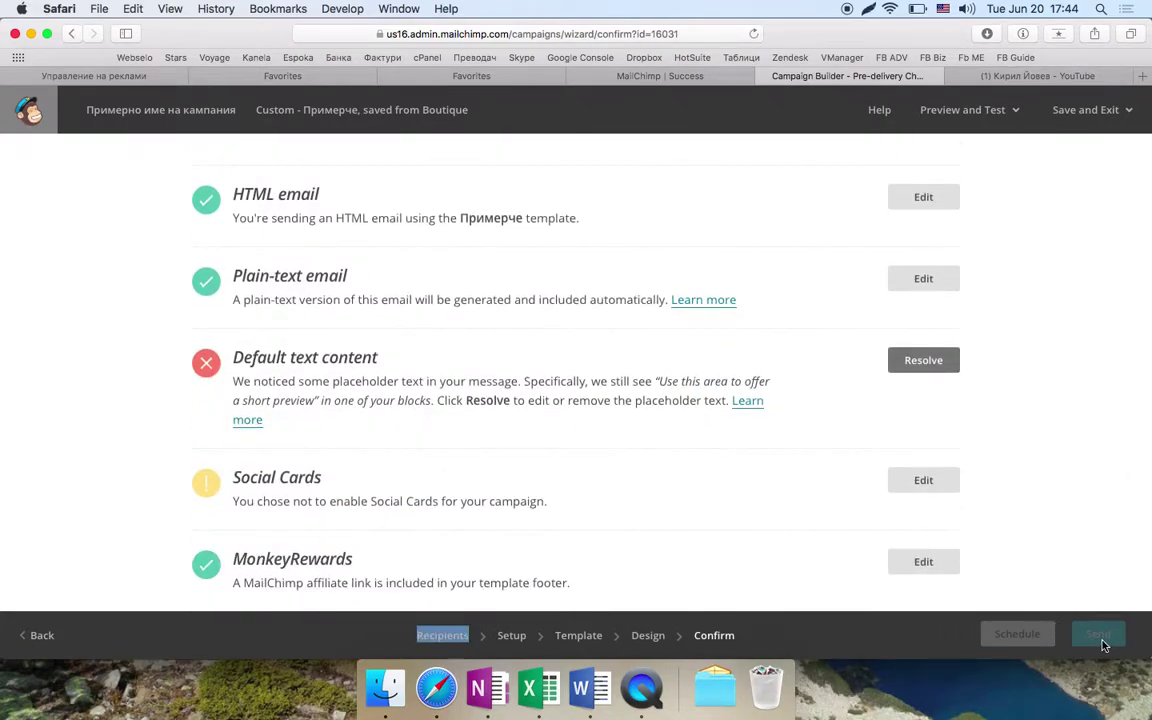
{"action": "double_click", "coordinate": [594, 401]}
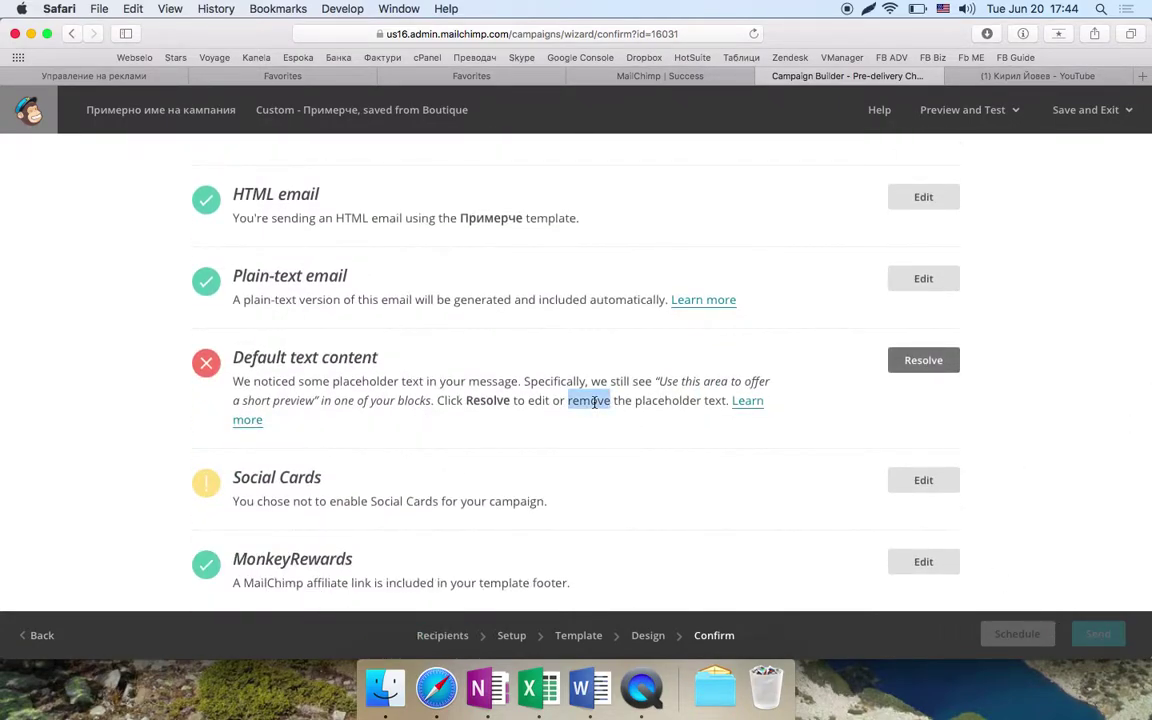